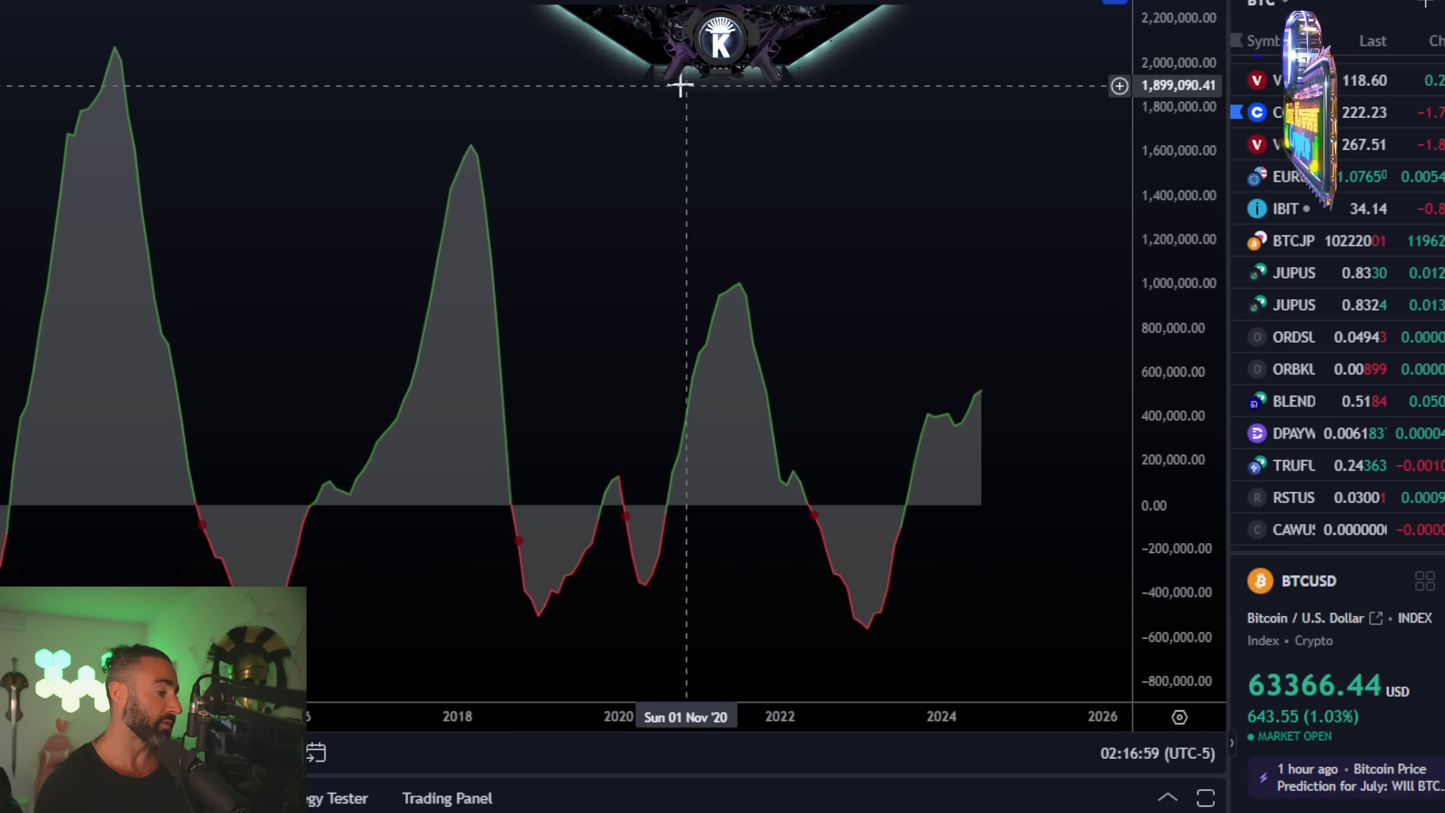
Step: Examine the peaks and troughs of the Accumulation/Distribution indicator across the past Bitcoin cycles up to 2024
scroll(700, 120, down, 2)
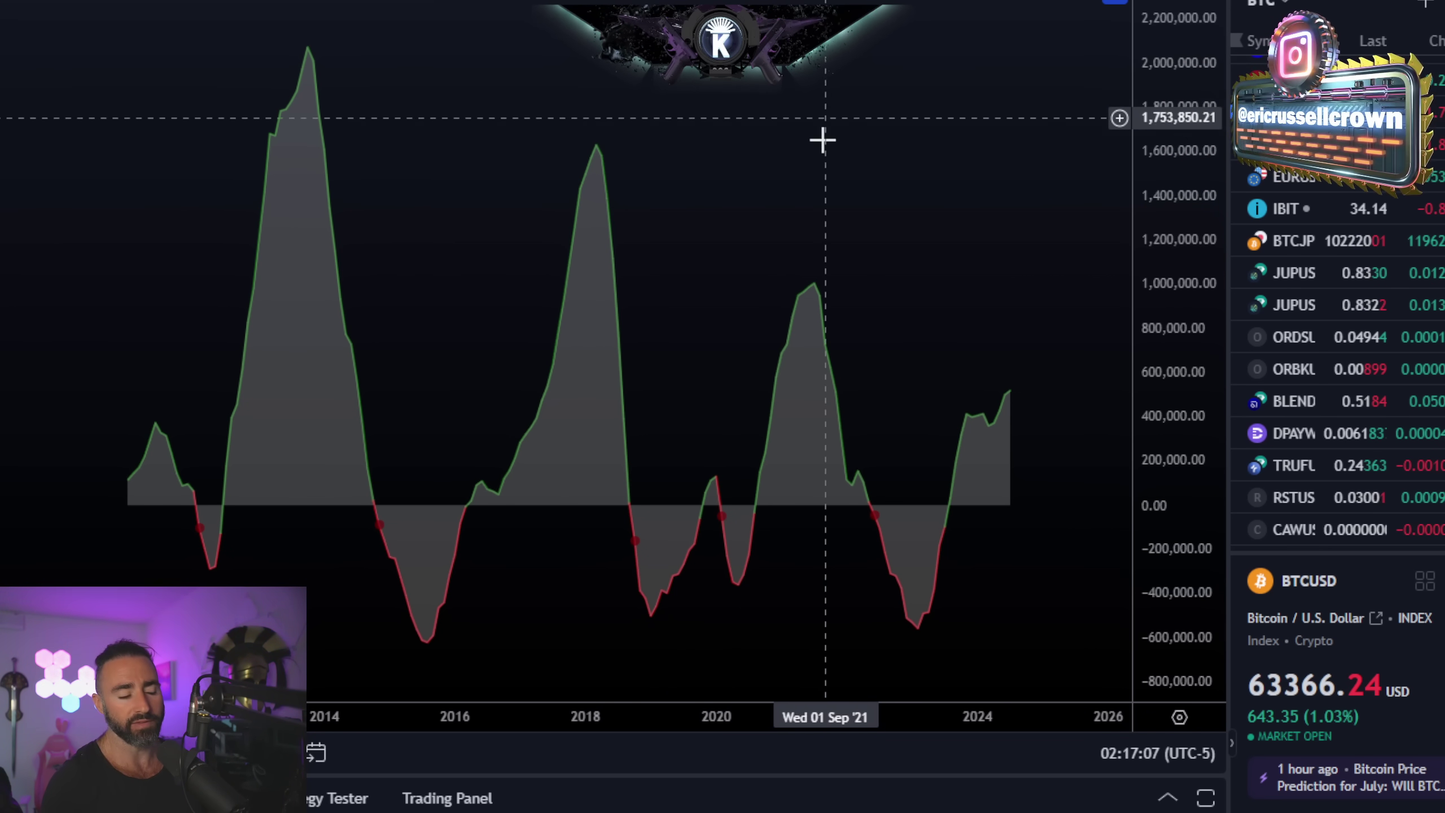
scroll(754, 398, up, 2)
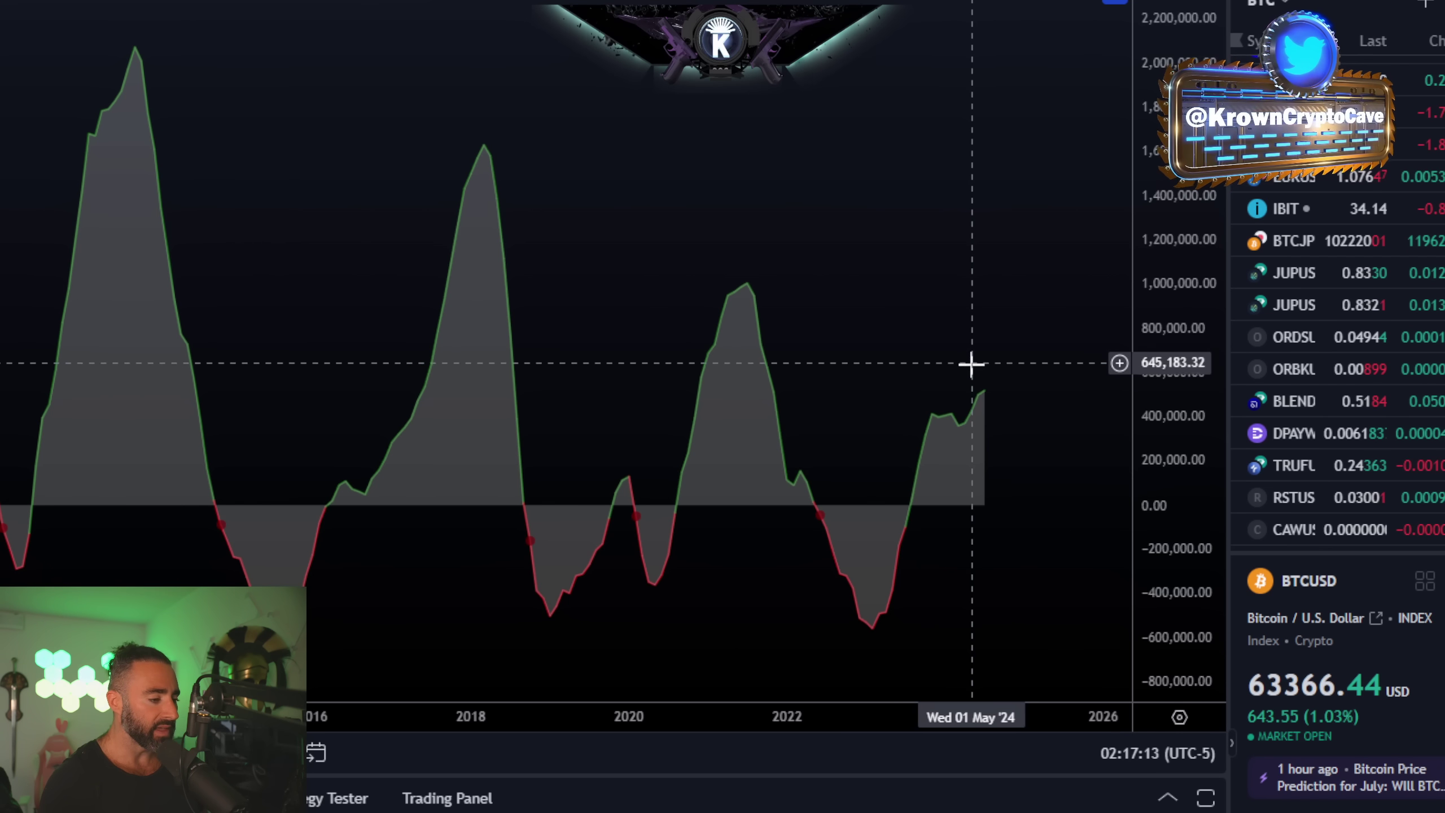
scroll(971, 435, up, 3)
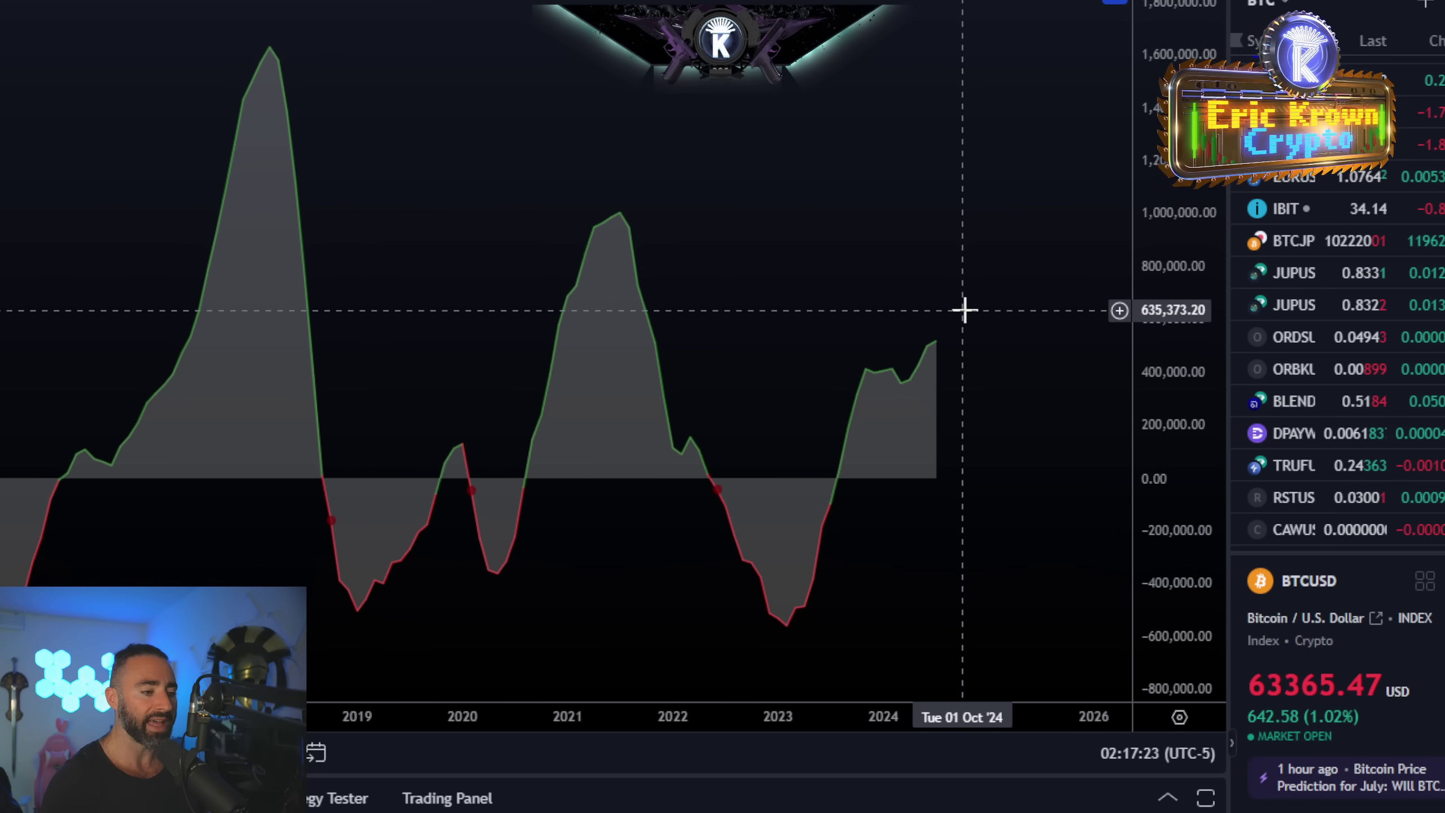
scroll(885, 415, down, 3)
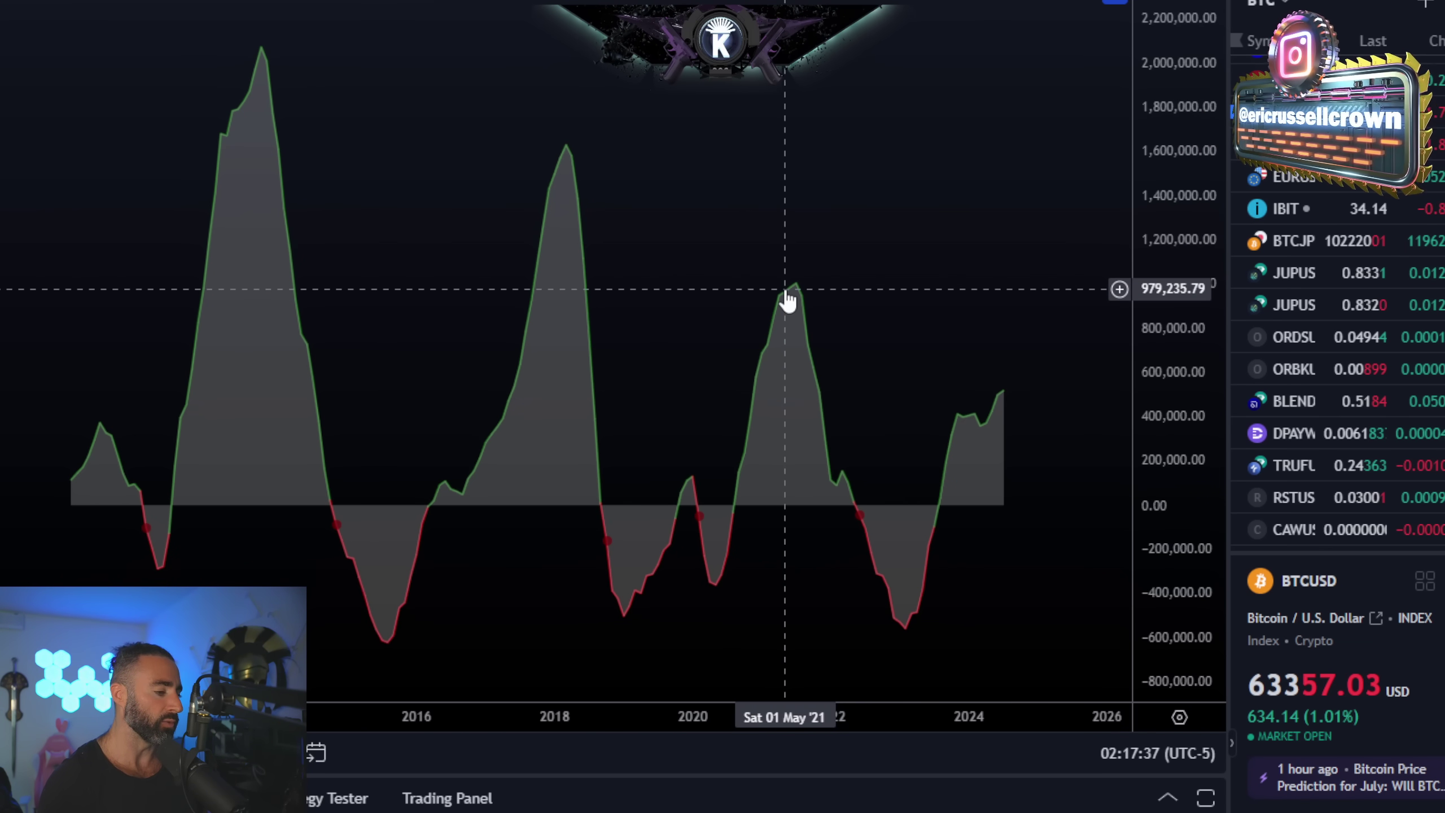
Step: Switch from the indicator to the maximized BTCUSD price pane and examine the 2023–2024 monthly candles against the EMAs
double_click(730, 126)
scroll(848, 235, up, 5)
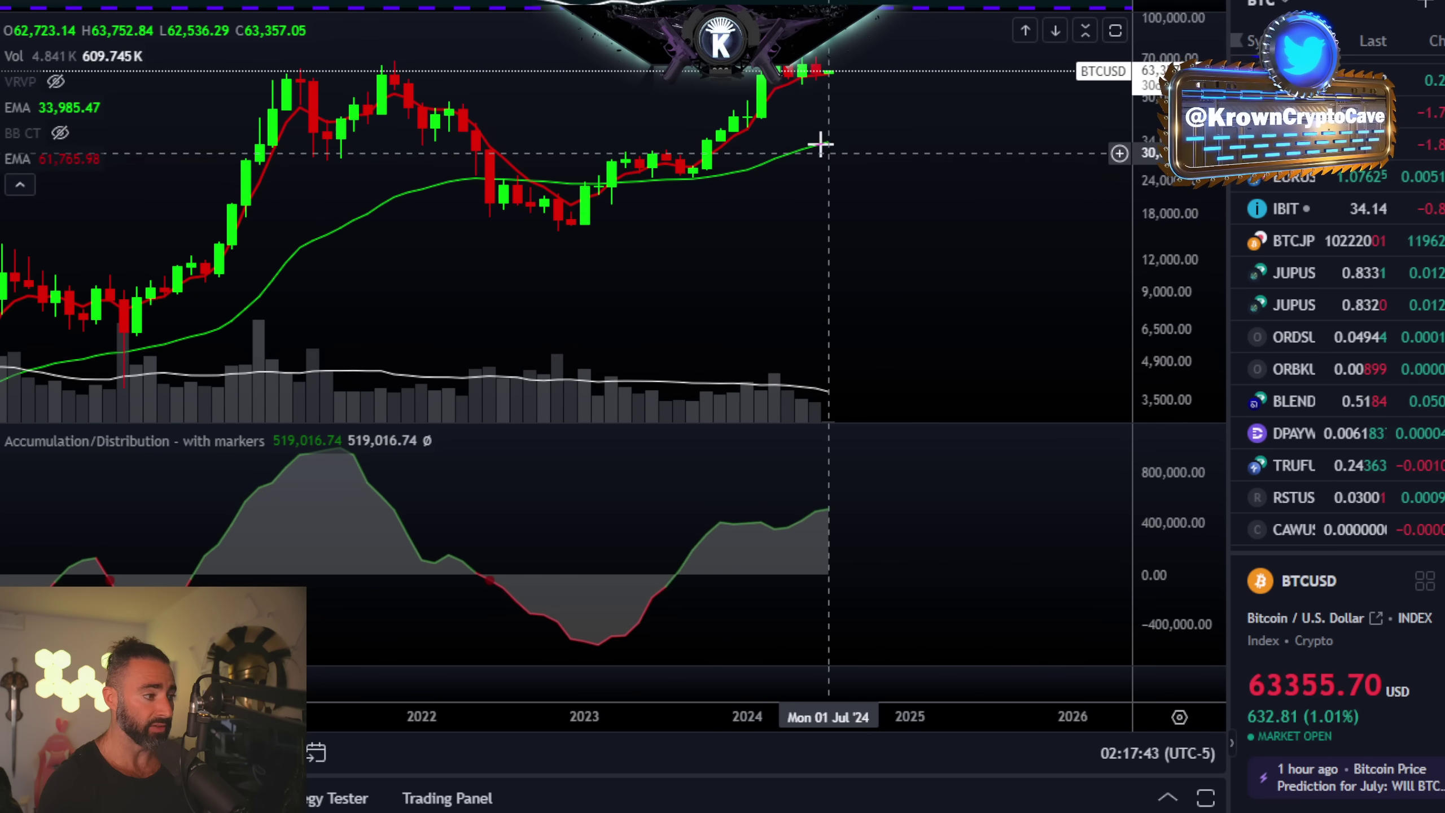
scroll(921, 109, up, 3)
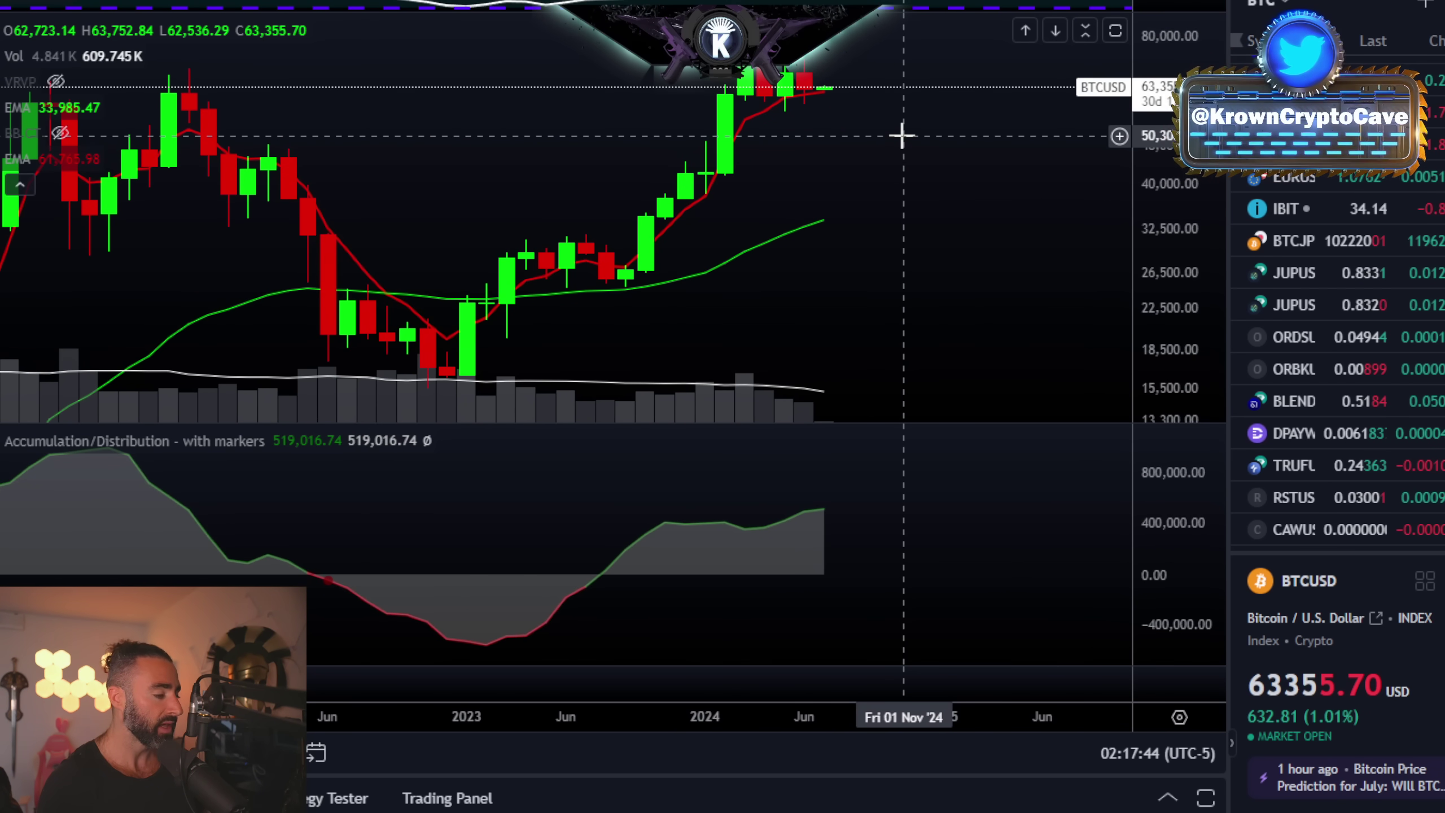
double_click(841, 147)
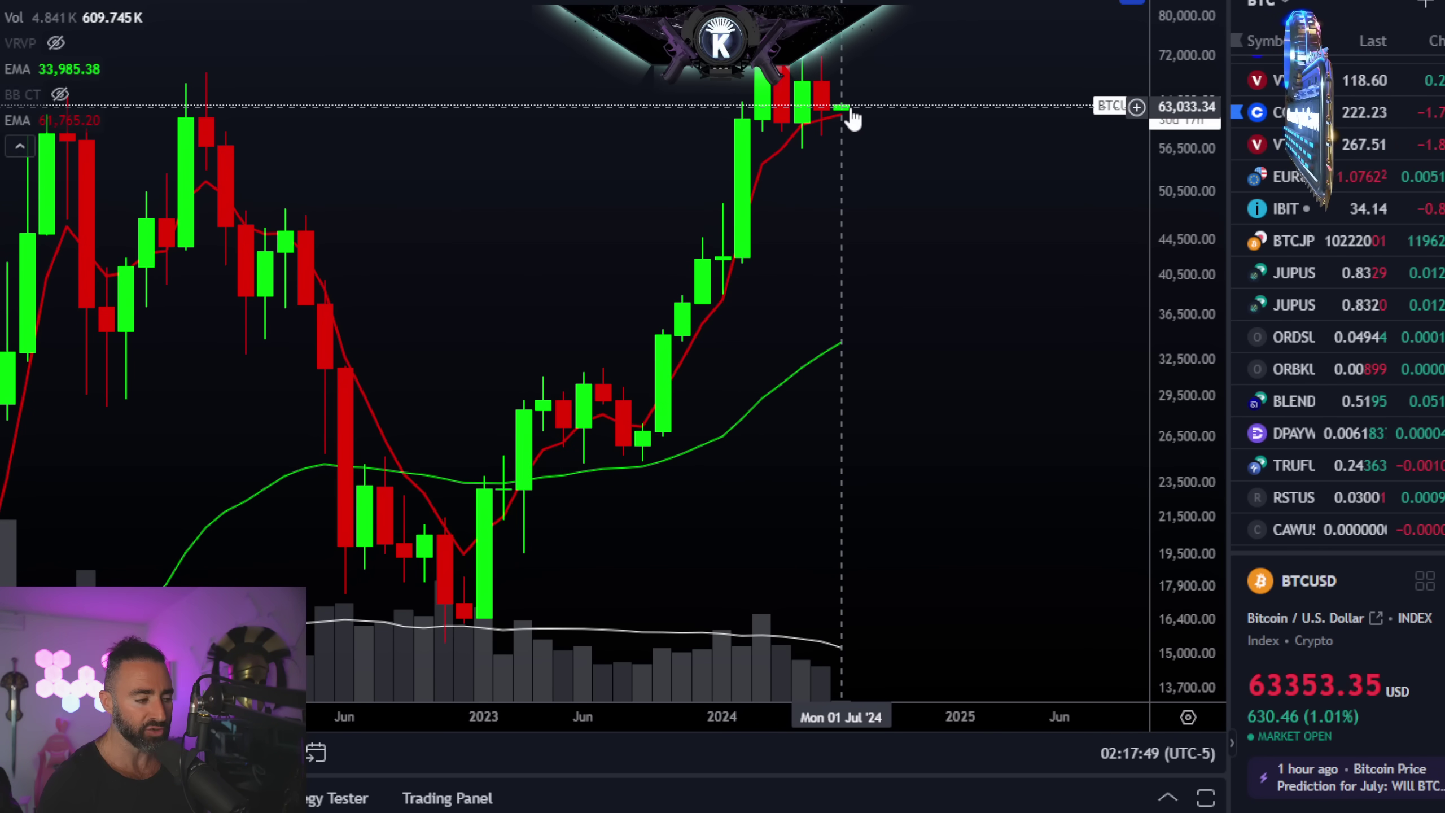
scroll(961, 233, down, 3)
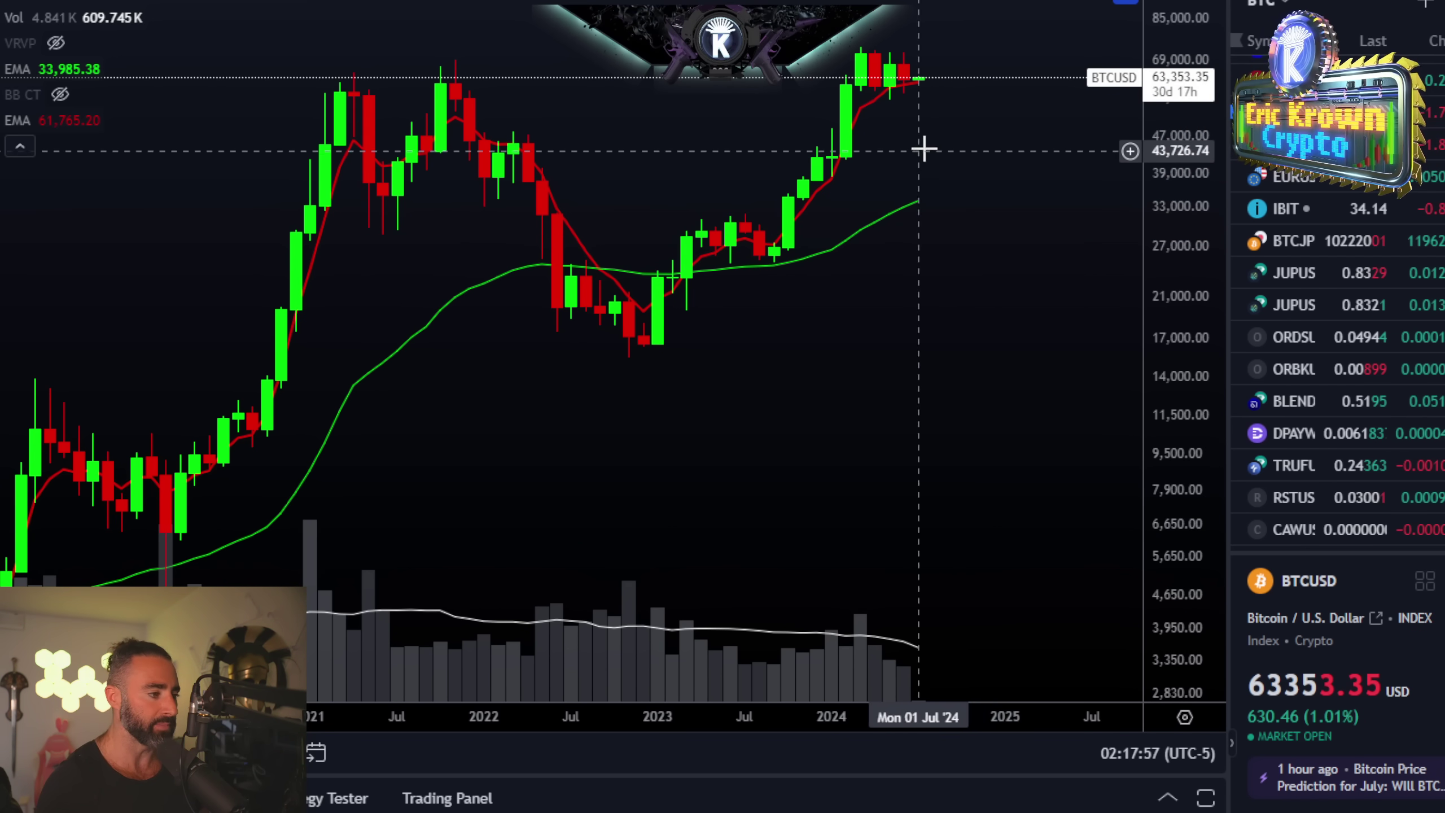
scroll(958, 252, up, 3)
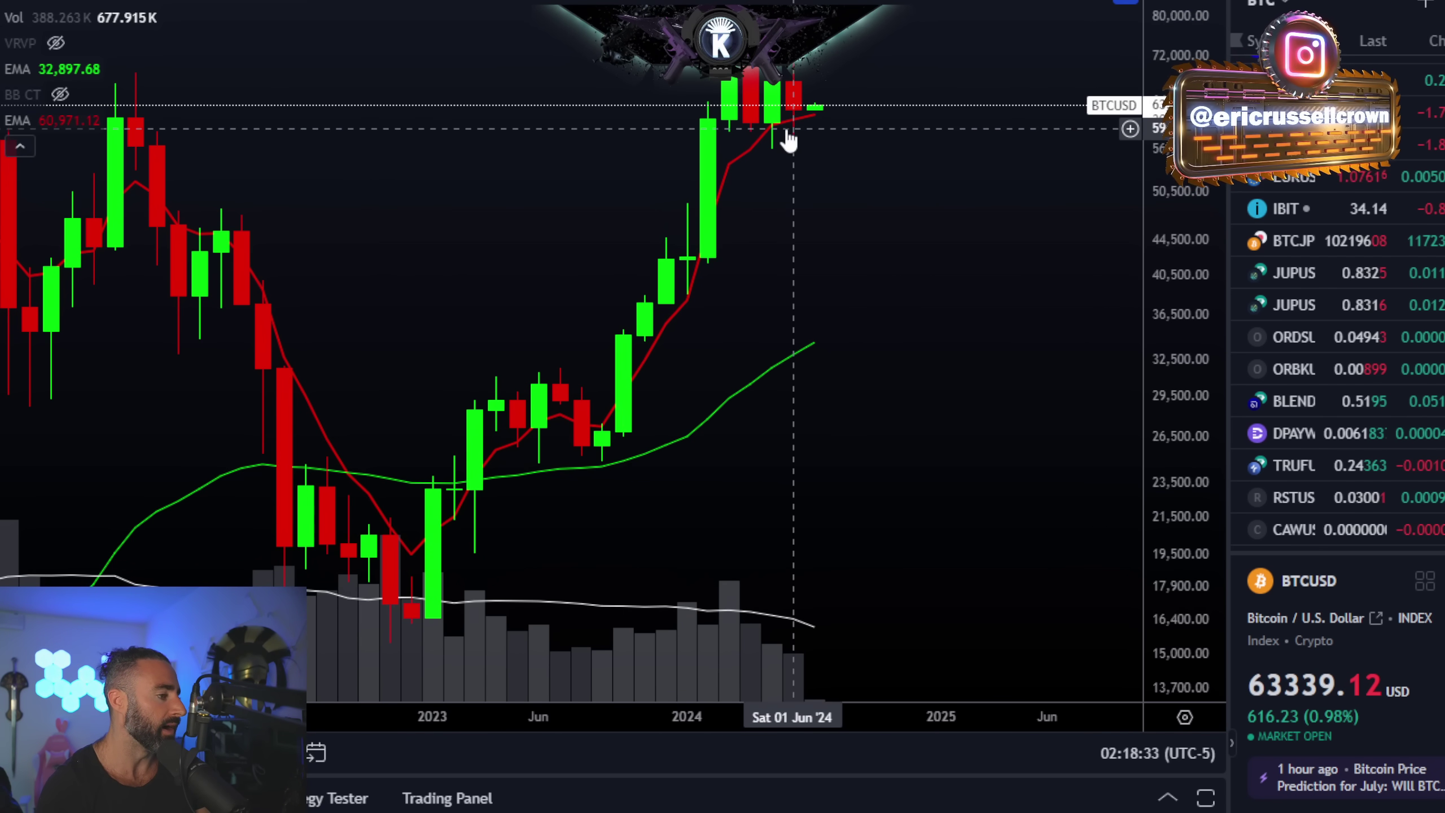
Step: Maximize the Accumulation/Distribution pane again and compare the circled rises at the green horizontal line across the cycles
scroll(790, 107, down, 2)
key(ctrl+z)
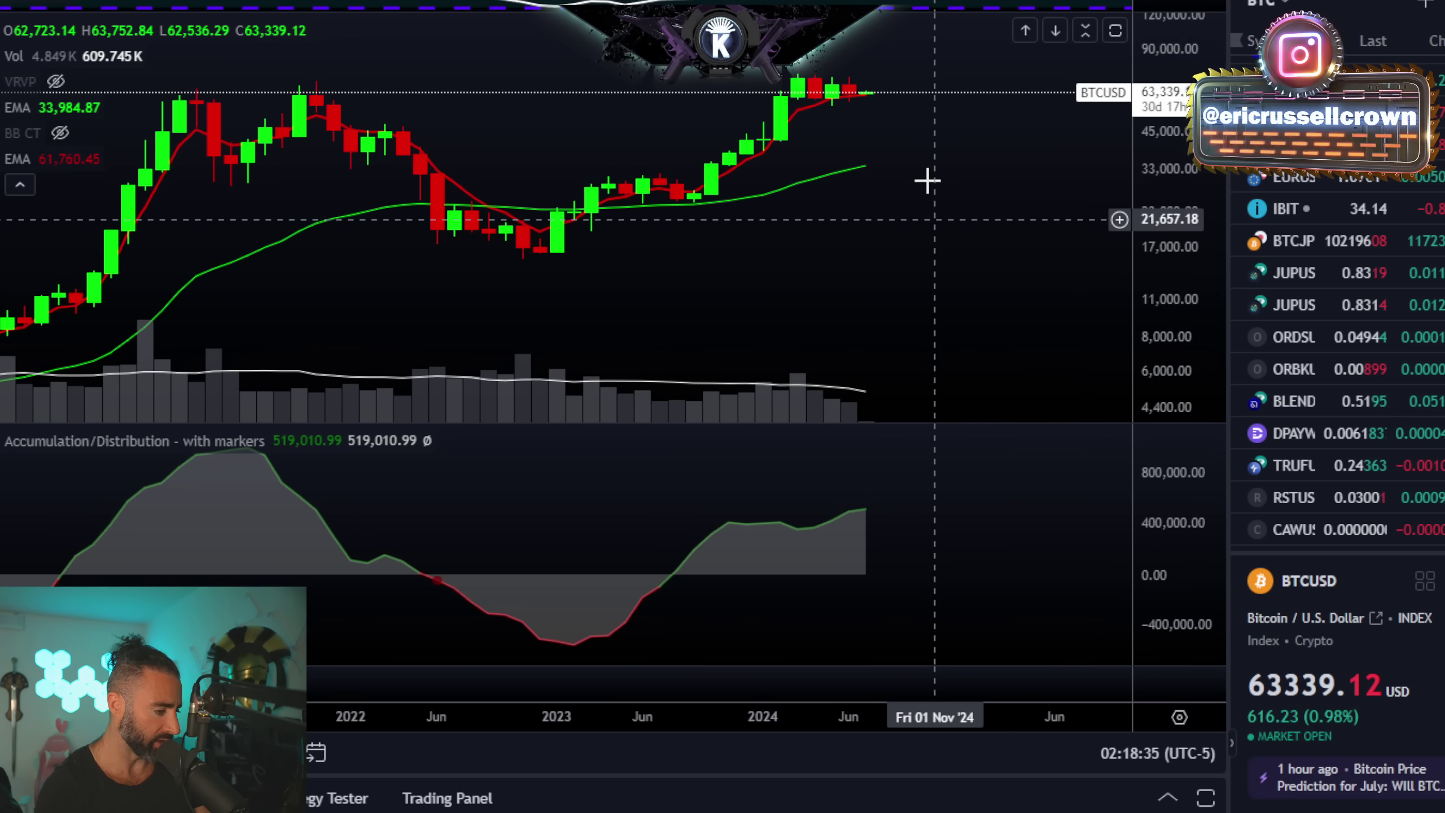
double_click(877, 467)
scroll(775, 165, down, 2)
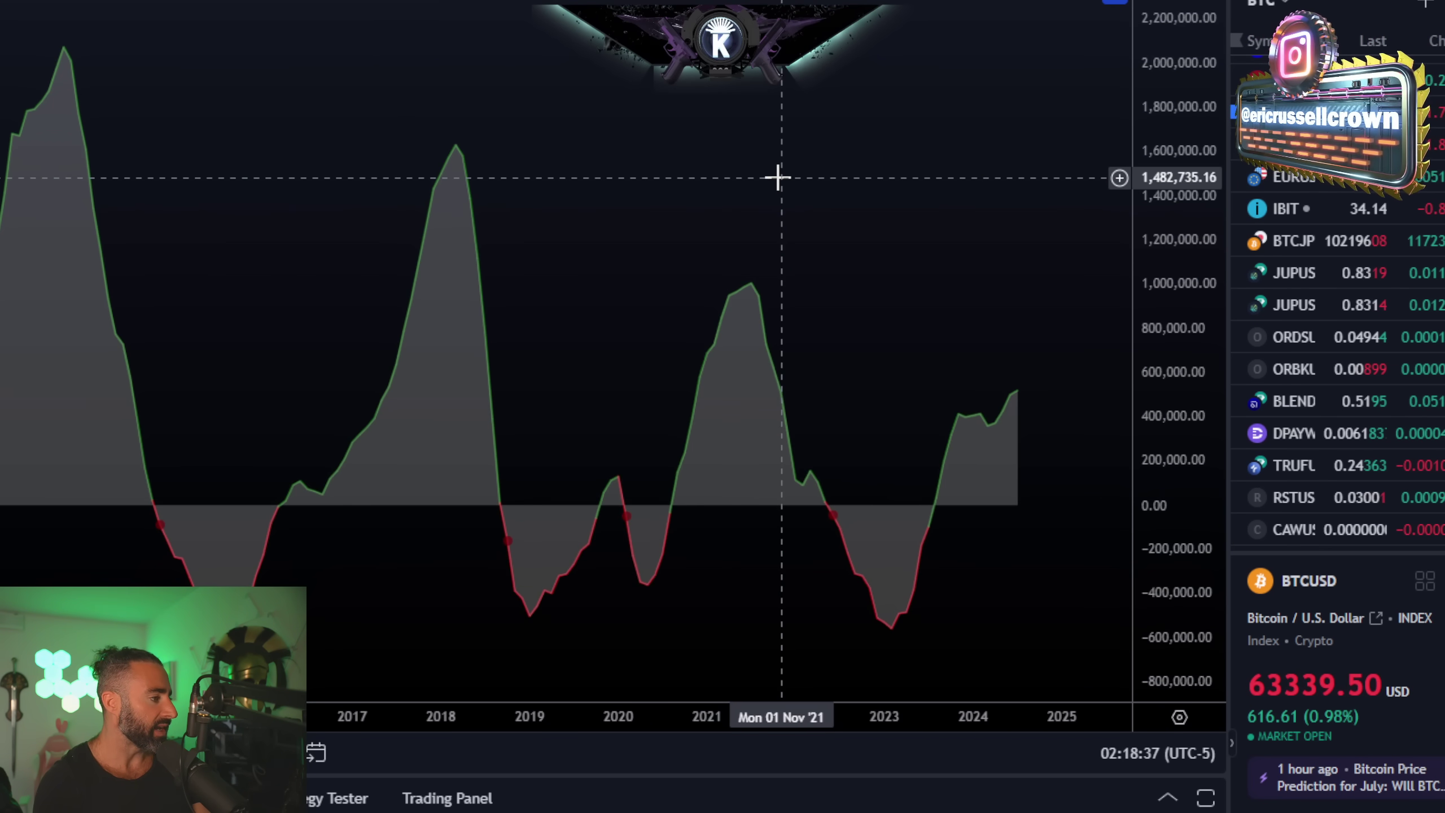
scroll(776, 174, down, 2)
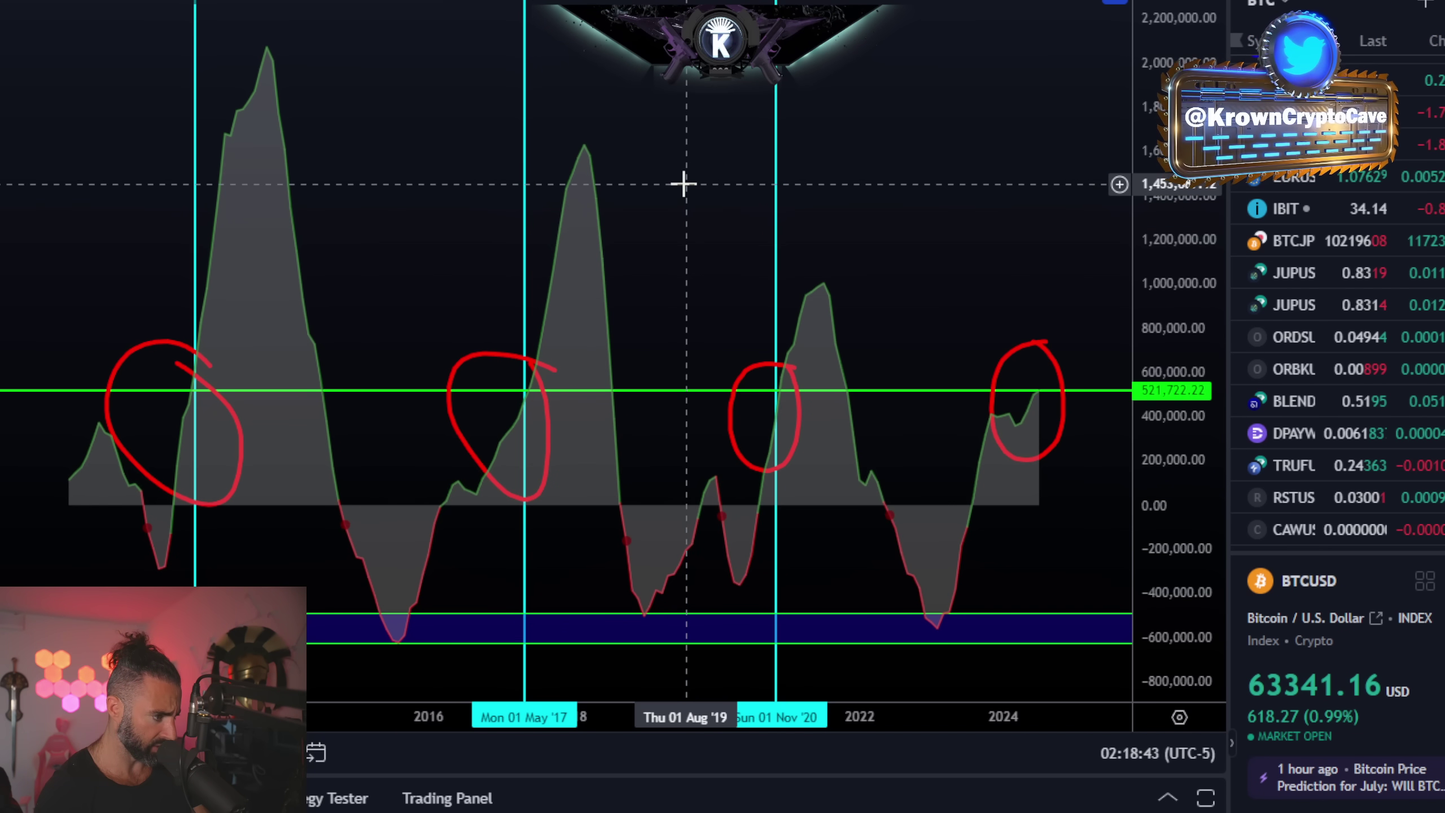
scroll(966, 387, up, 2)
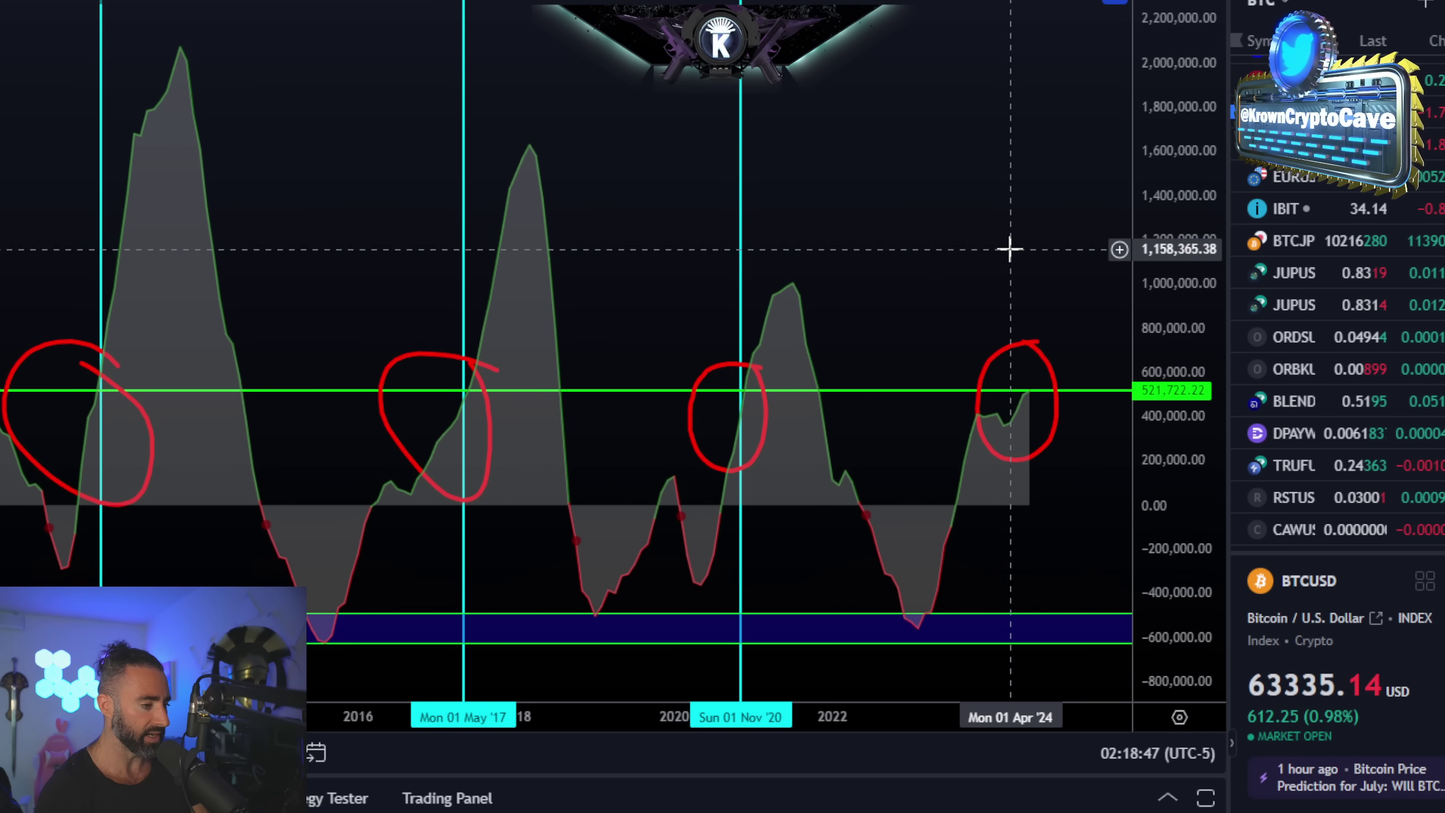
scroll(1018, 426, down, 2)
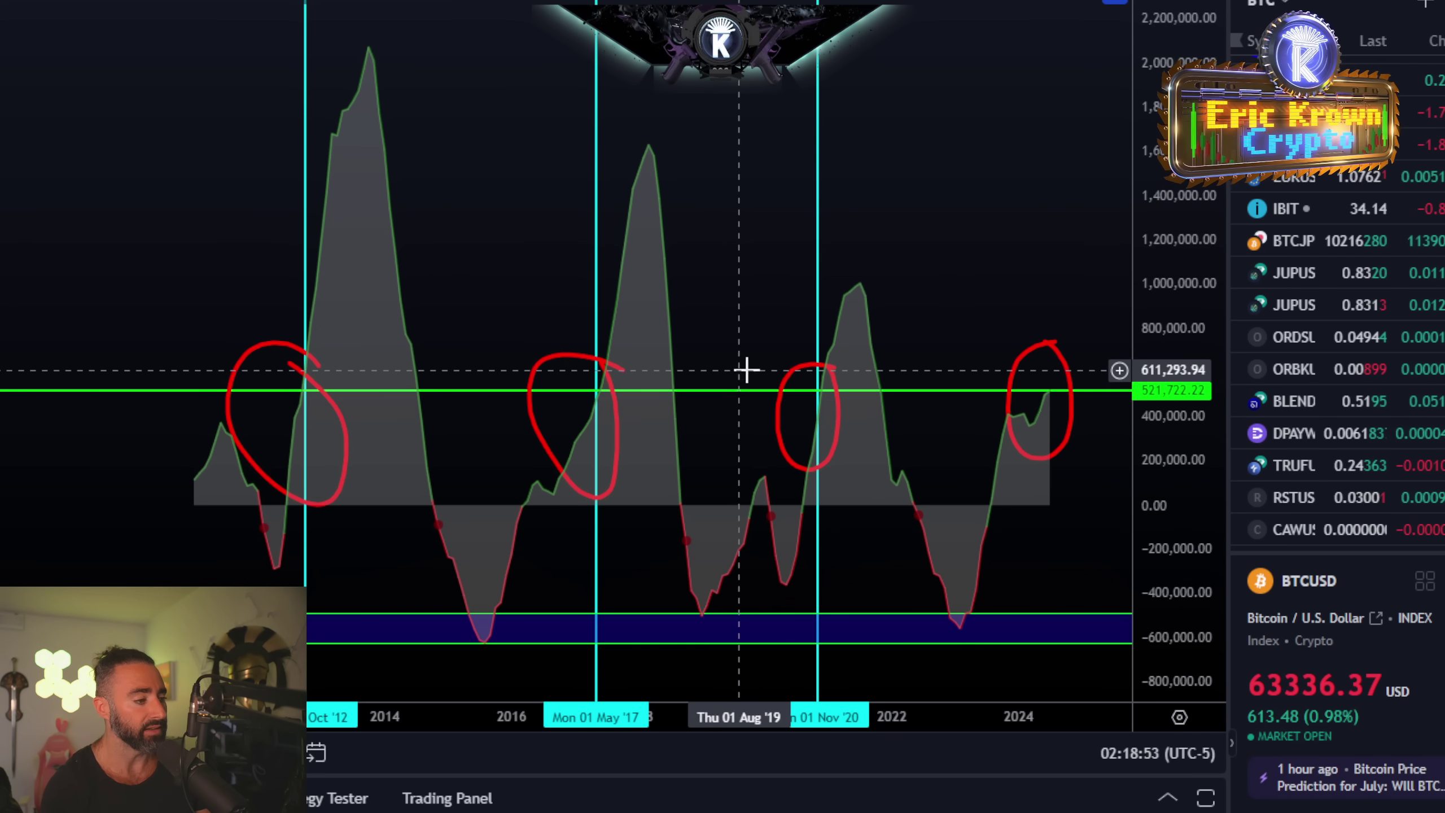
Step: Fit the price scale to the full BTCUSD history in the split layout and maximize the price pane
double_click(748, 160)
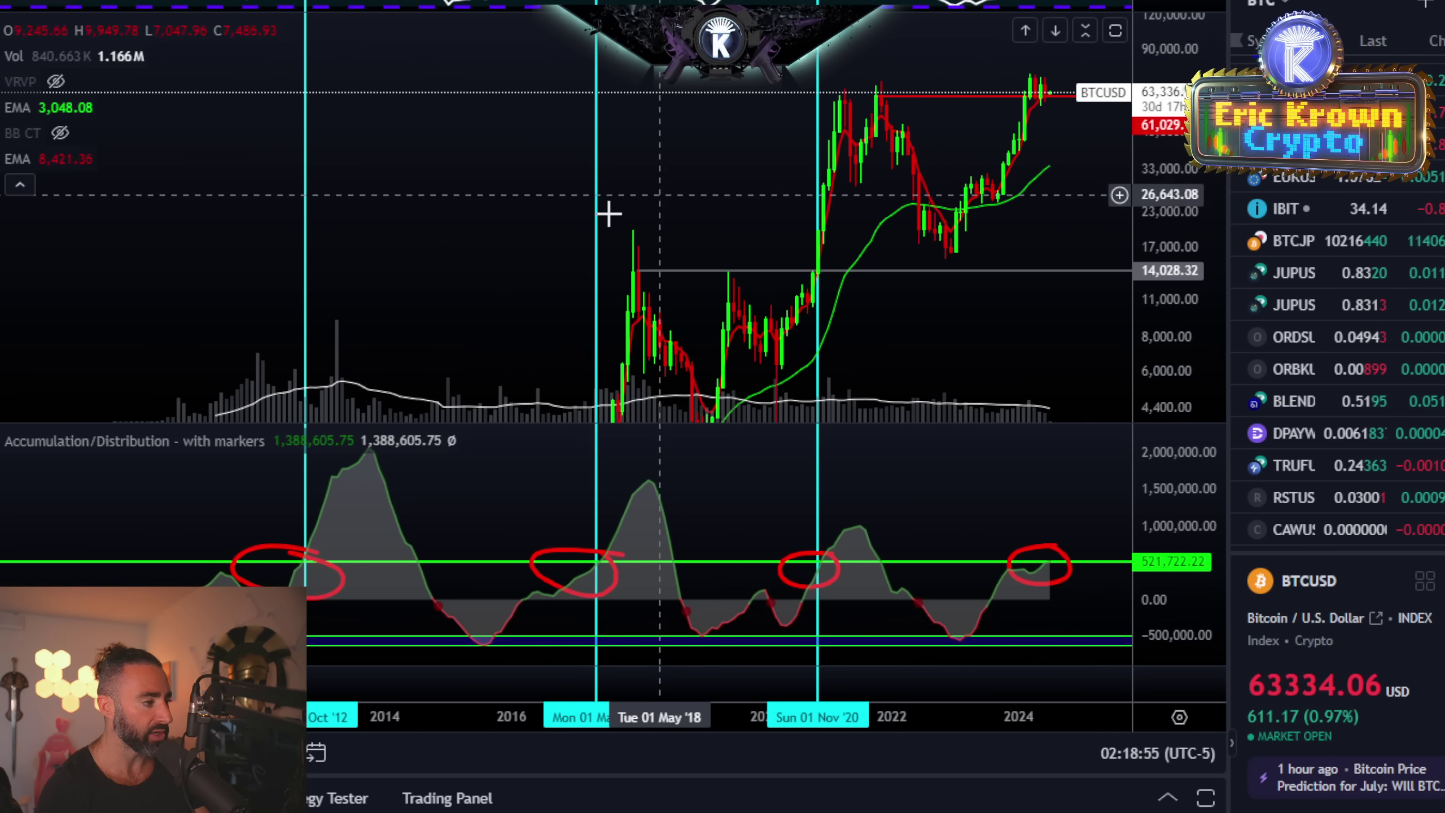
double_click(1165, 171)
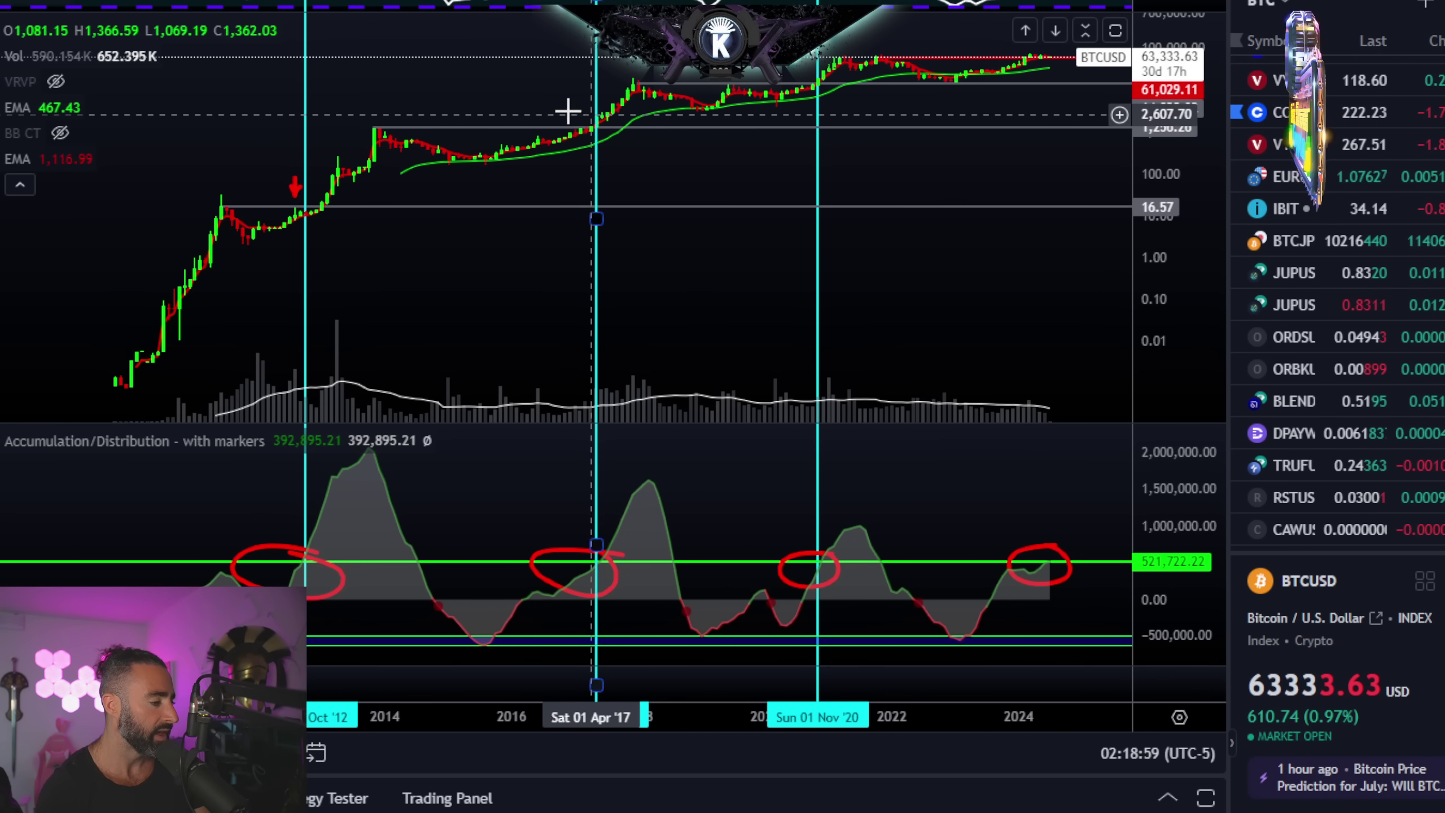
double_click(651, 164)
scroll(554, 336, up, 5)
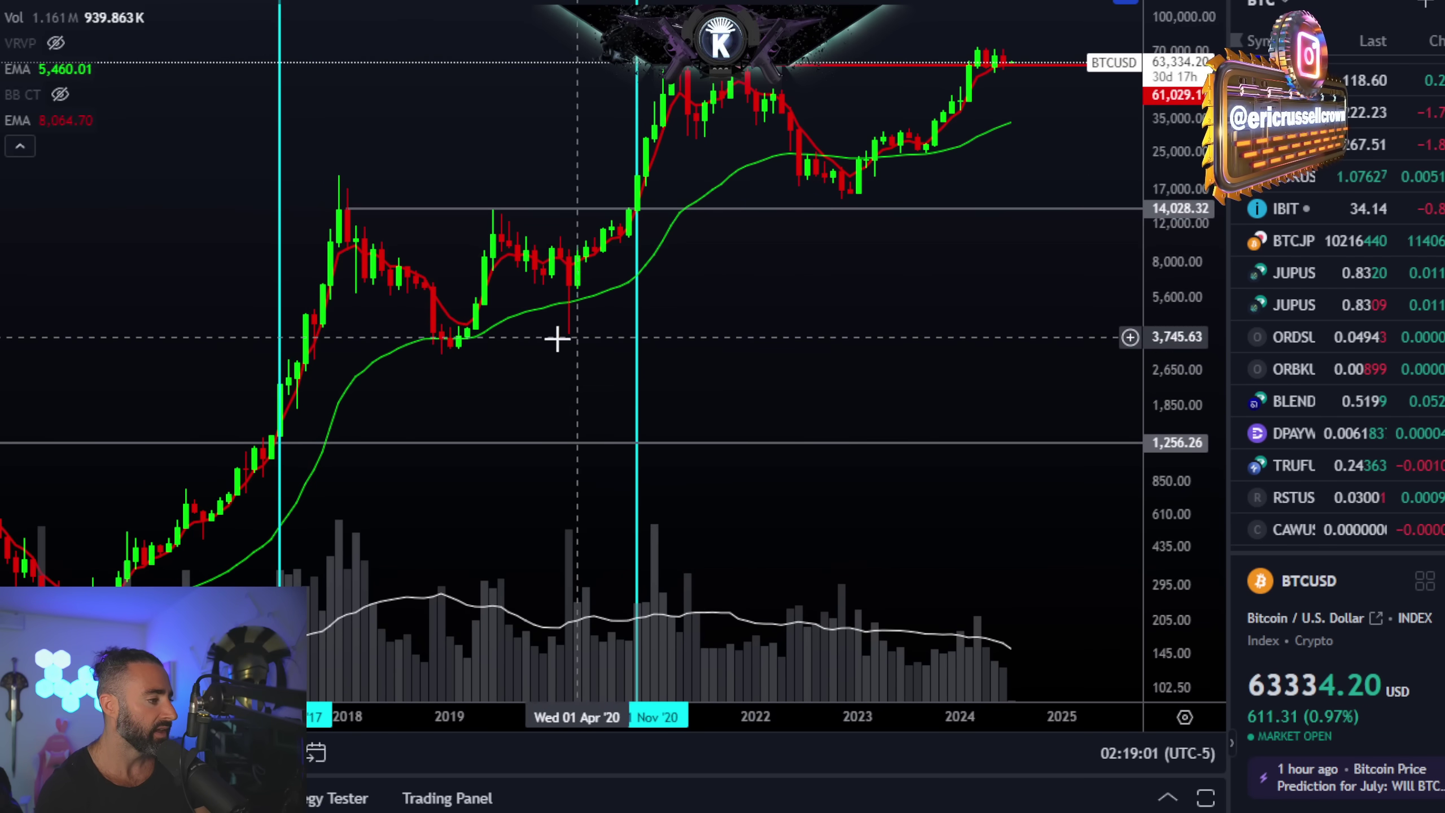
Step: Examine price action at the October 2012 and May 2017 vertical lines relative to the 16.57 and 1,256.26 levels
drag(560, 365, 769, 335)
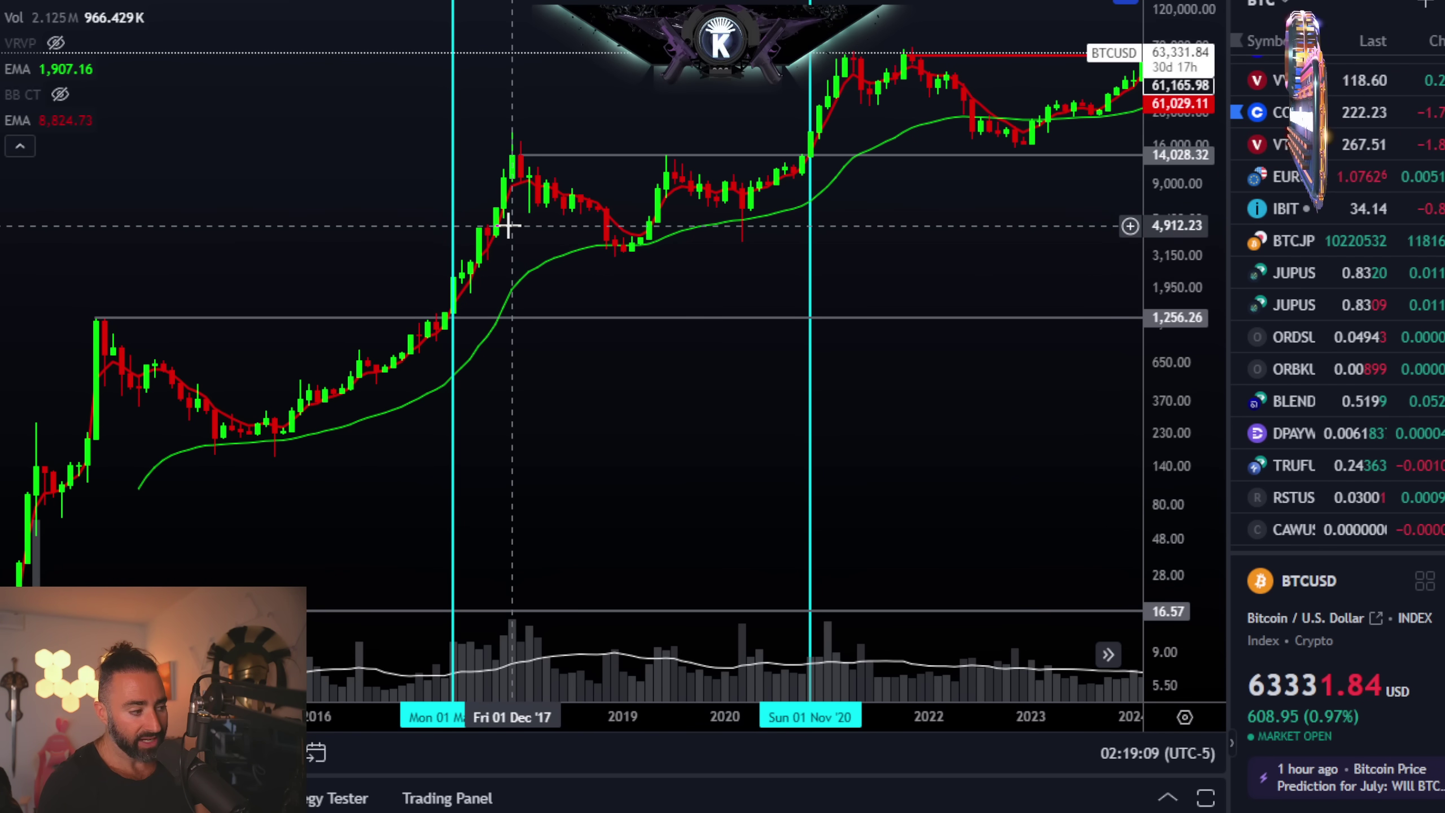
click(808, 162)
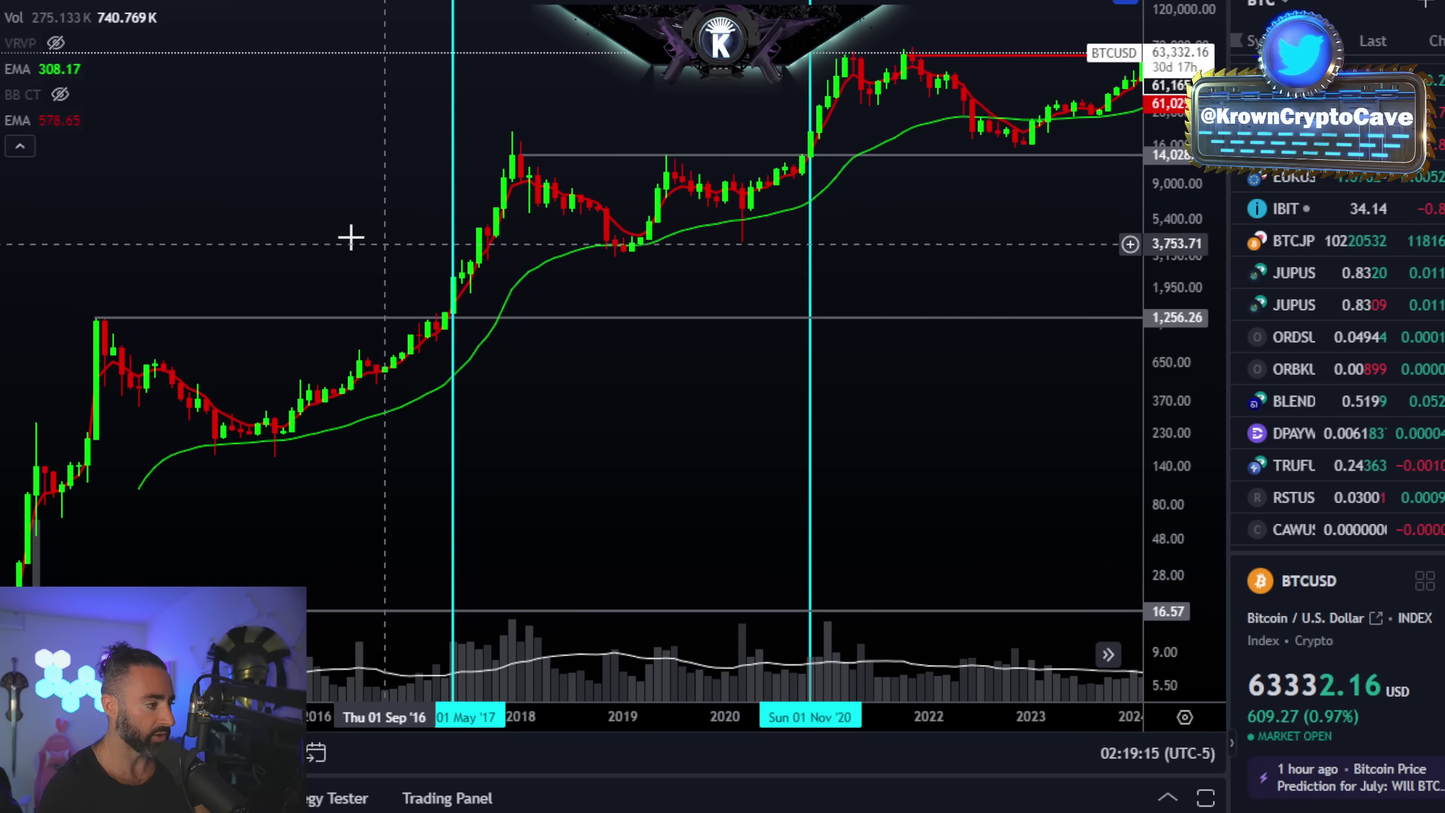
drag(307, 239, 880, 224)
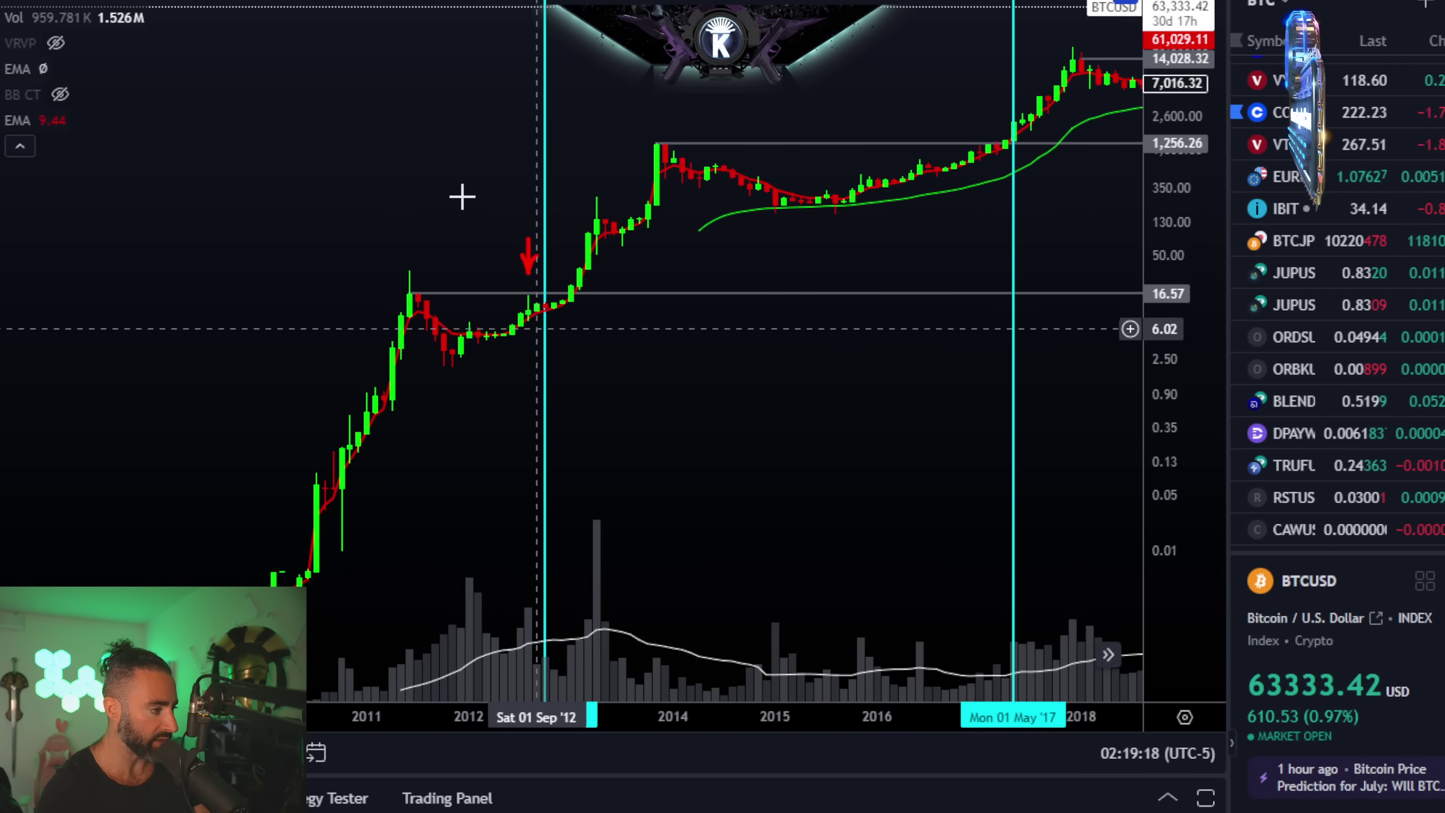
scroll(767, 200, up, 3)
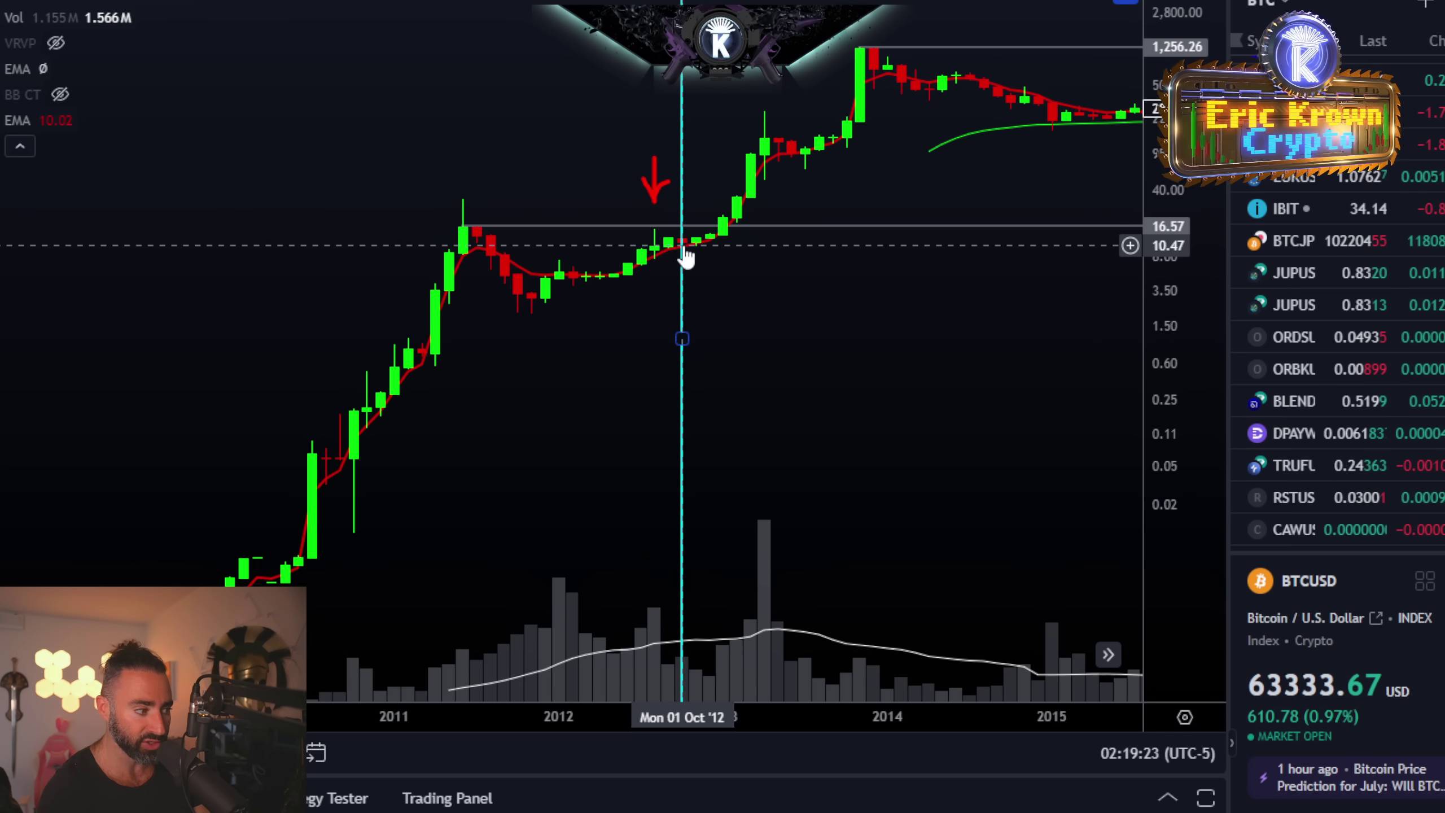
drag(928, 352, 252, 333)
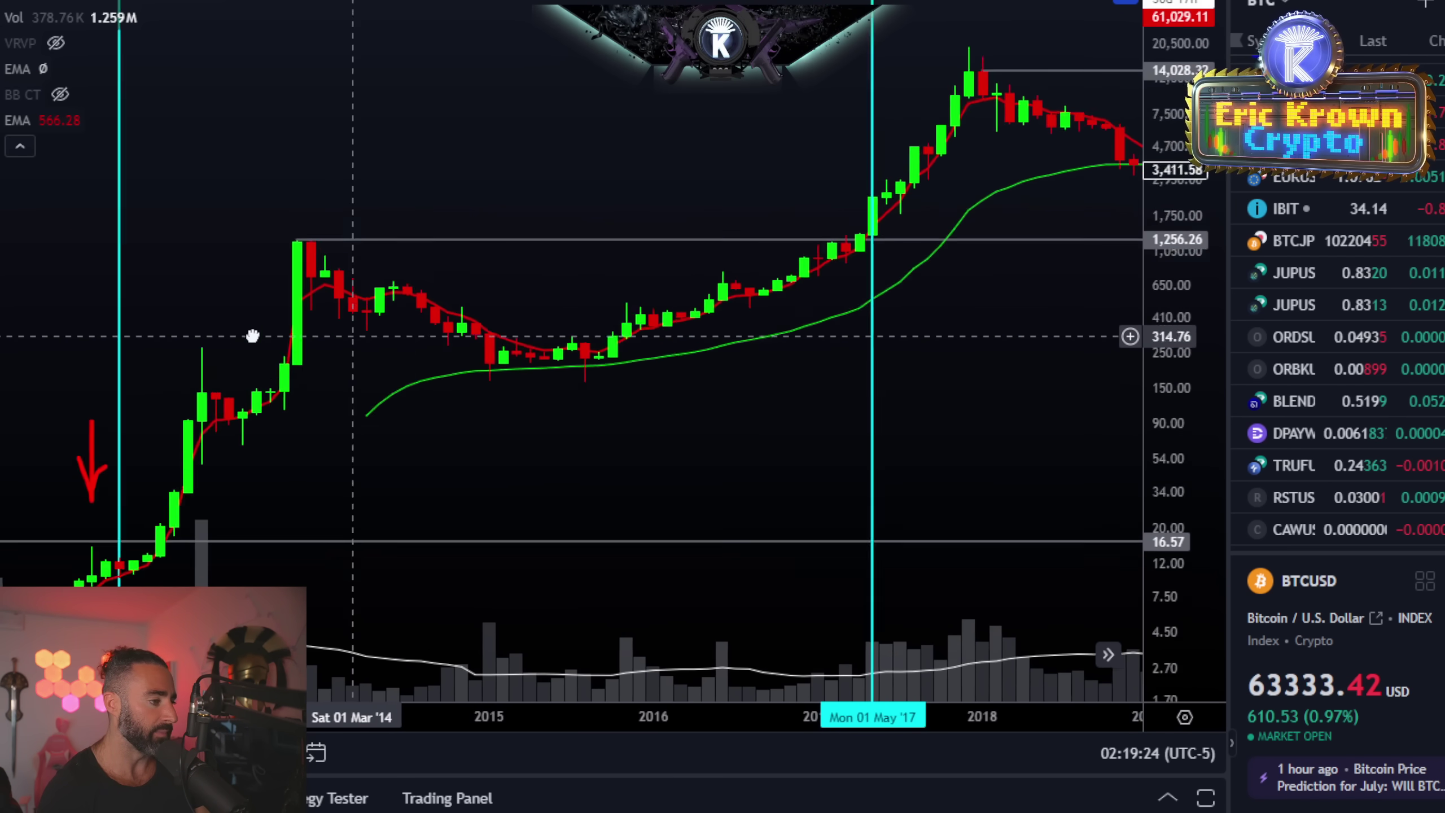
scroll(580, 377, down, 3)
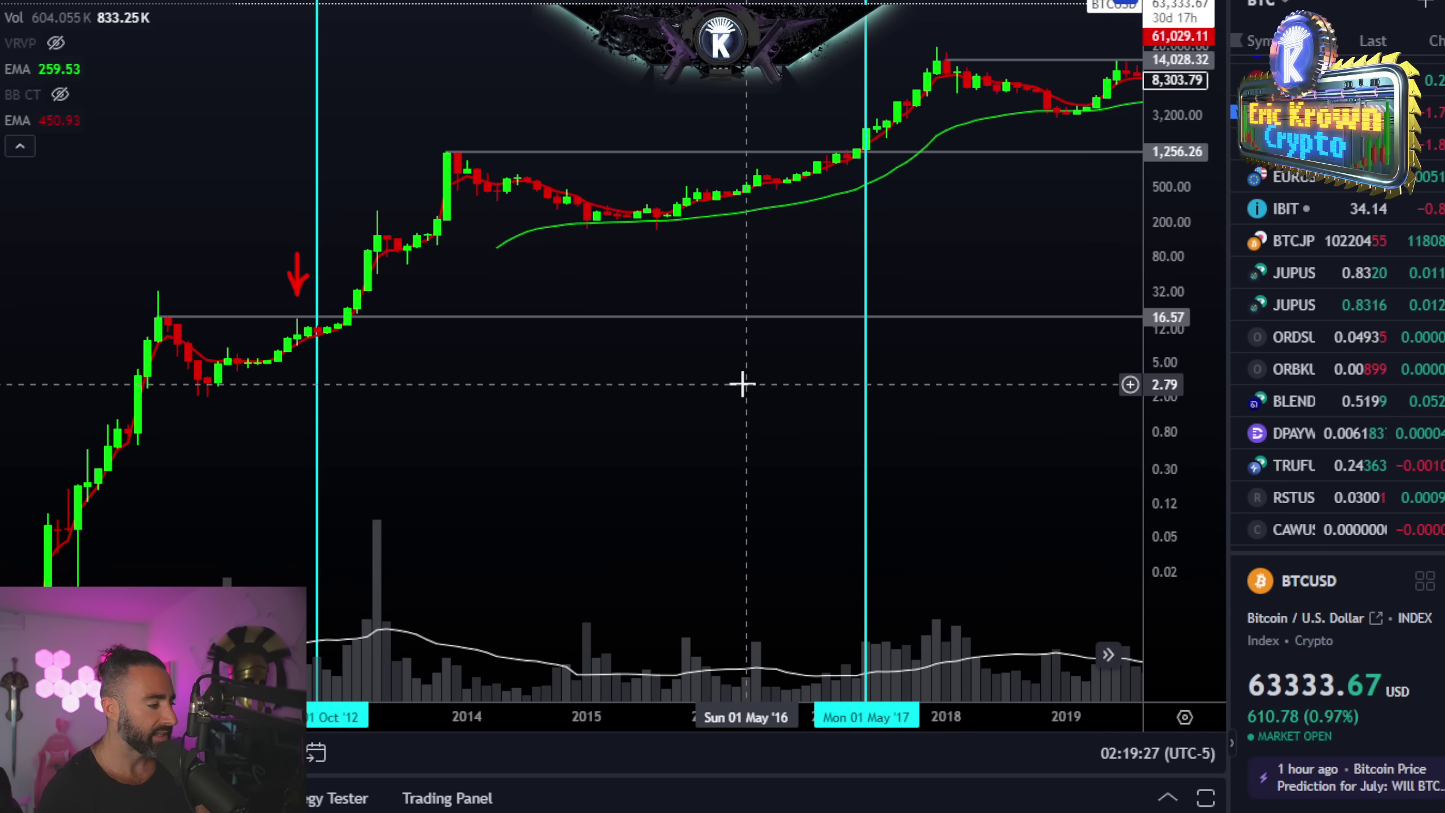
drag(703, 395, 748, 387)
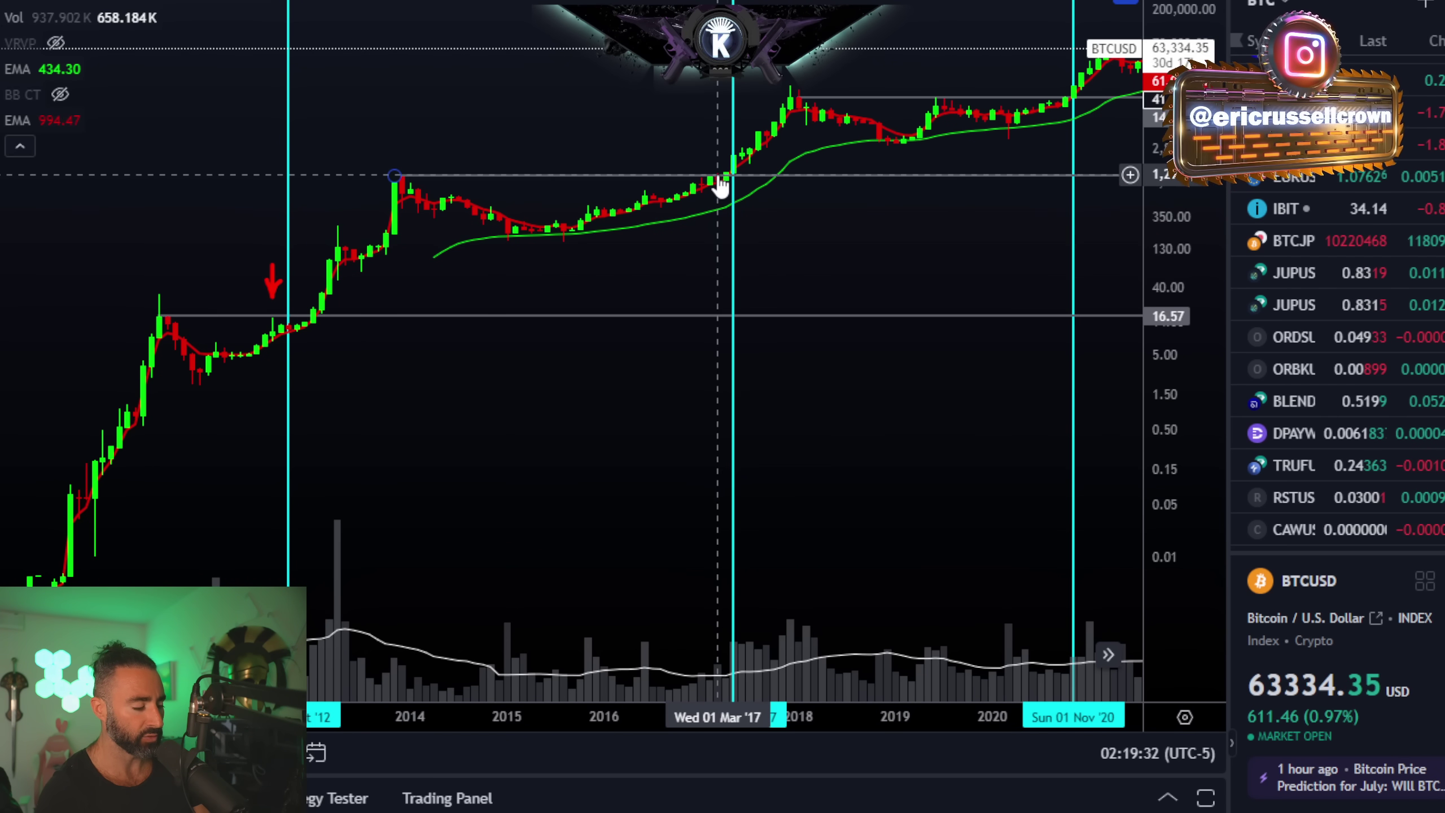
Step: Compare the November 2020 price action at the 14,028.32 level with the 2024 candles at the red horizontal line
drag(880, 226, 751, 252)
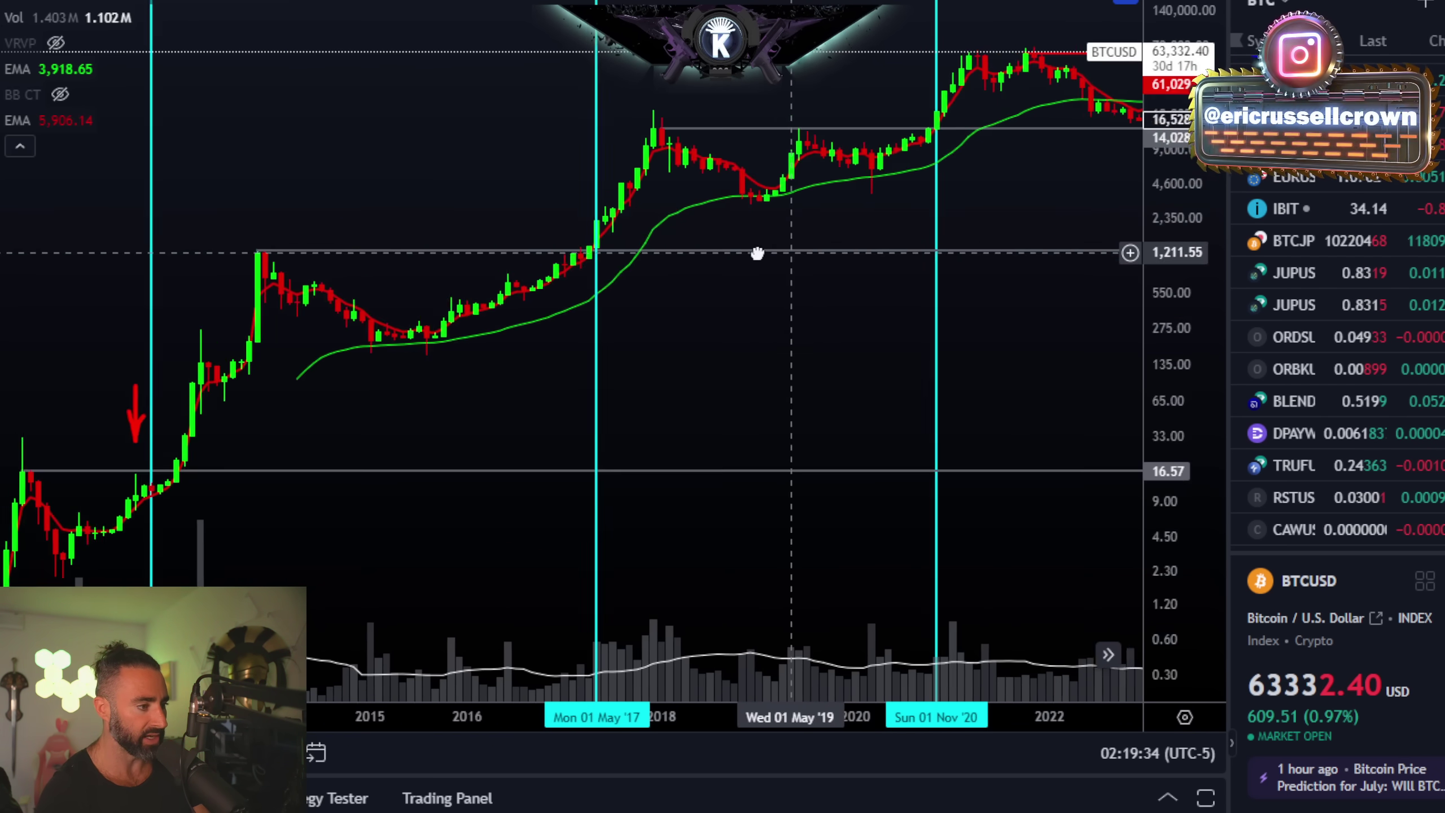
scroll(777, 400, right, 10)
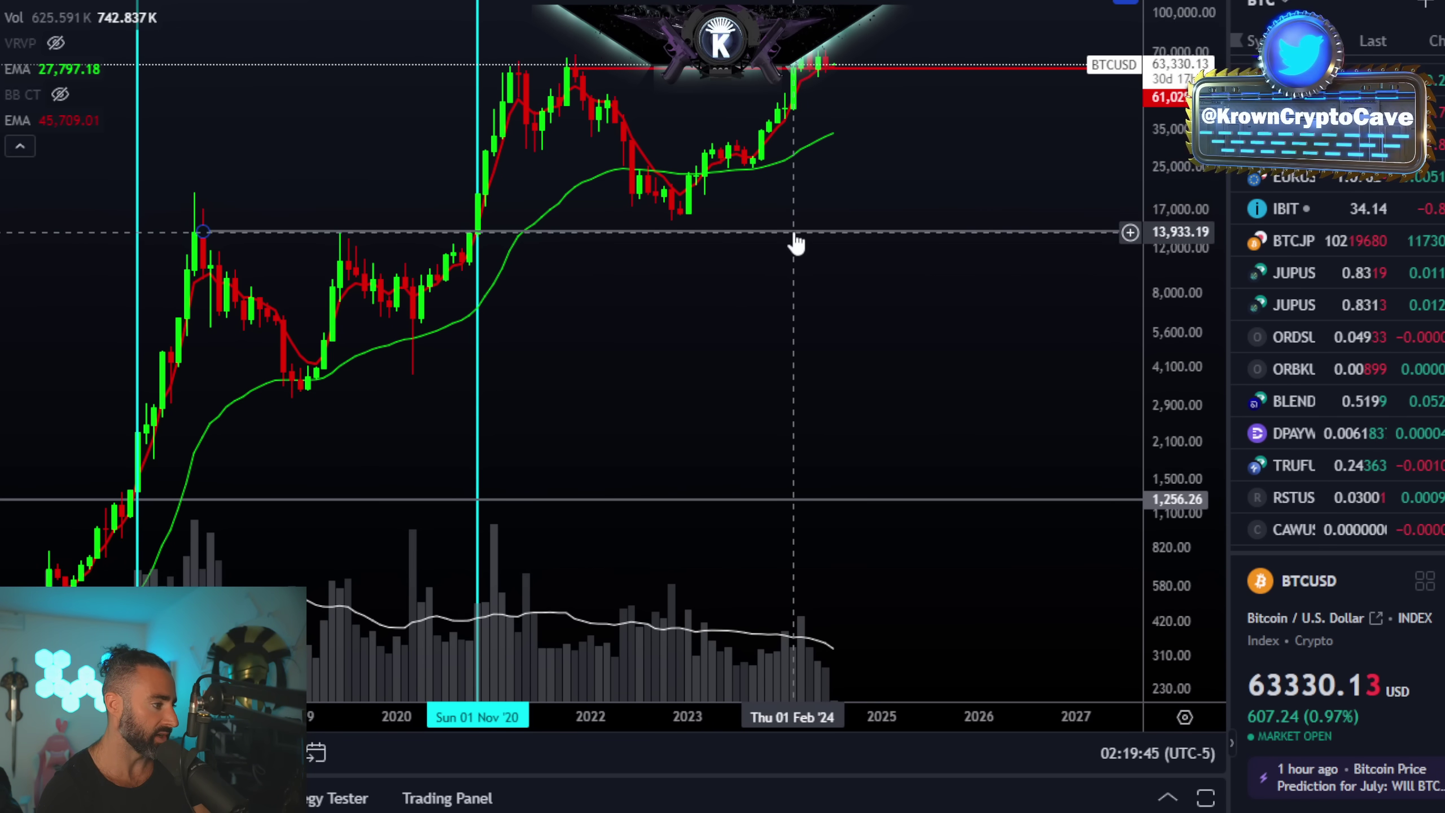
scroll(756, 312, down, 3)
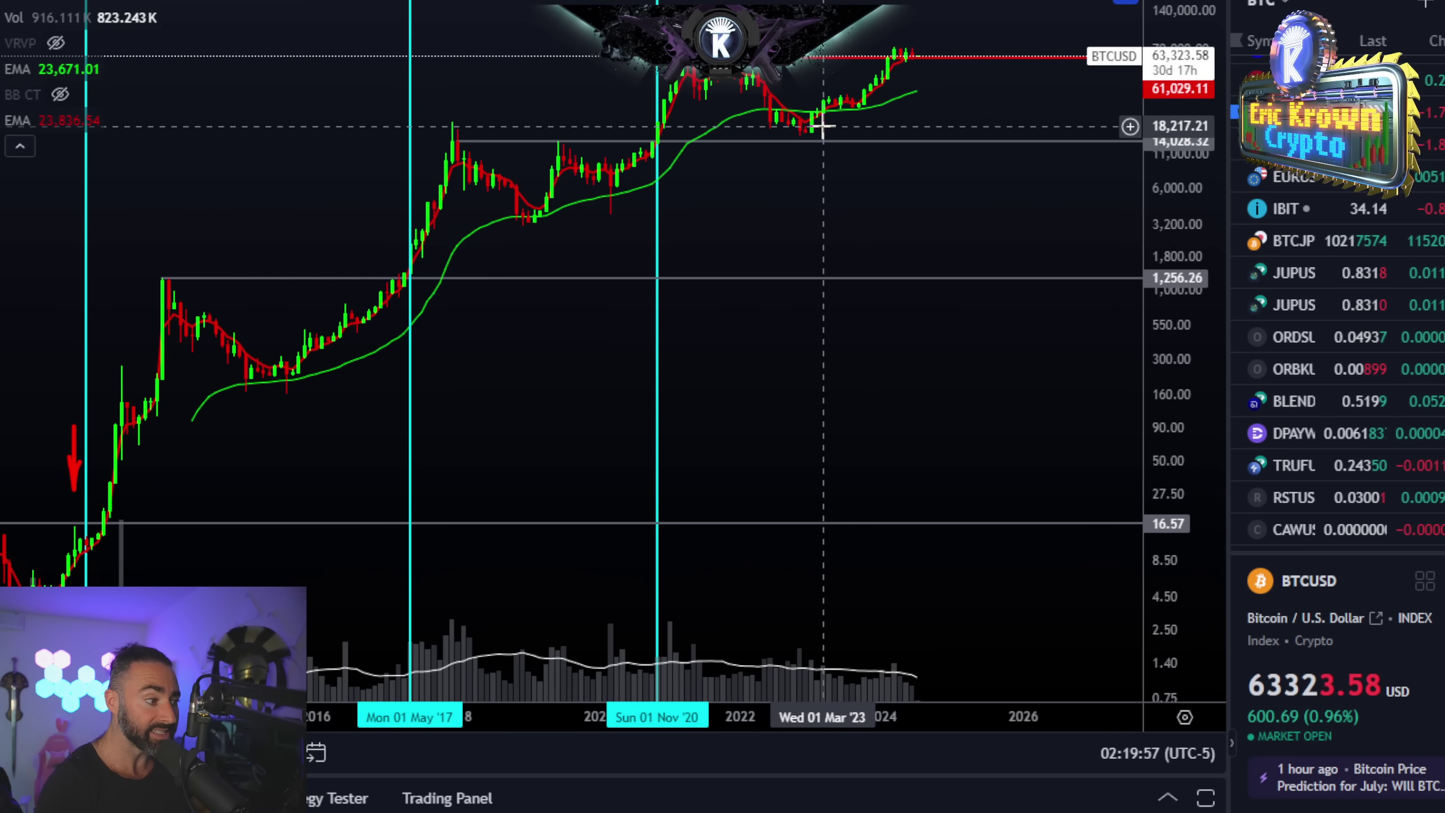
drag(1171, 540, 1080, 239)
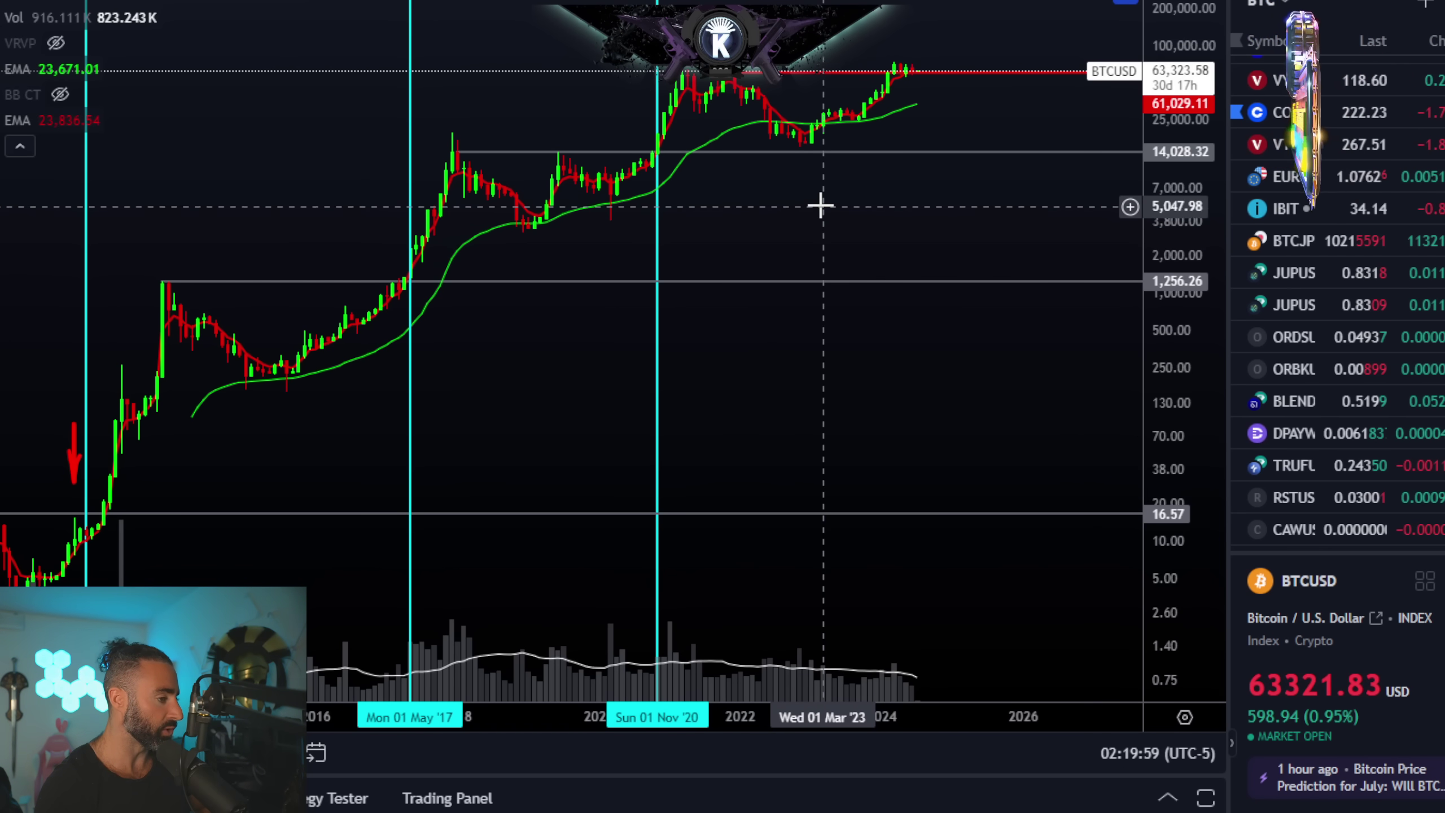
Step: Maximize the Accumulation/Distribution pane and inspect the circled 2024 section at the green horizontal line
double_click(839, 235)
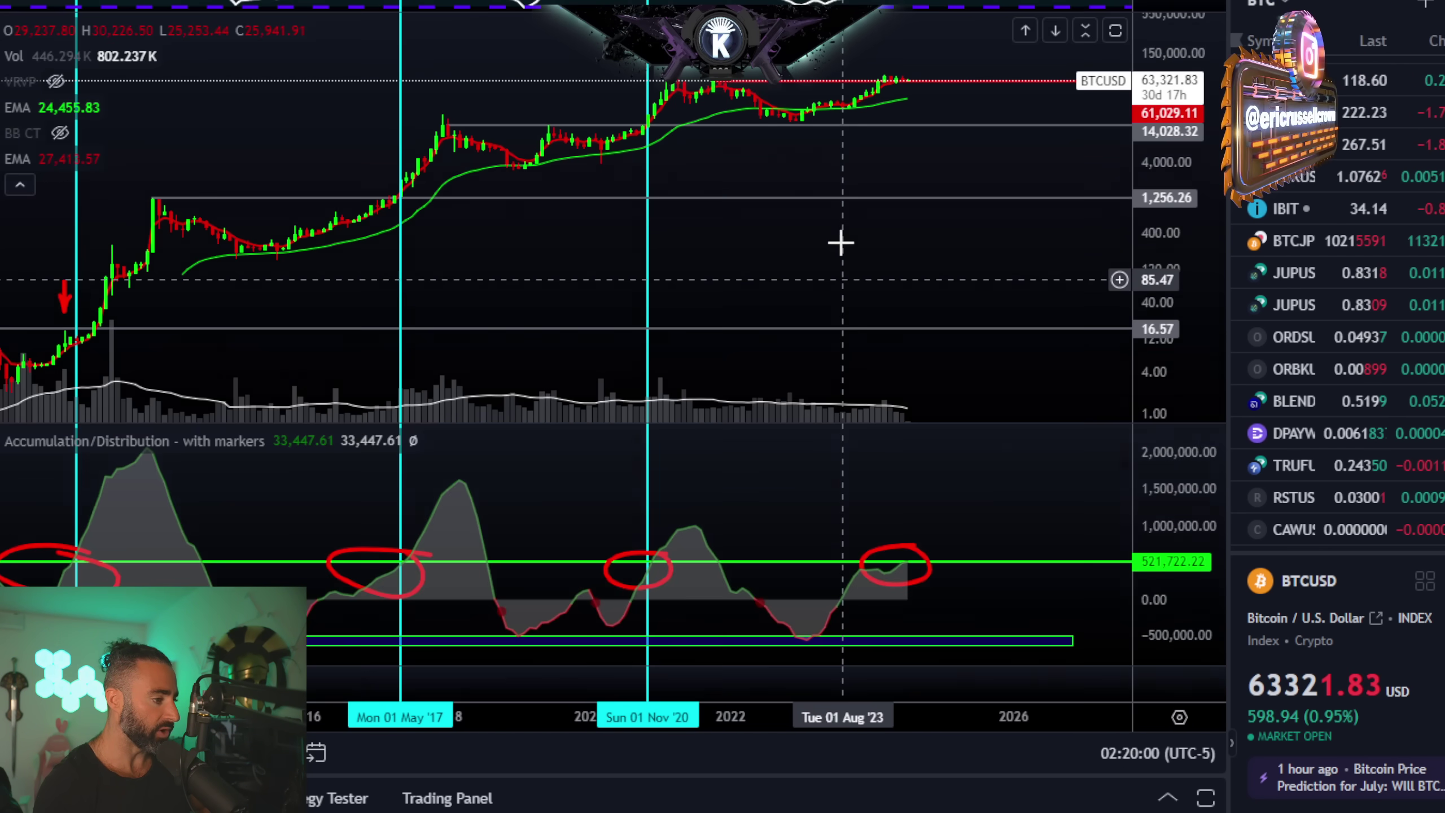
double_click(903, 524)
scroll(902, 523, up, 5)
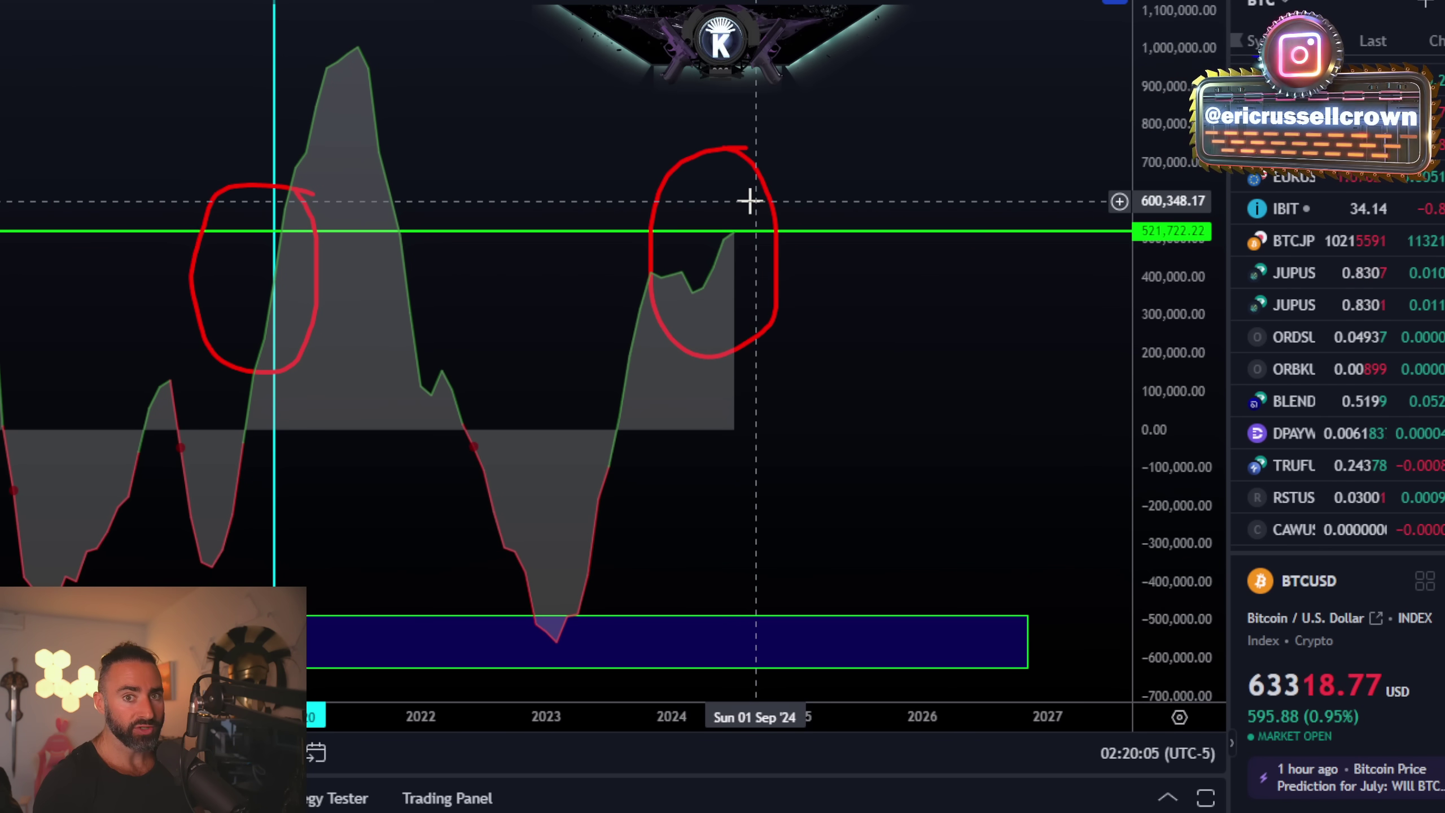
Step: Return to the maximized BTCUSD price pane and examine the latest monthly candles around the red 61,029.11 line
double_click(610, 68)
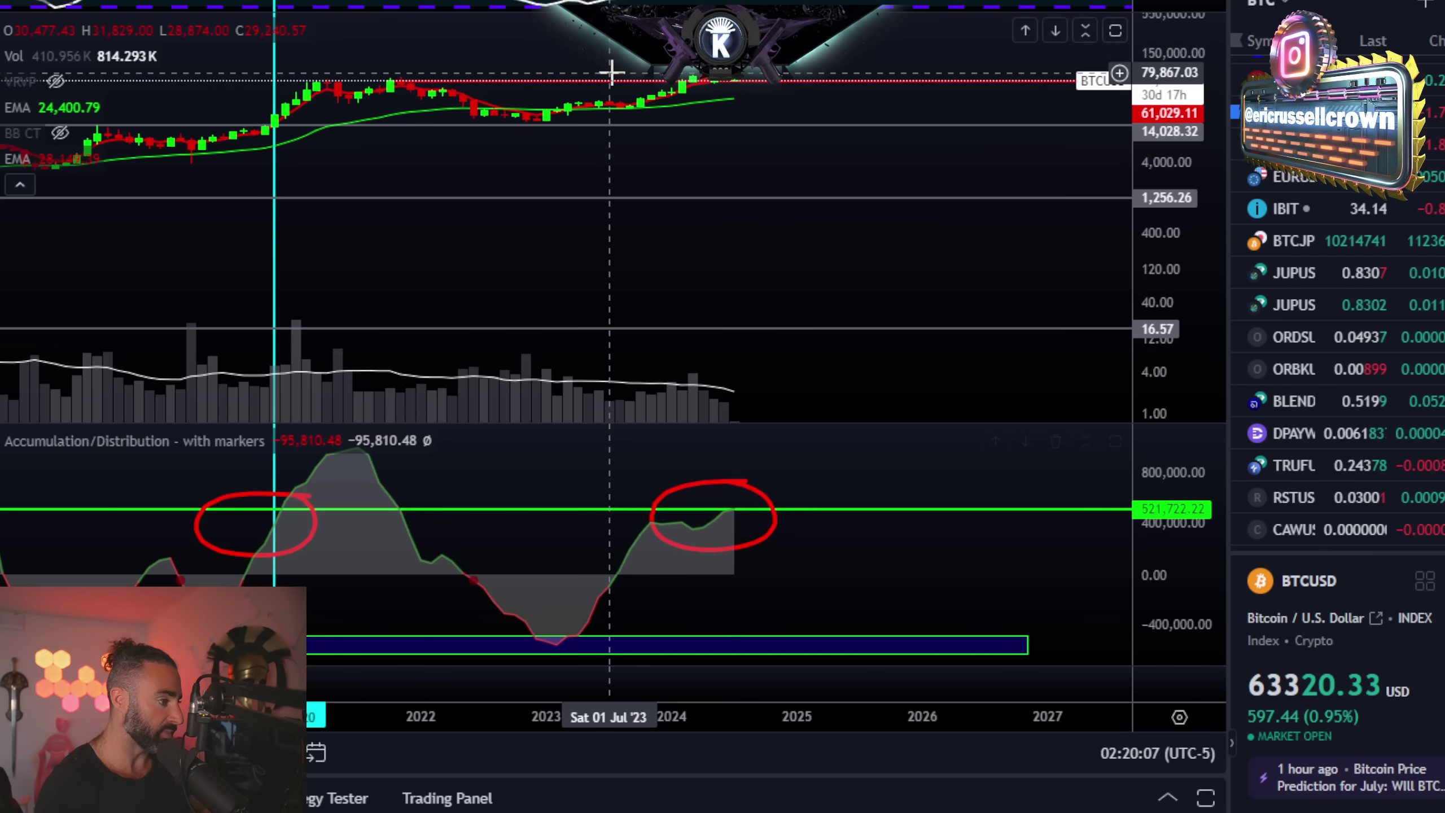
double_click(695, 168)
scroll(745, 226, up, 5)
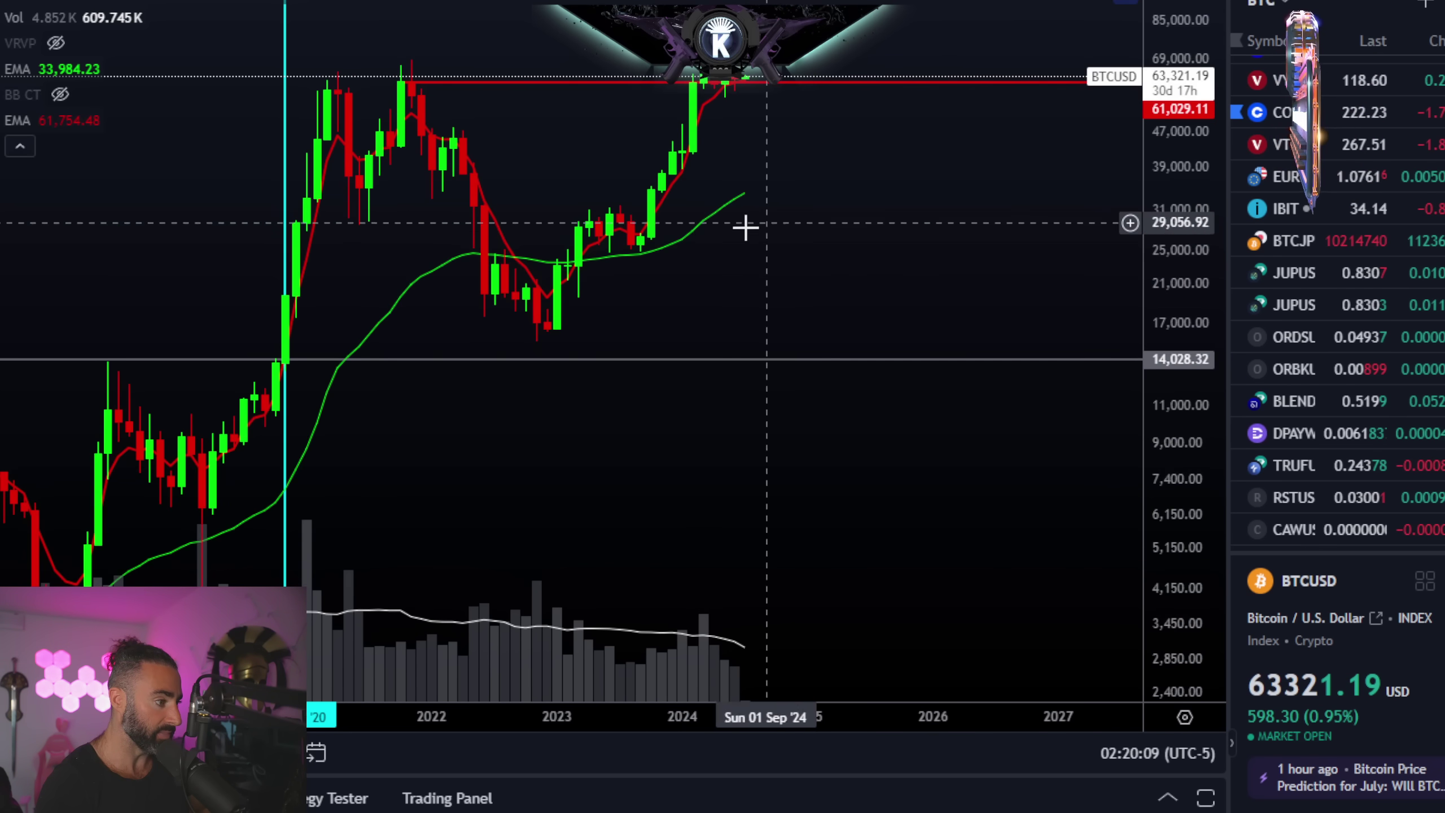
drag(507, 151, 910, 155)
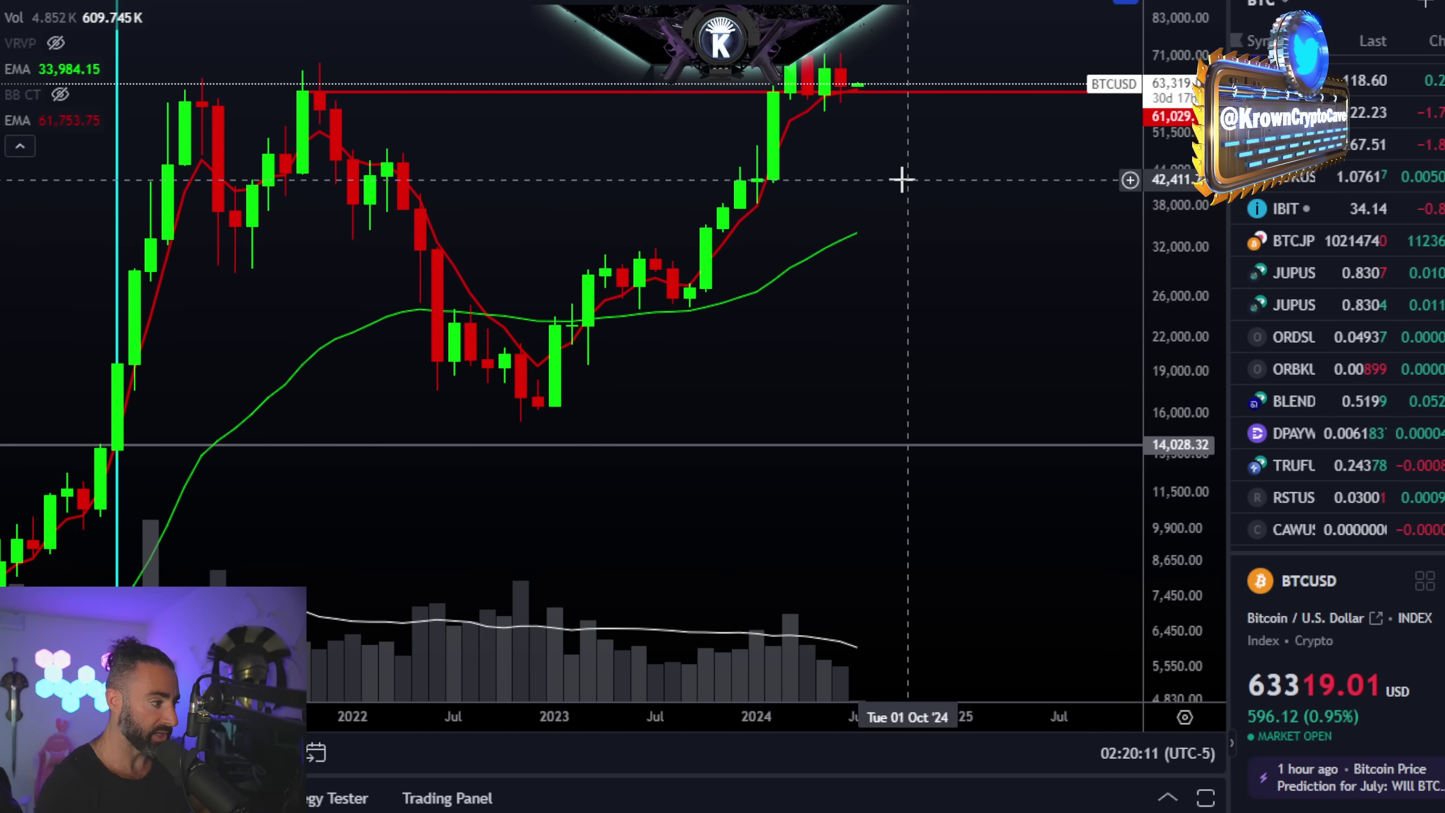
scroll(900, 178, up, 2)
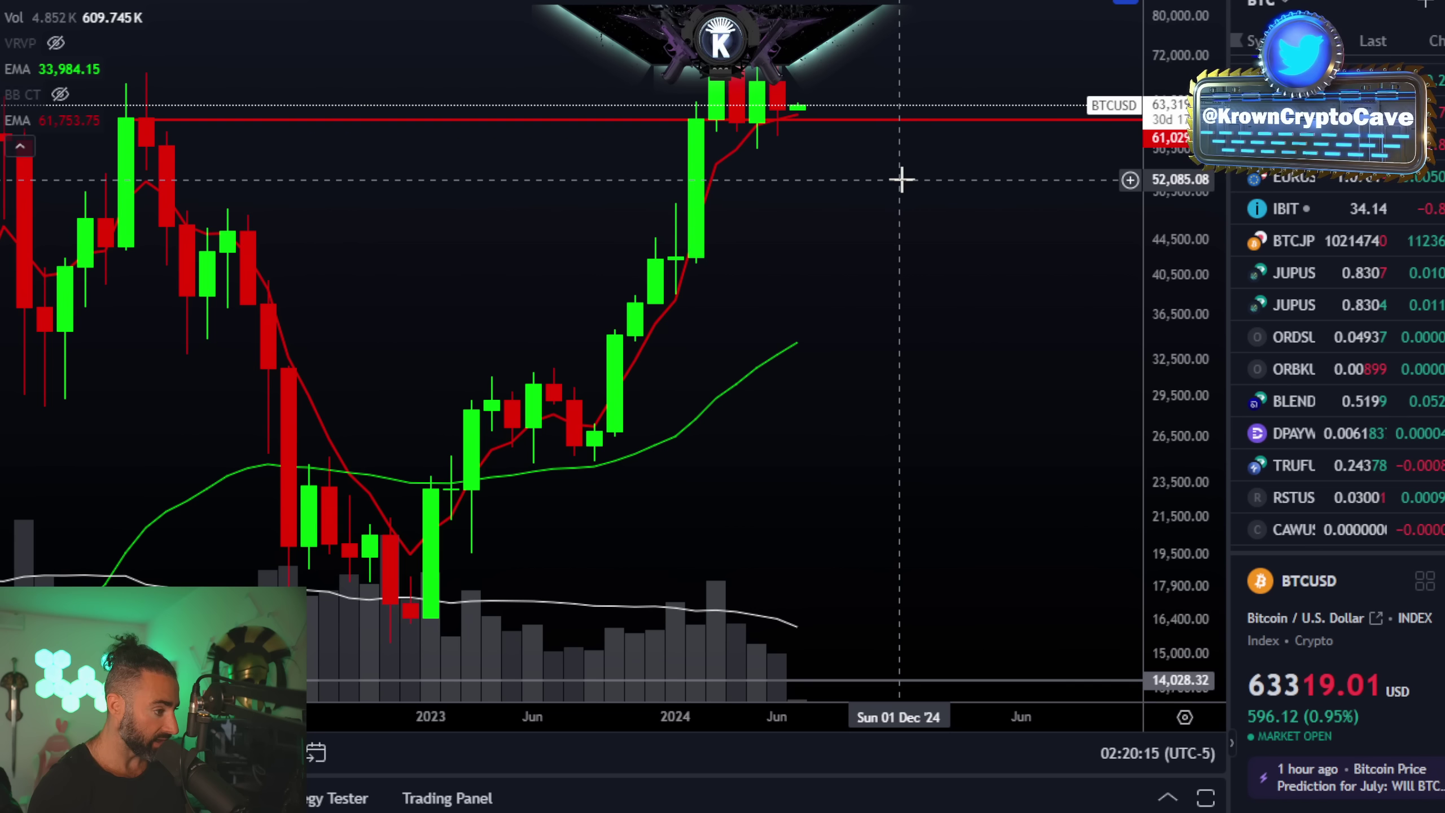
scroll(555, 307, down, 3)
scroll(482, 541, down, 3)
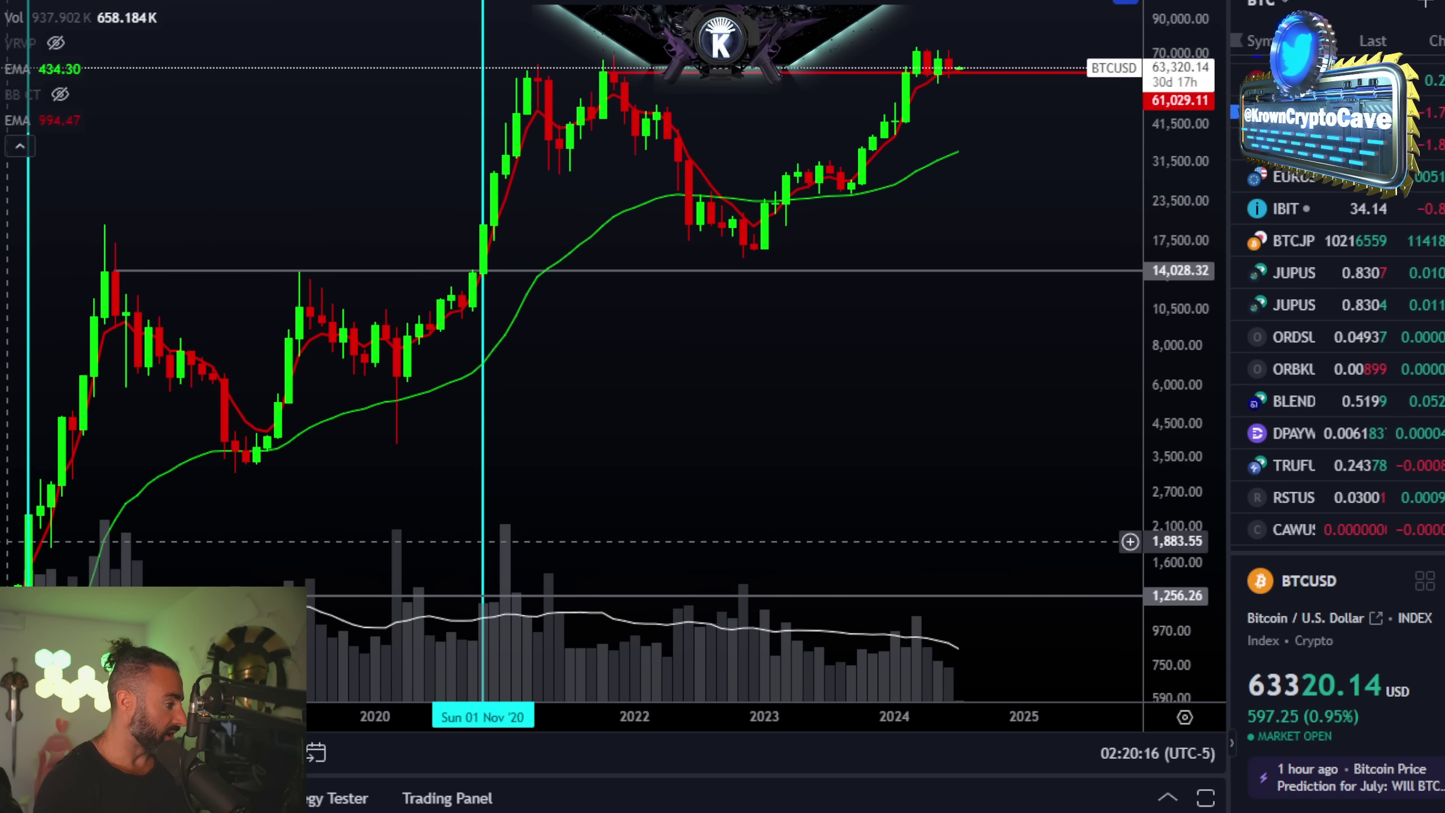
Step: Examine Bitcoin's earlier monthly cycles from the December 2017 peak back through the 2013 highs and return towards the recent candles
drag(284, 194, 593, 161)
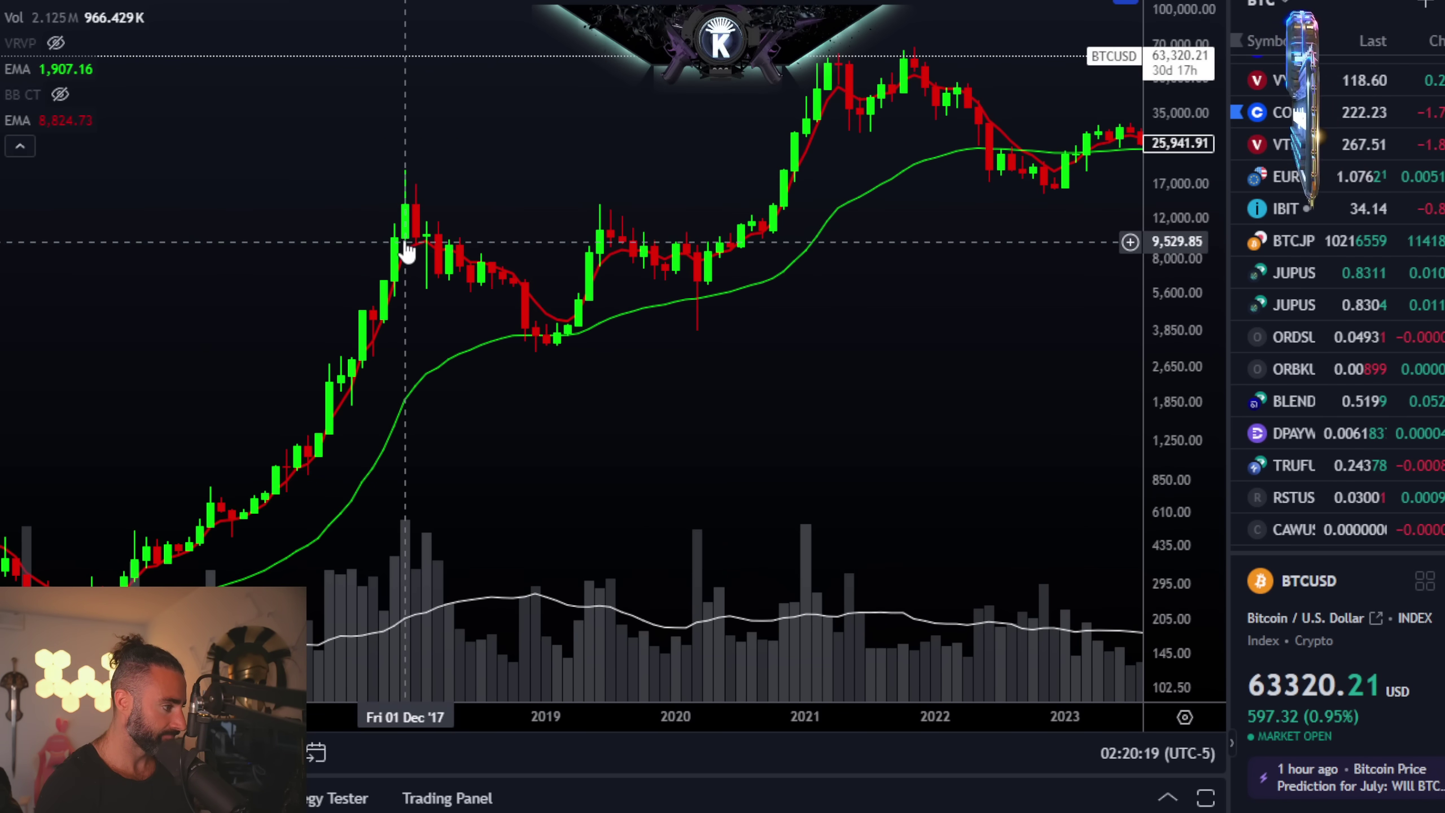
drag(316, 206, 622, 145)
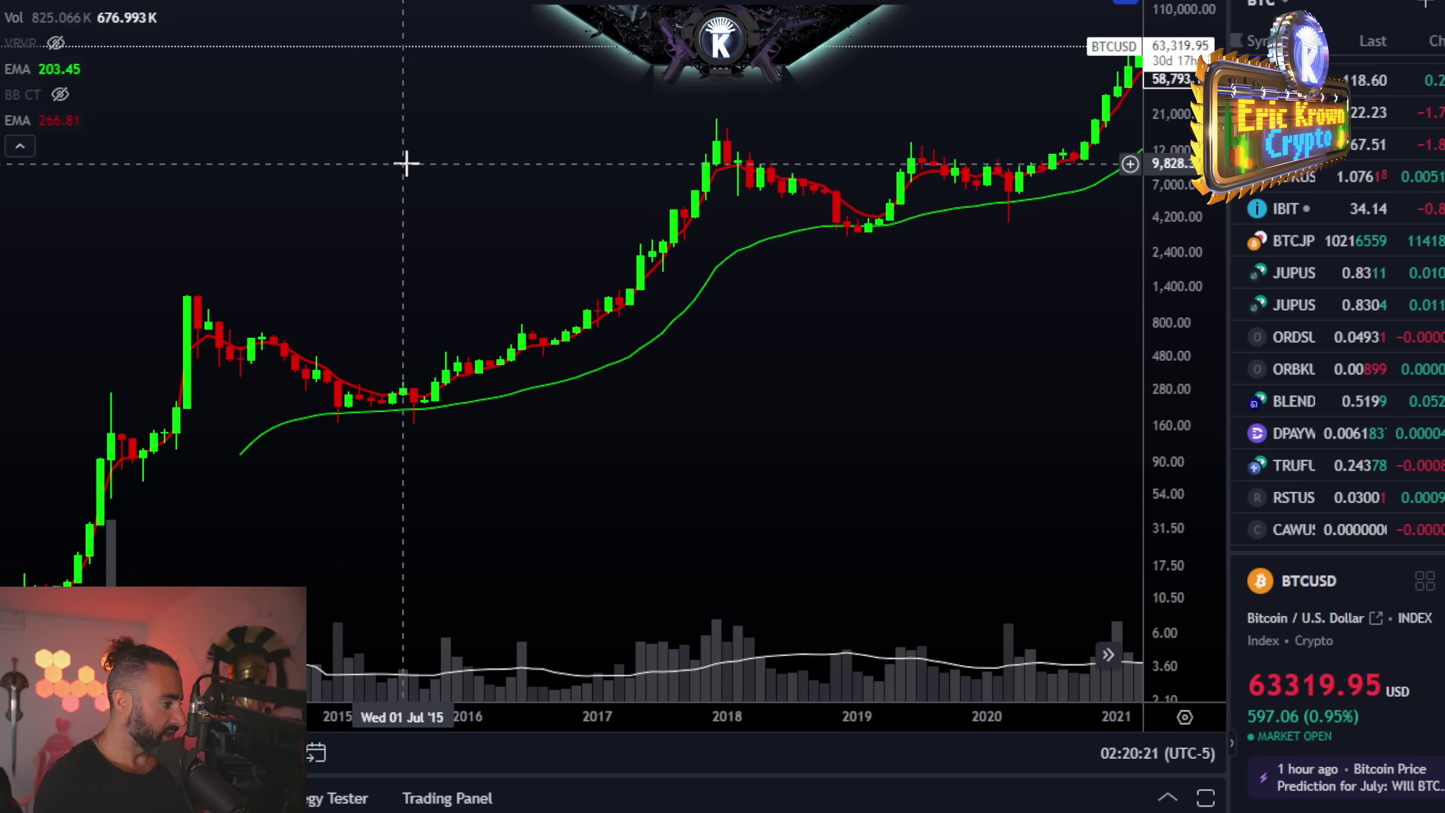
drag(338, 182, 493, 151)
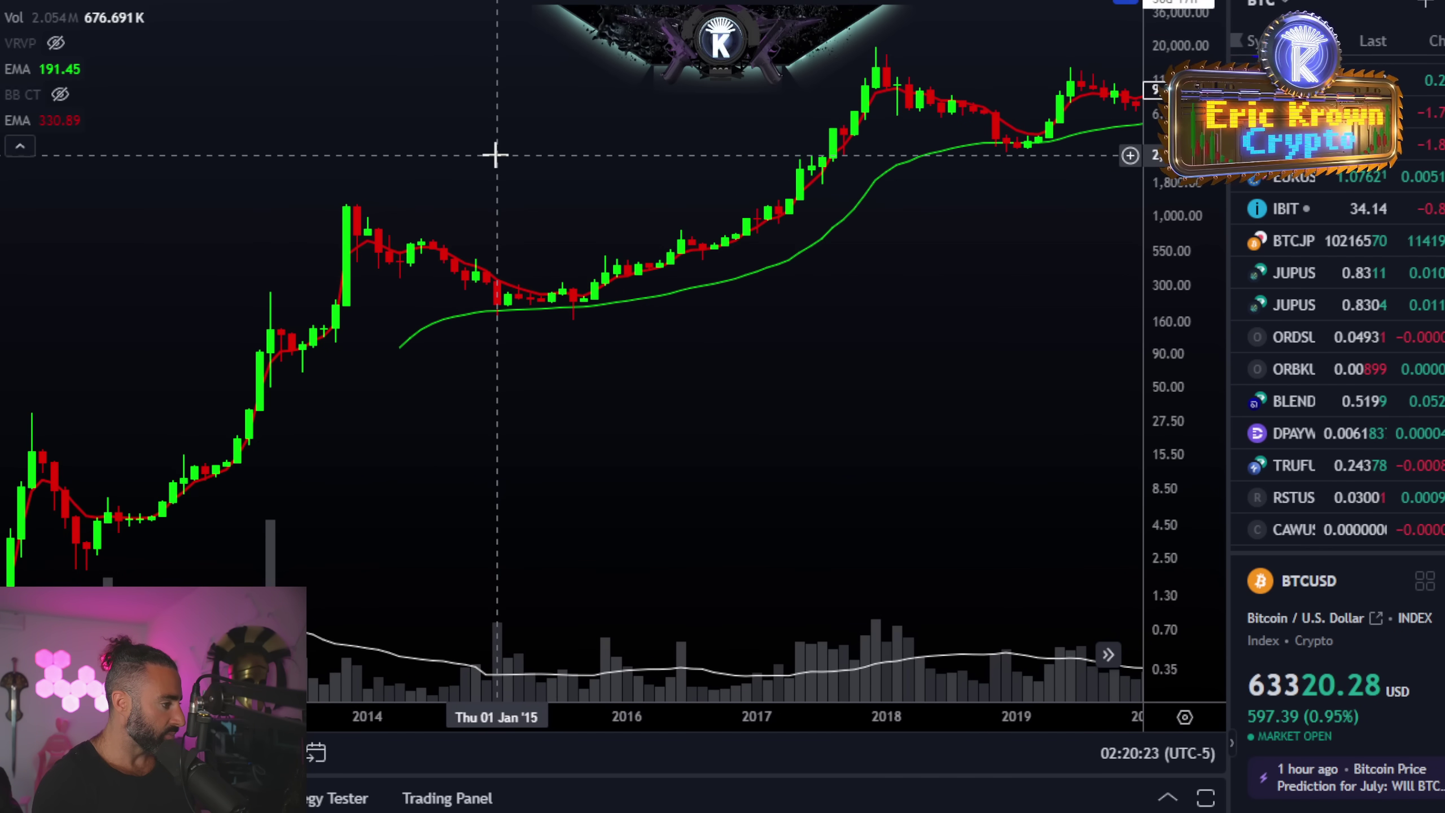
scroll(606, 226, down, 3)
drag(763, 320, 509, 367)
scroll(822, 387, up, 3)
drag(1019, 336, 363, 357)
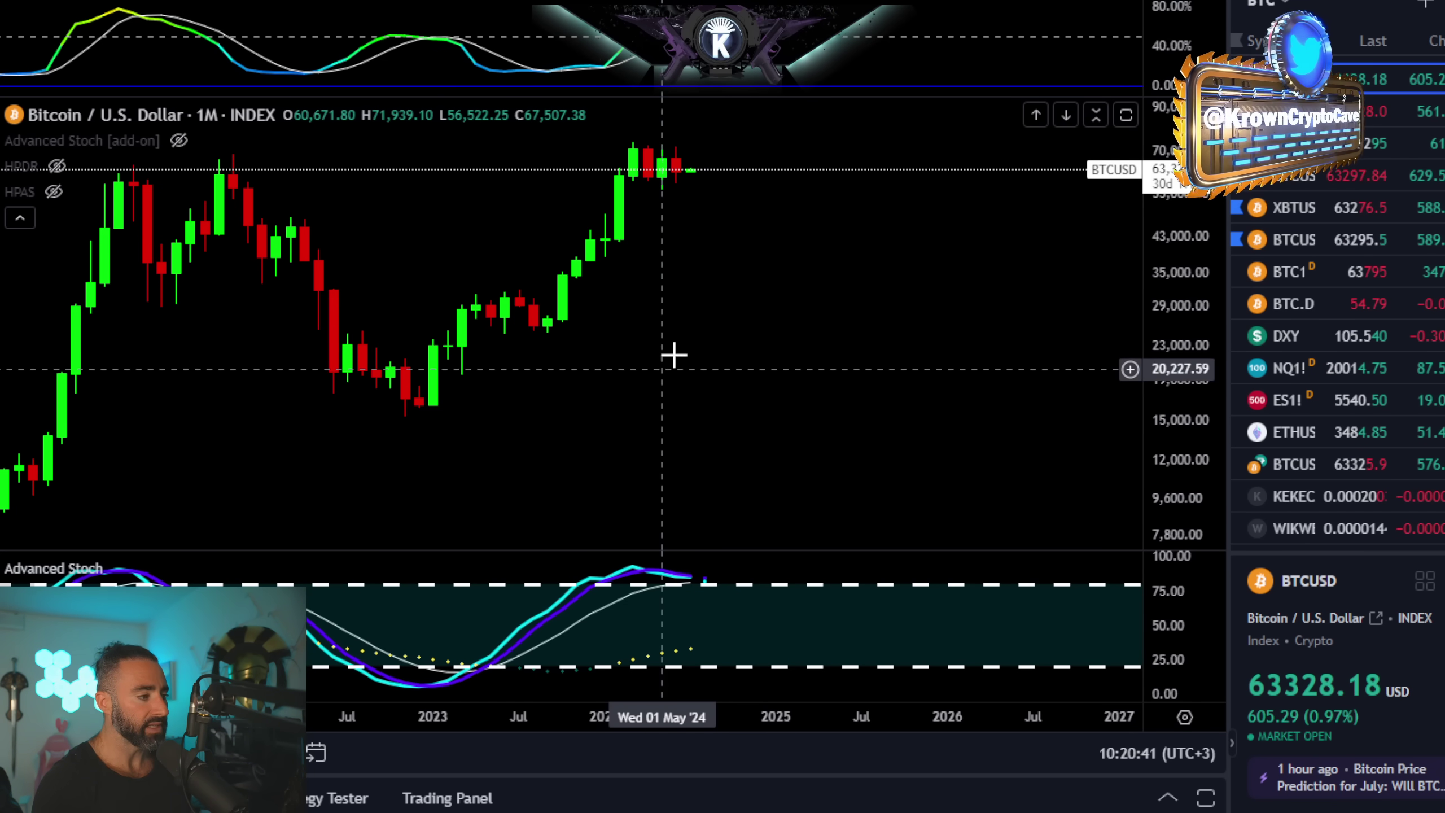
Step: Compare the 2024 Advanced Stoch peak with the 2021 and 2017 peaks in the maximized pane, and restore the price layout
double_click(710, 613)
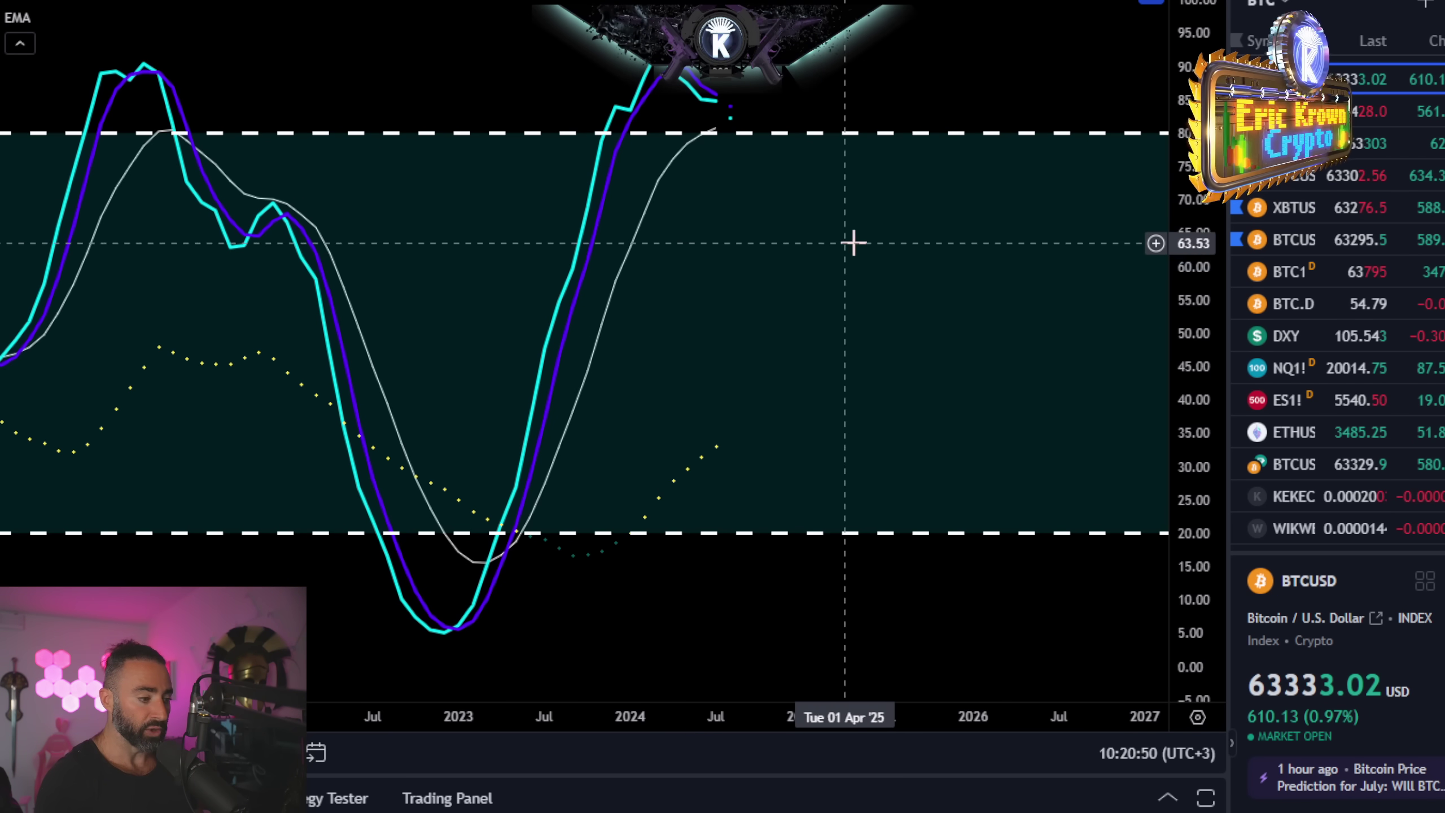
drag(852, 242, 643, 252)
scroll(784, 284, down, 3)
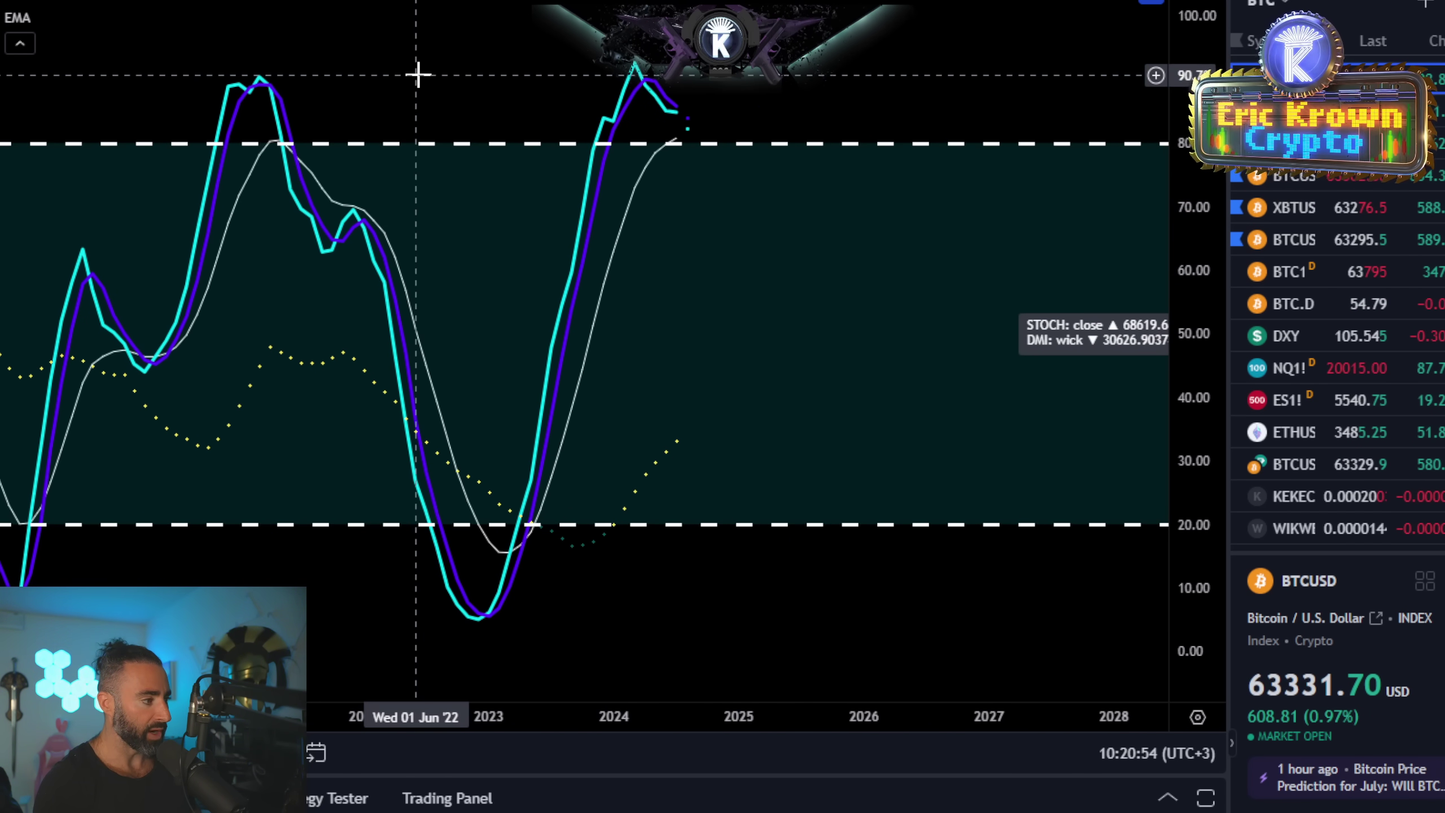
drag(415, 75, 886, 88)
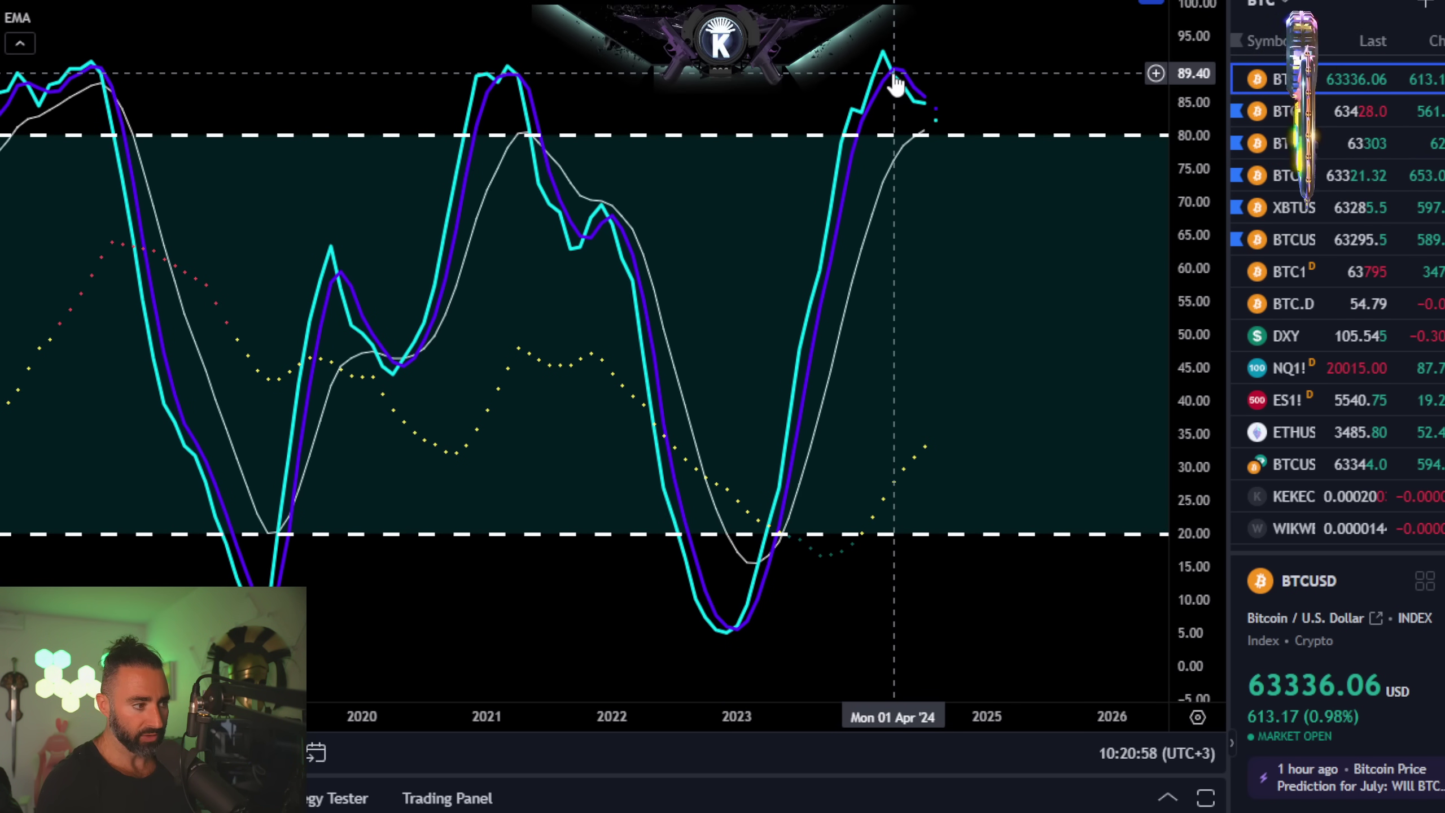
scroll(592, 142, left, 5)
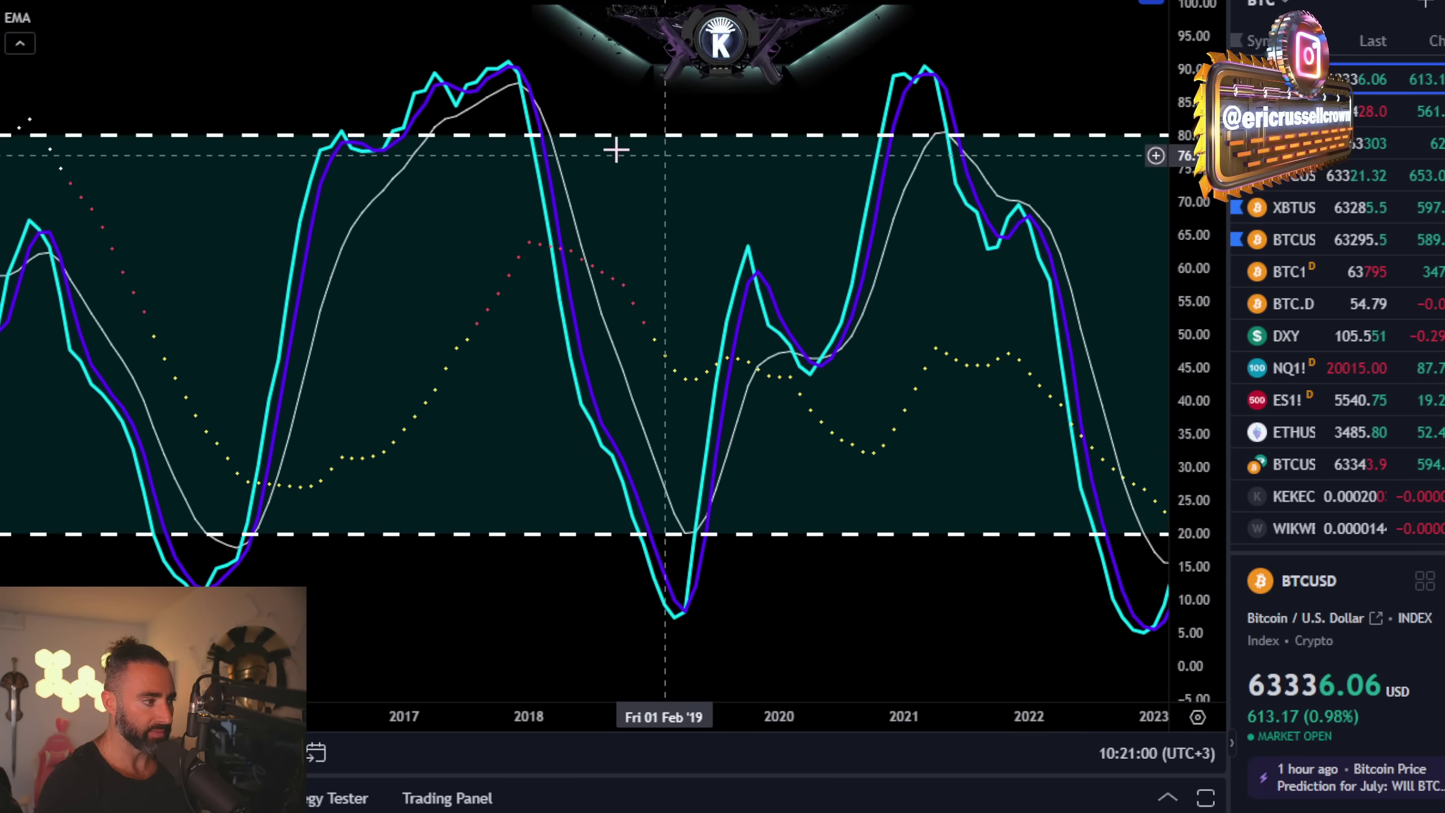
double_click(442, 49)
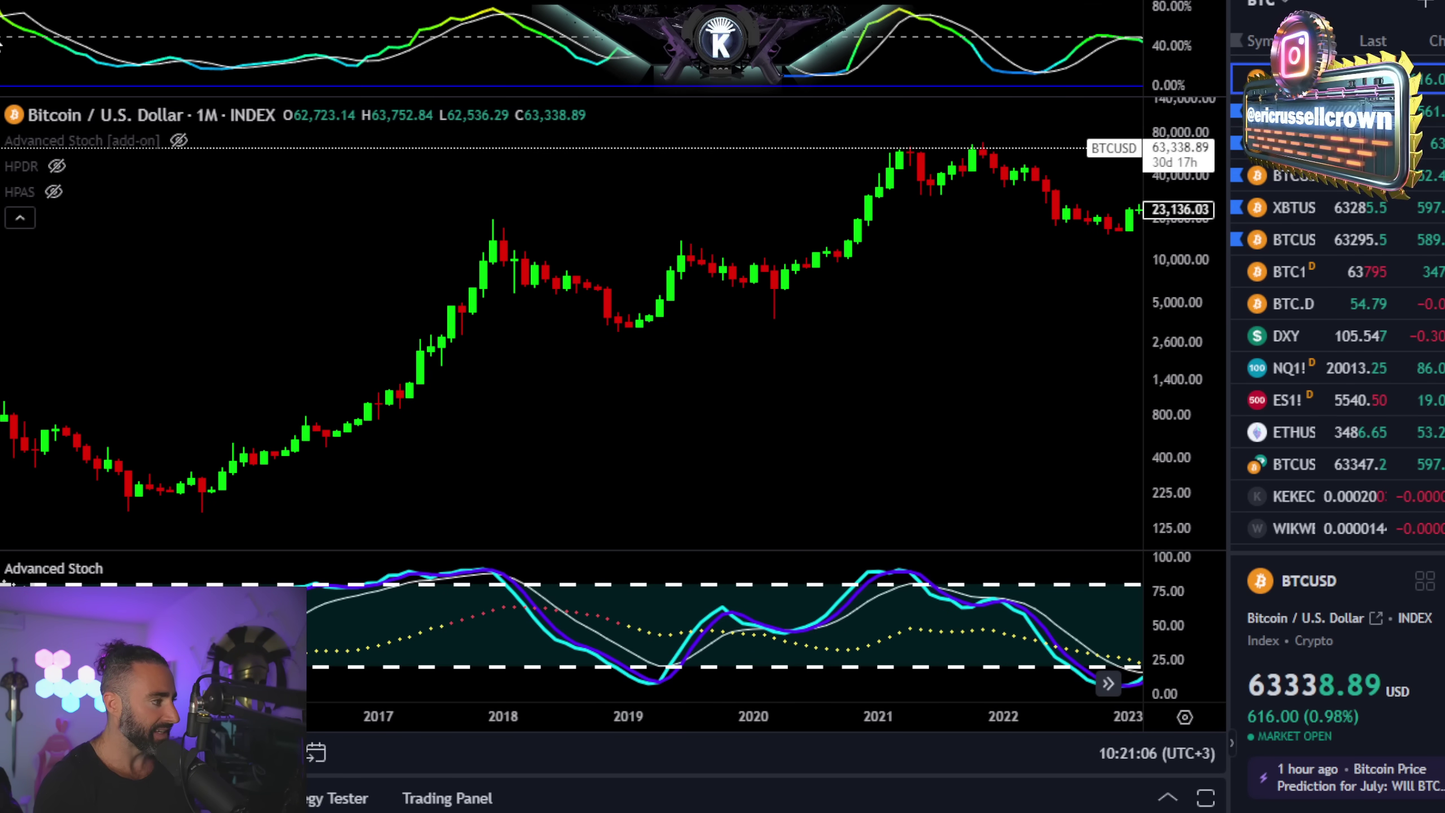
Step: Place a vertical line at the May 2017 candle and compare it with the lines at April 2013 and February 2021
click(55, 341)
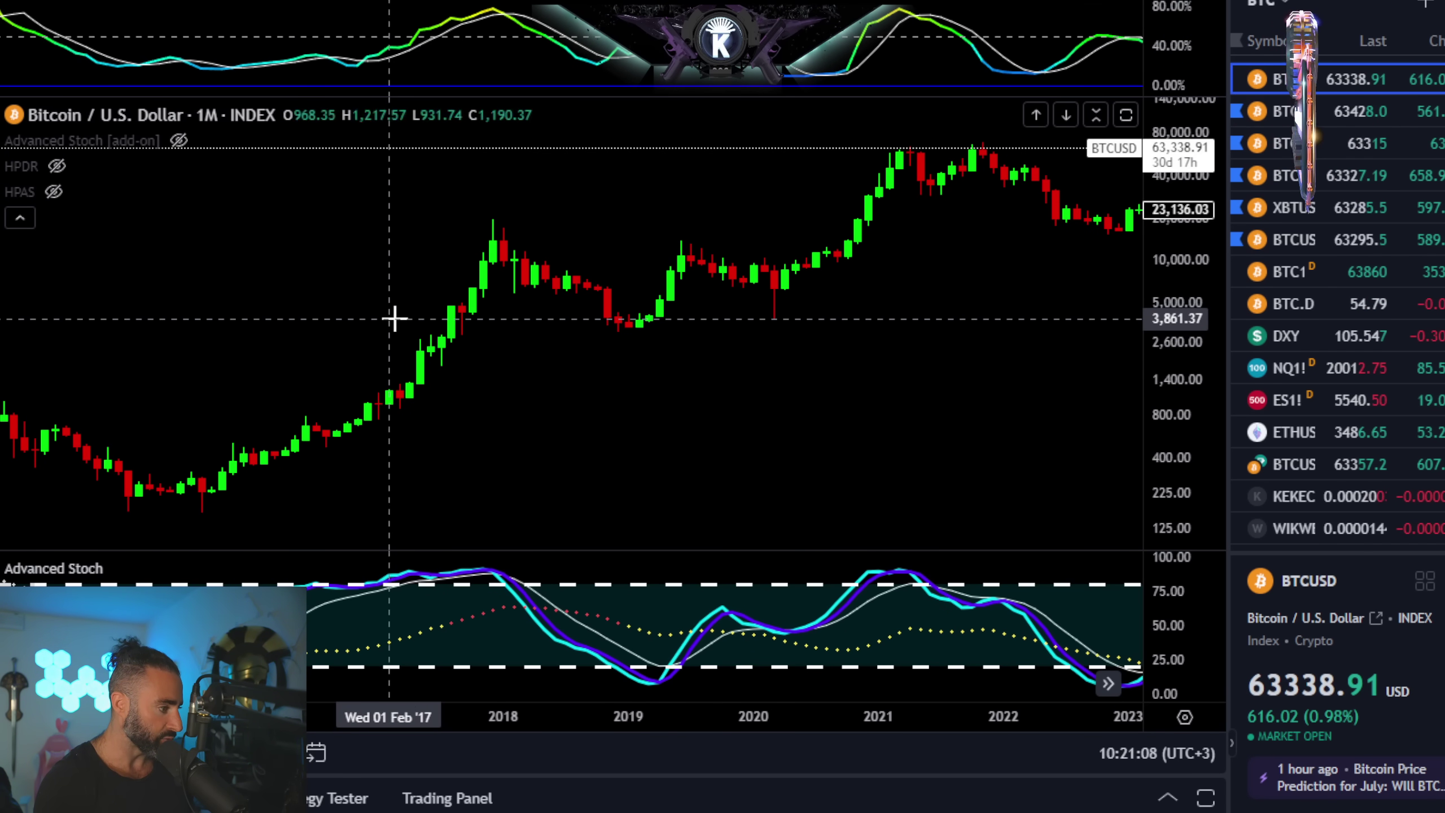
click(419, 316)
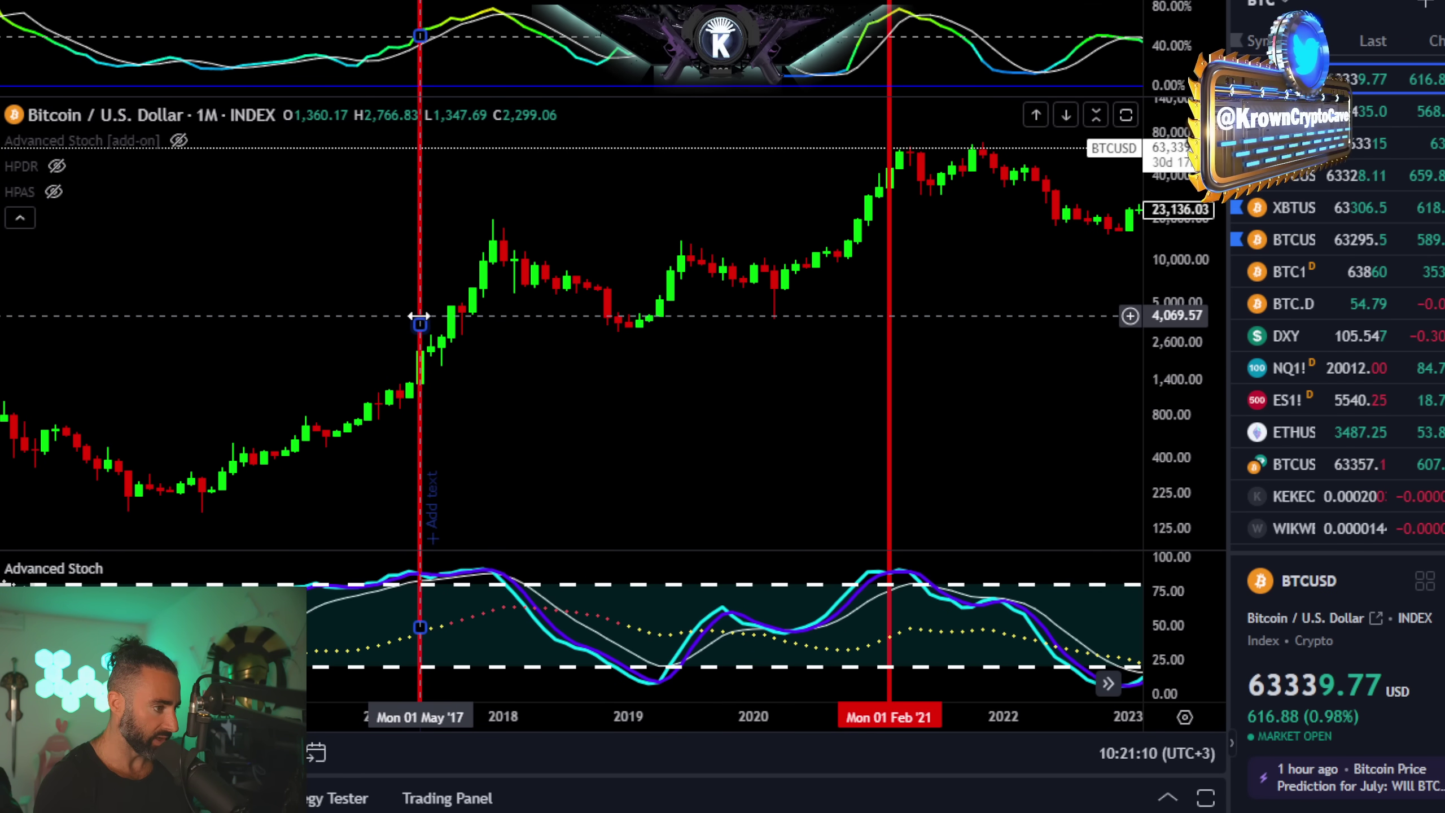
scroll(900, 329, down, 5)
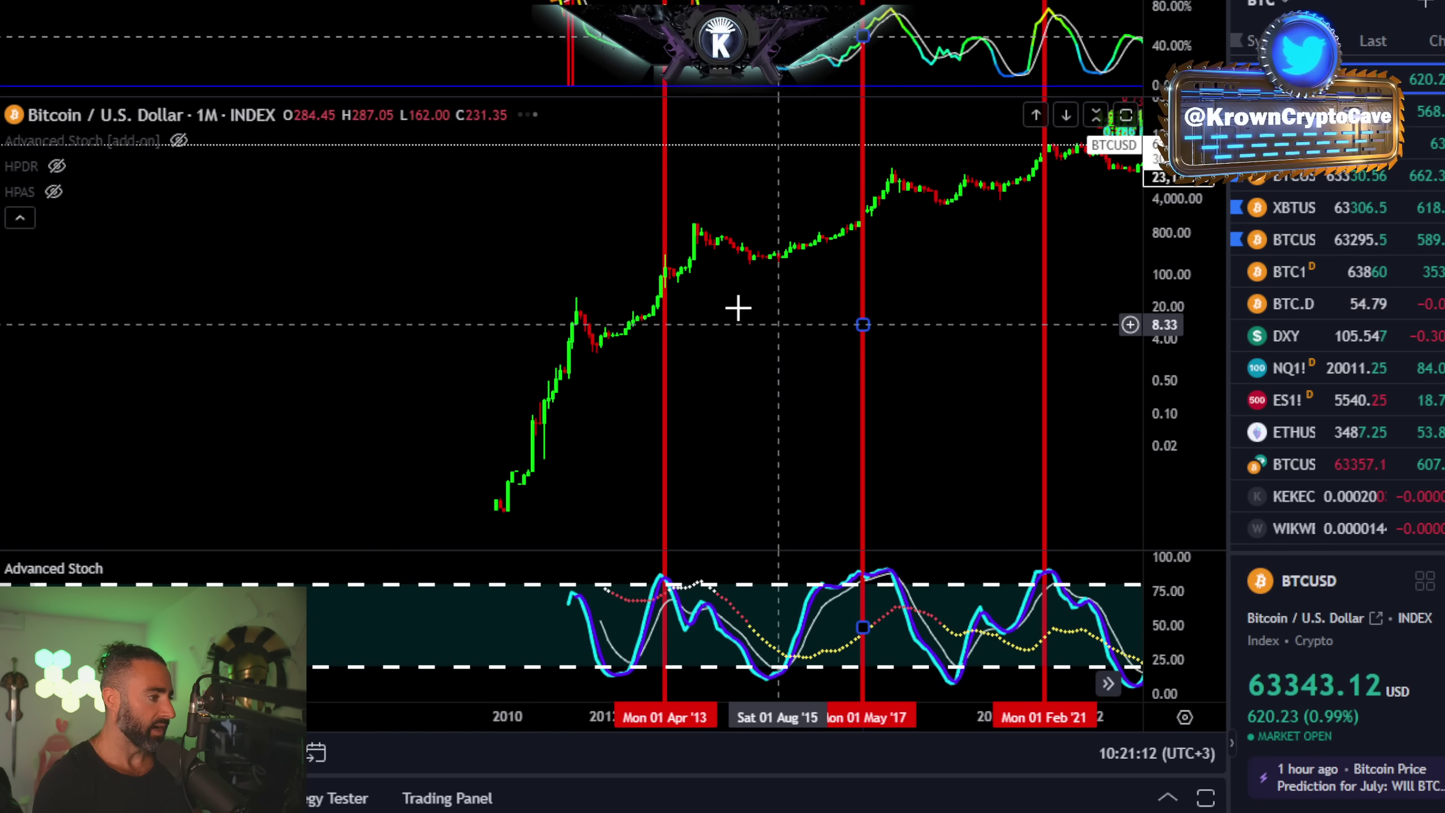
scroll(737, 308, up, 3)
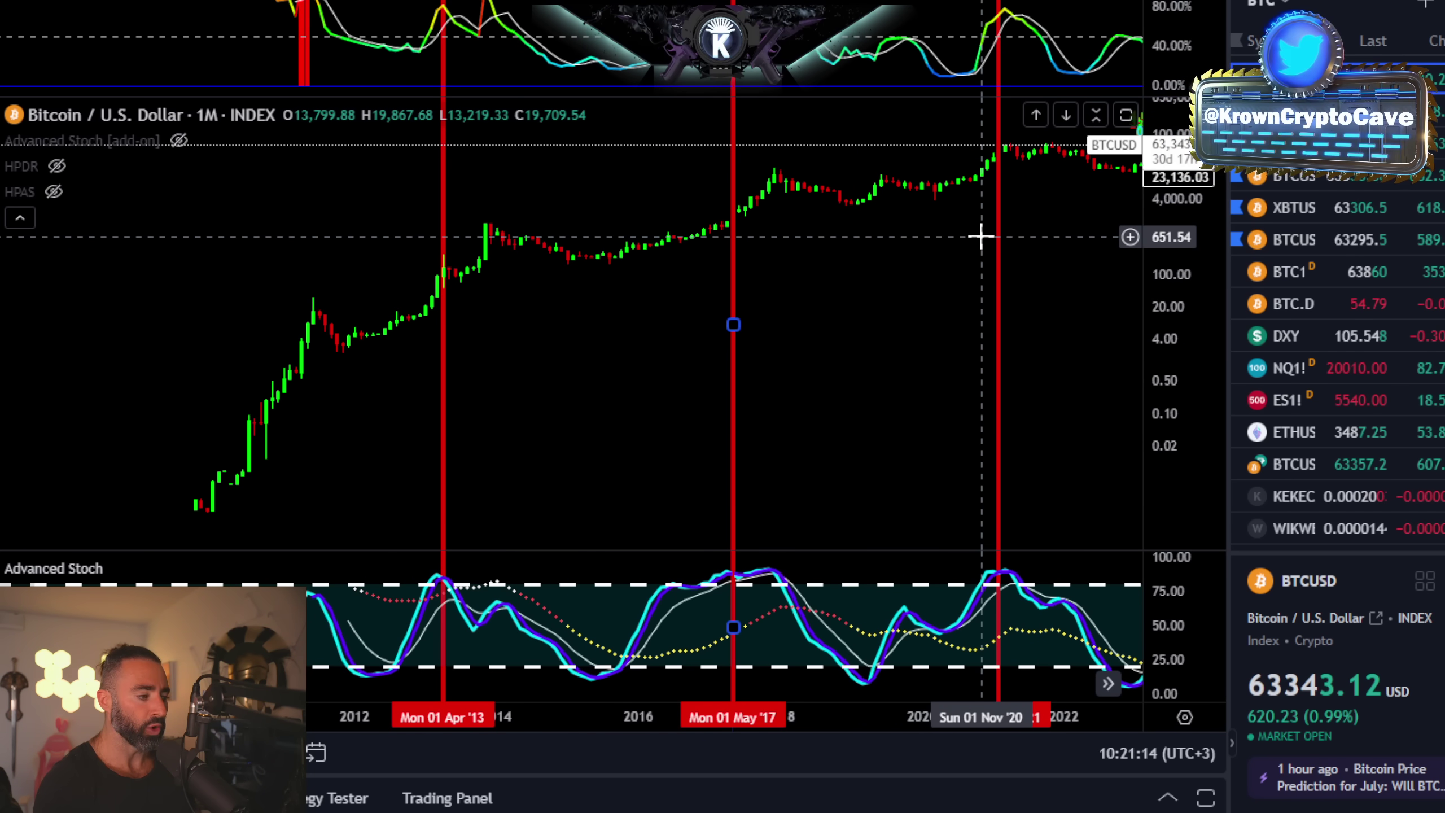
drag(875, 258, 794, 253)
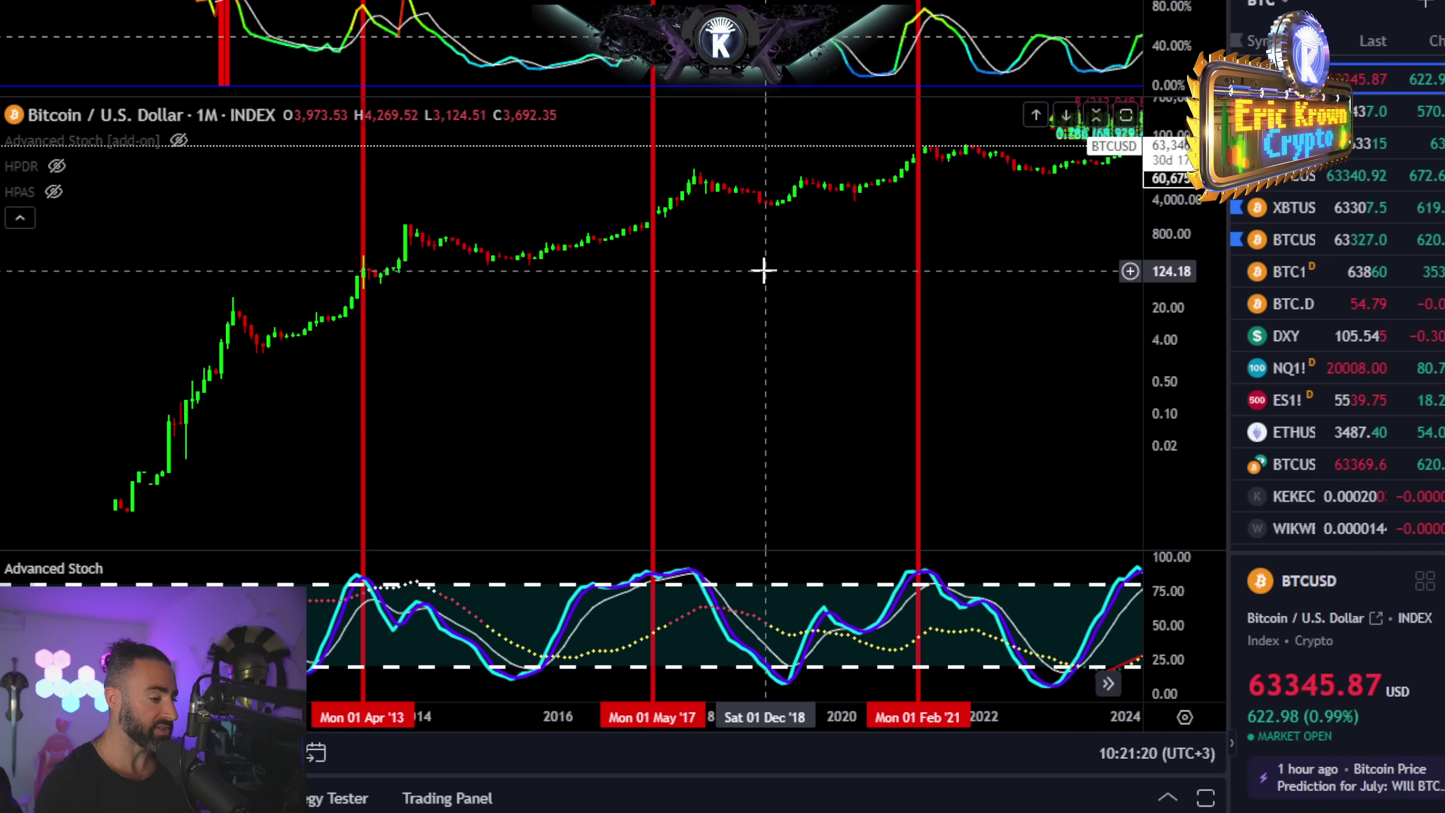
Step: Inspect the Advanced Stoch peaks at the three vertical lines in the maximized pane and return to the 2021 to 2024 price candles
double_click(832, 565)
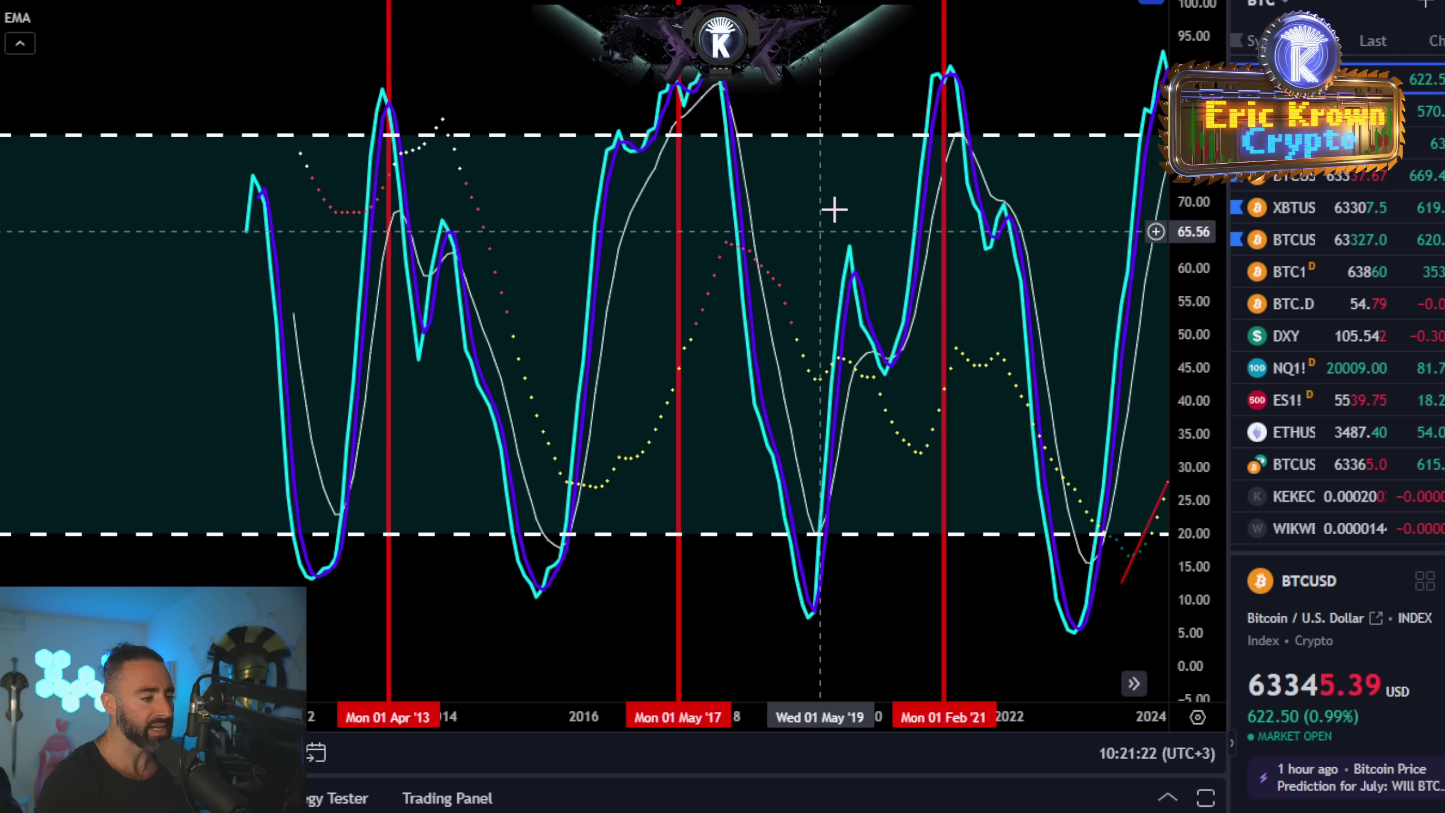
double_click(989, 51)
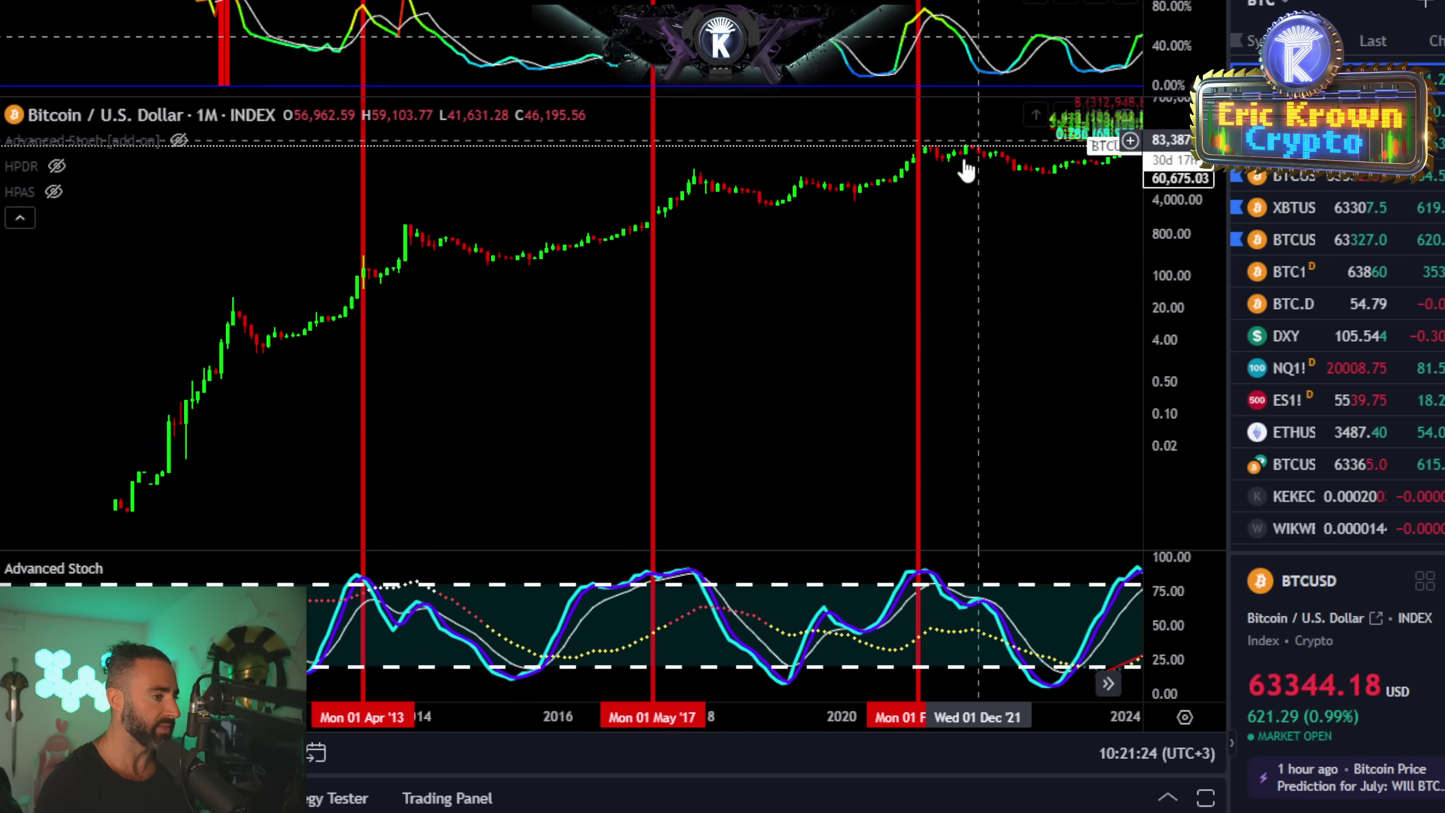
scroll(953, 380, up, 3)
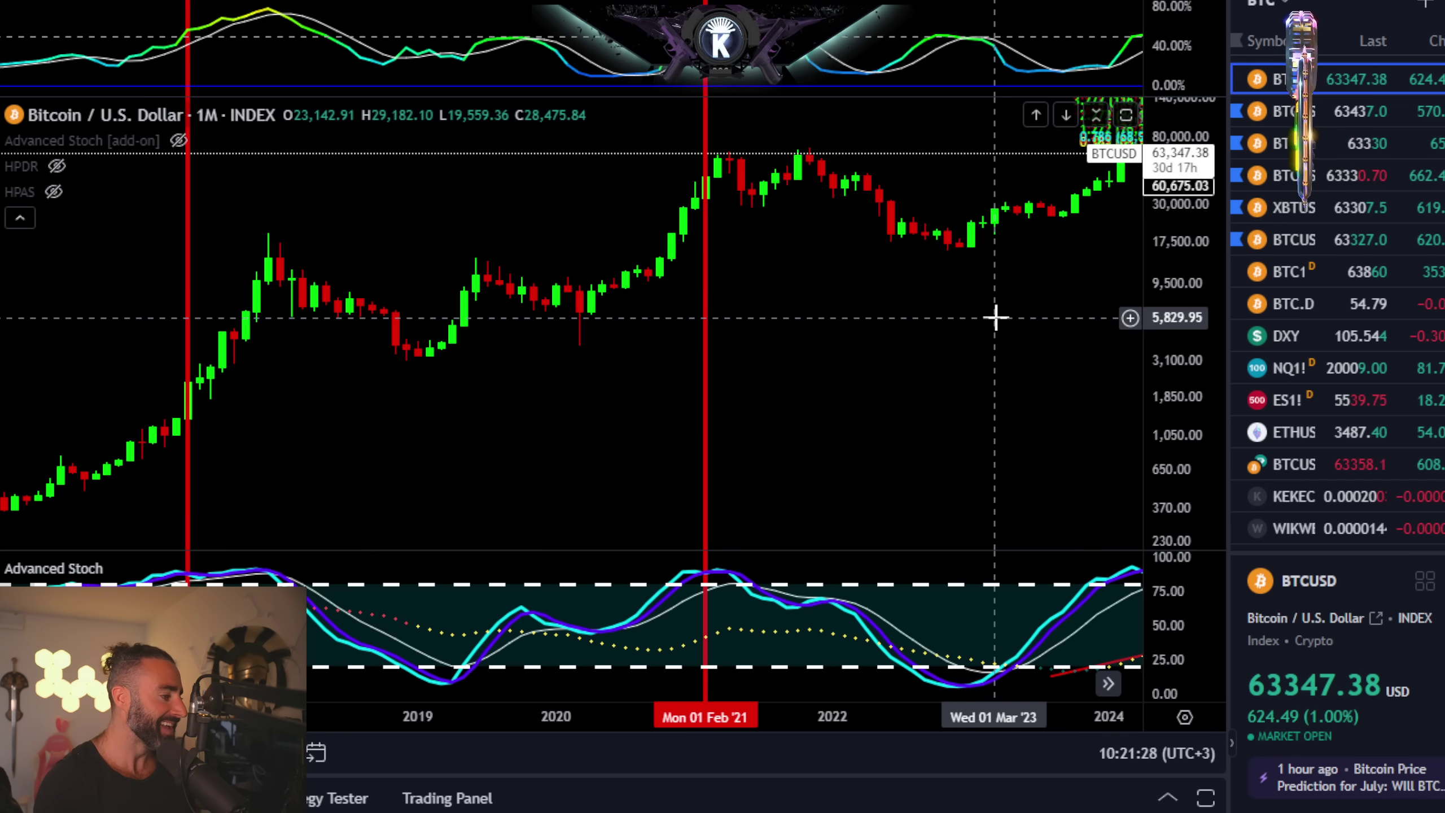
scroll(677, 300, up, 5)
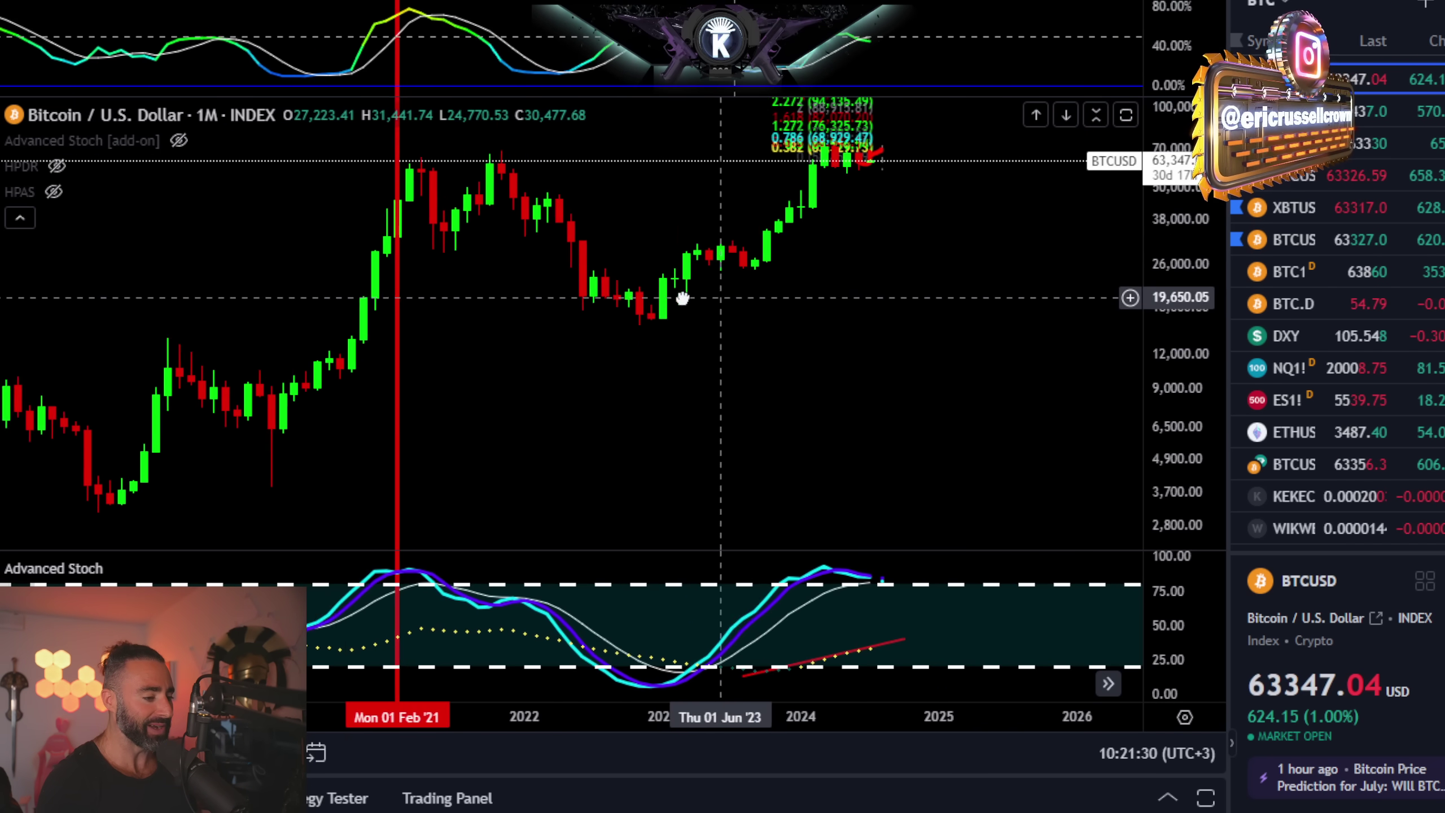
Step: Inspect the 2024 Advanced Stoch lines, the red trend line and the STOCH cross-up label in the maximized pane, and restore the layout
double_click(800, 597)
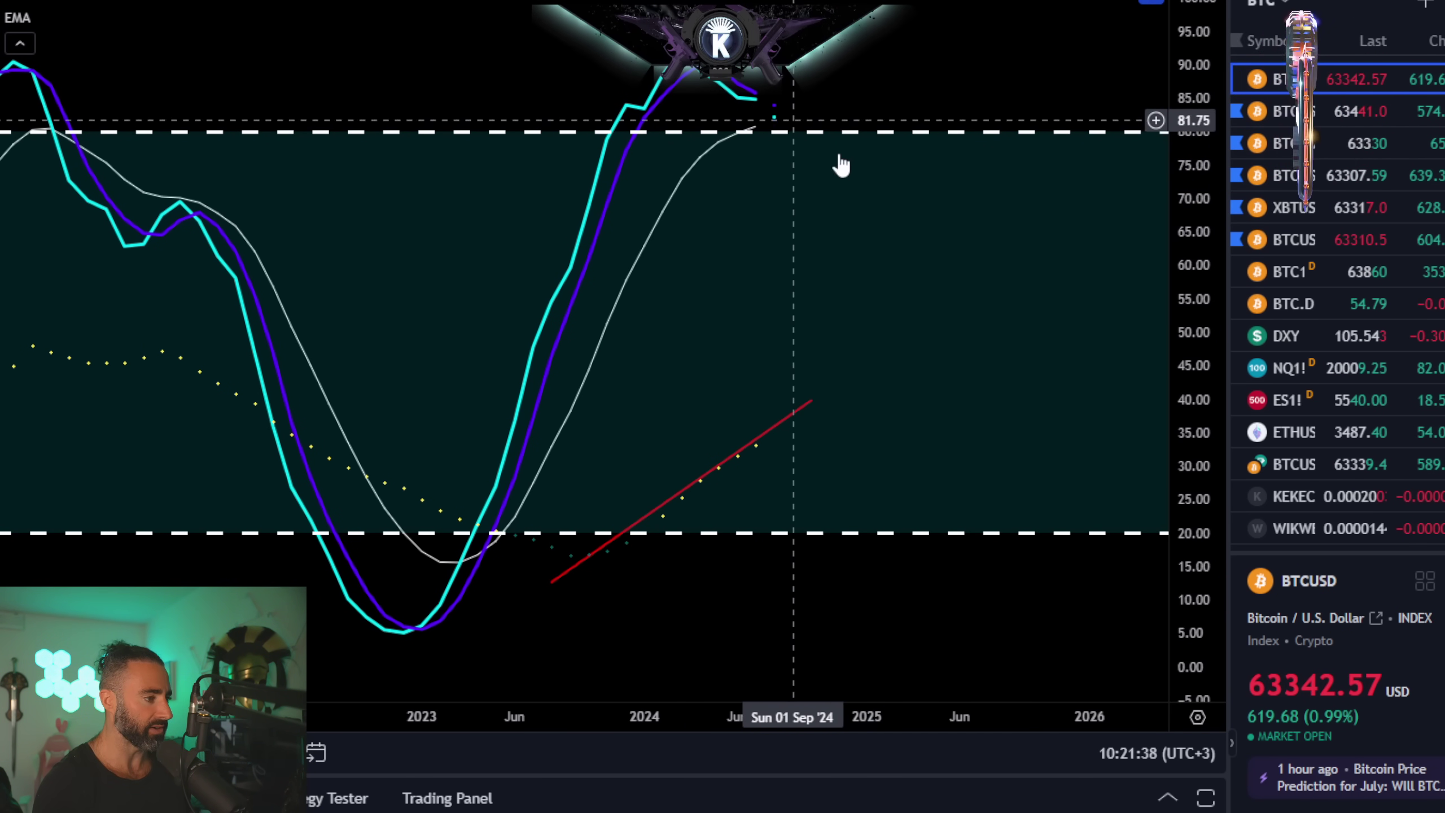
drag(918, 215, 735, 154)
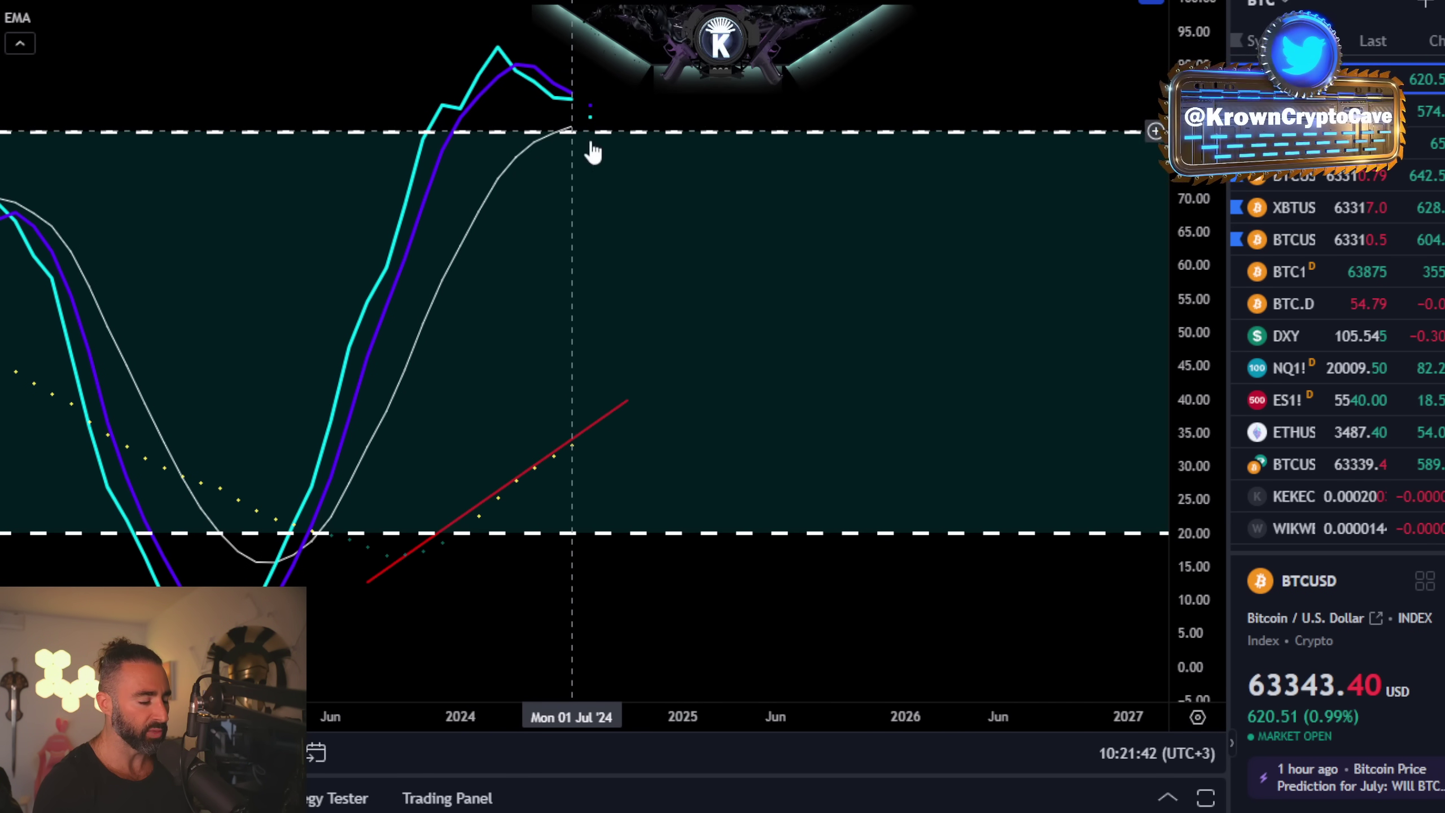
scroll(883, 403, down, 5)
drag(871, 299, 544, 294)
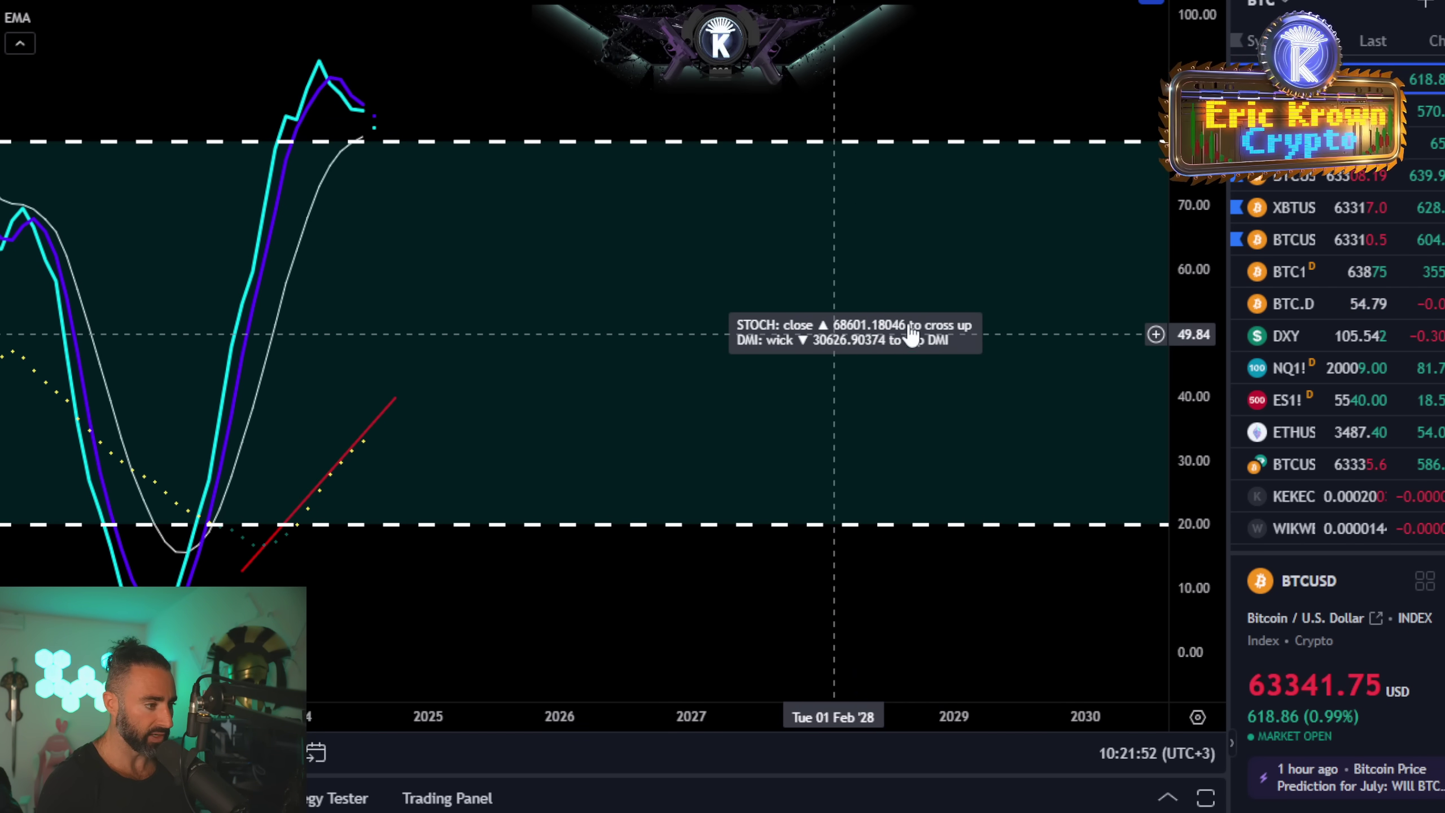
double_click(611, 247)
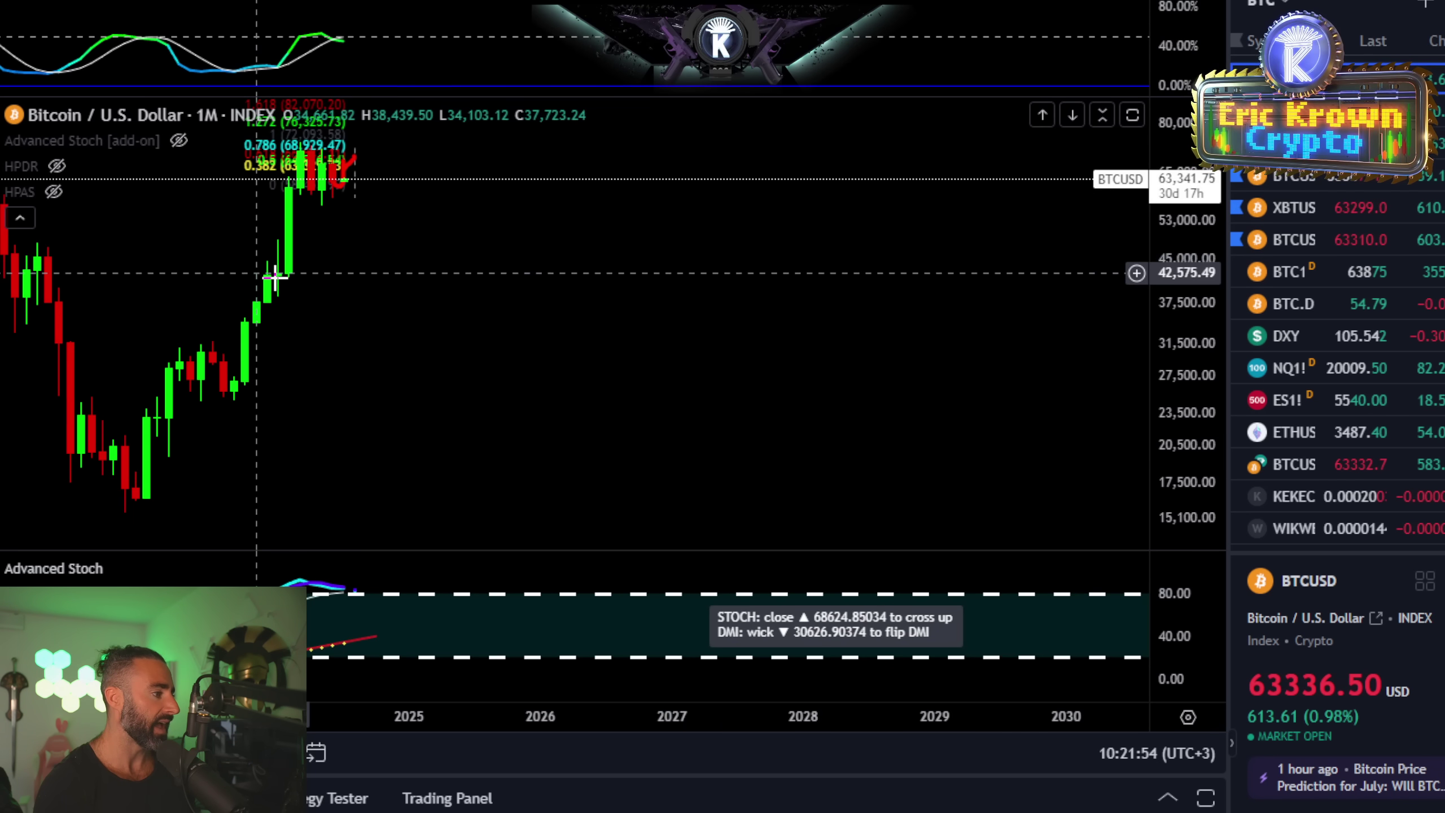
Step: Examine the latest 2024 monthly BTCUSD candles up close and against the 2021 highs above the Advanced Stoch pane
drag(611, 247, 882, 288)
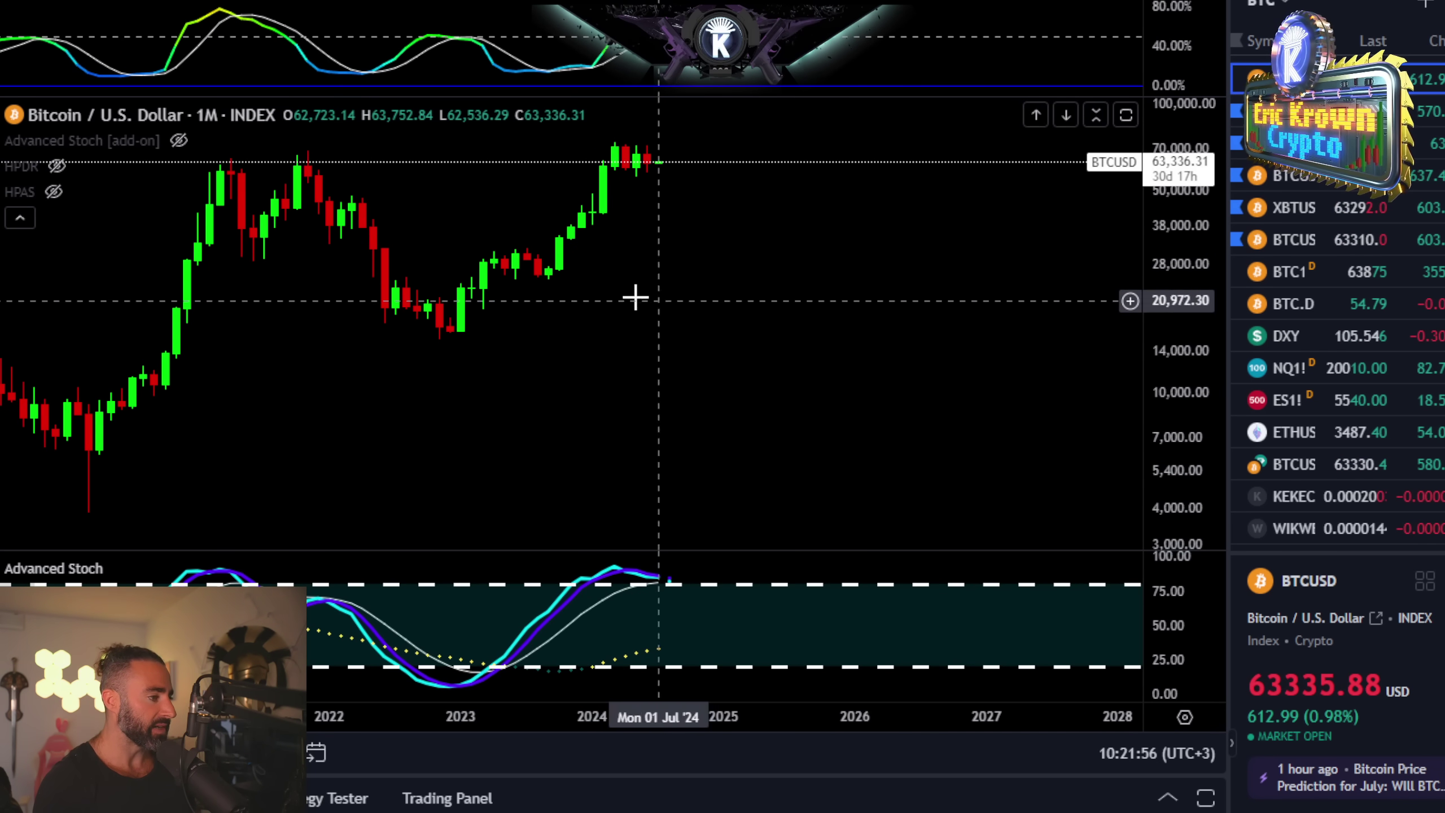
scroll(809, 281, up, 6)
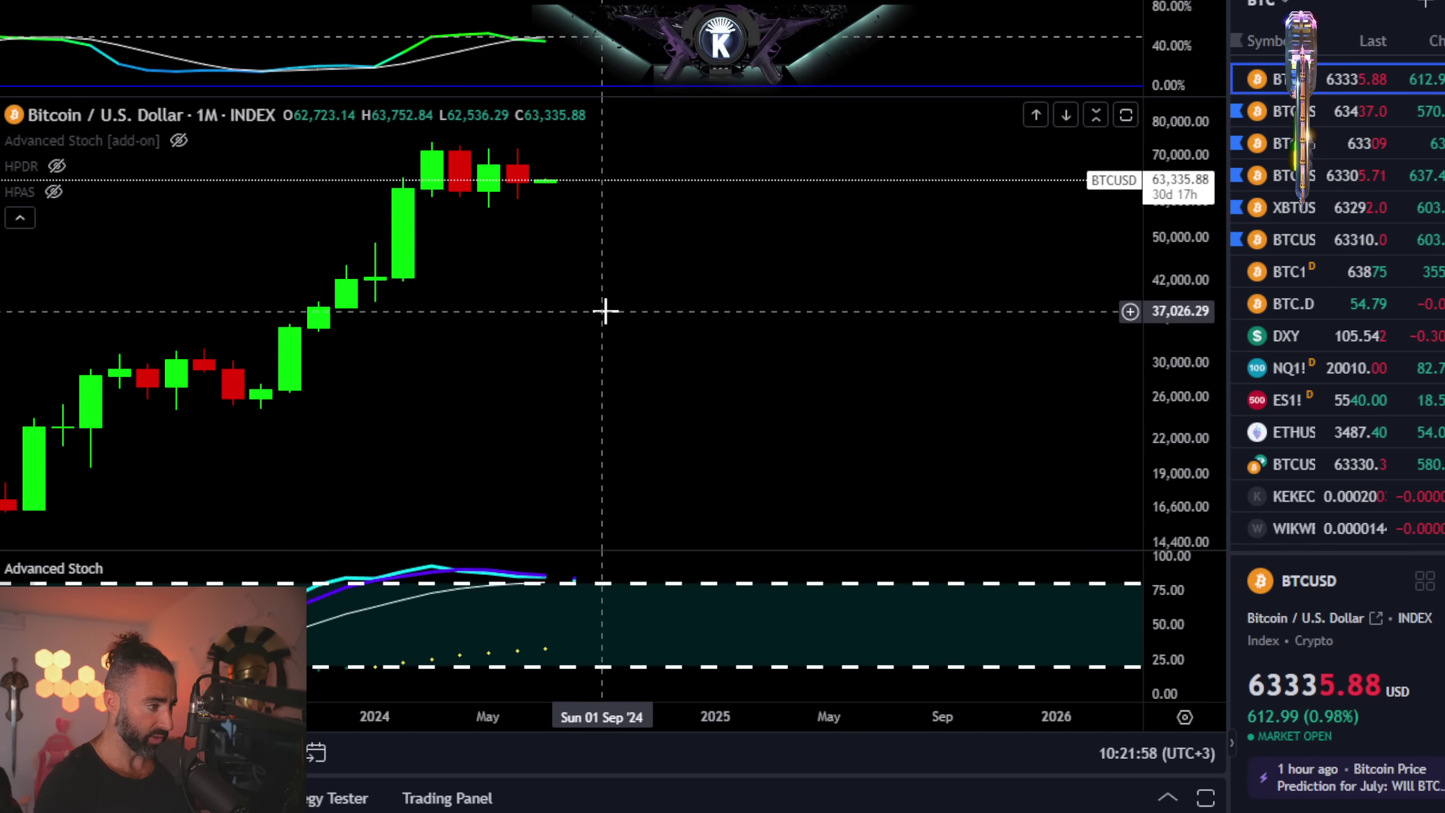
drag(591, 311, 672, 317)
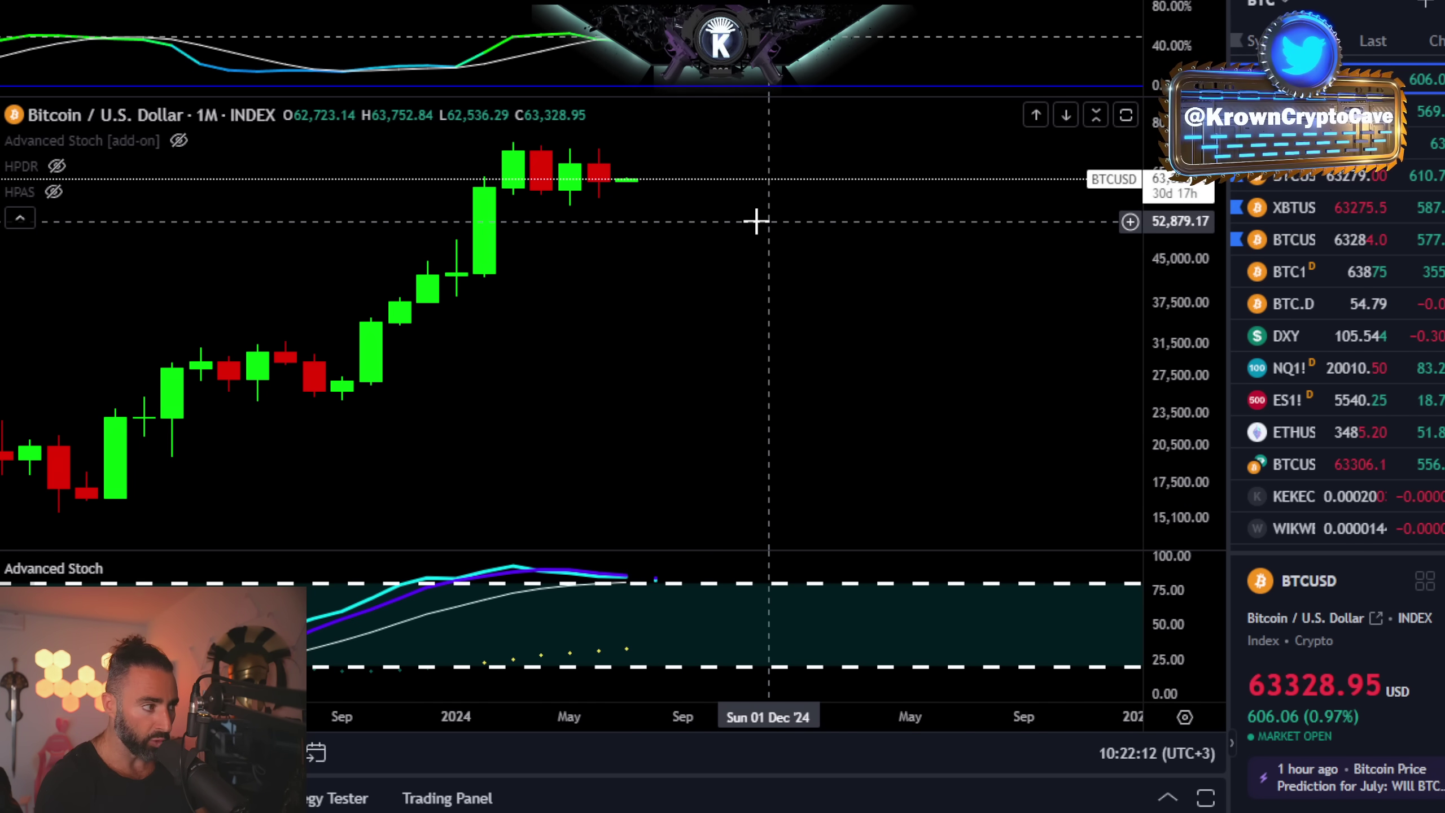
scroll(762, 314, down, 3)
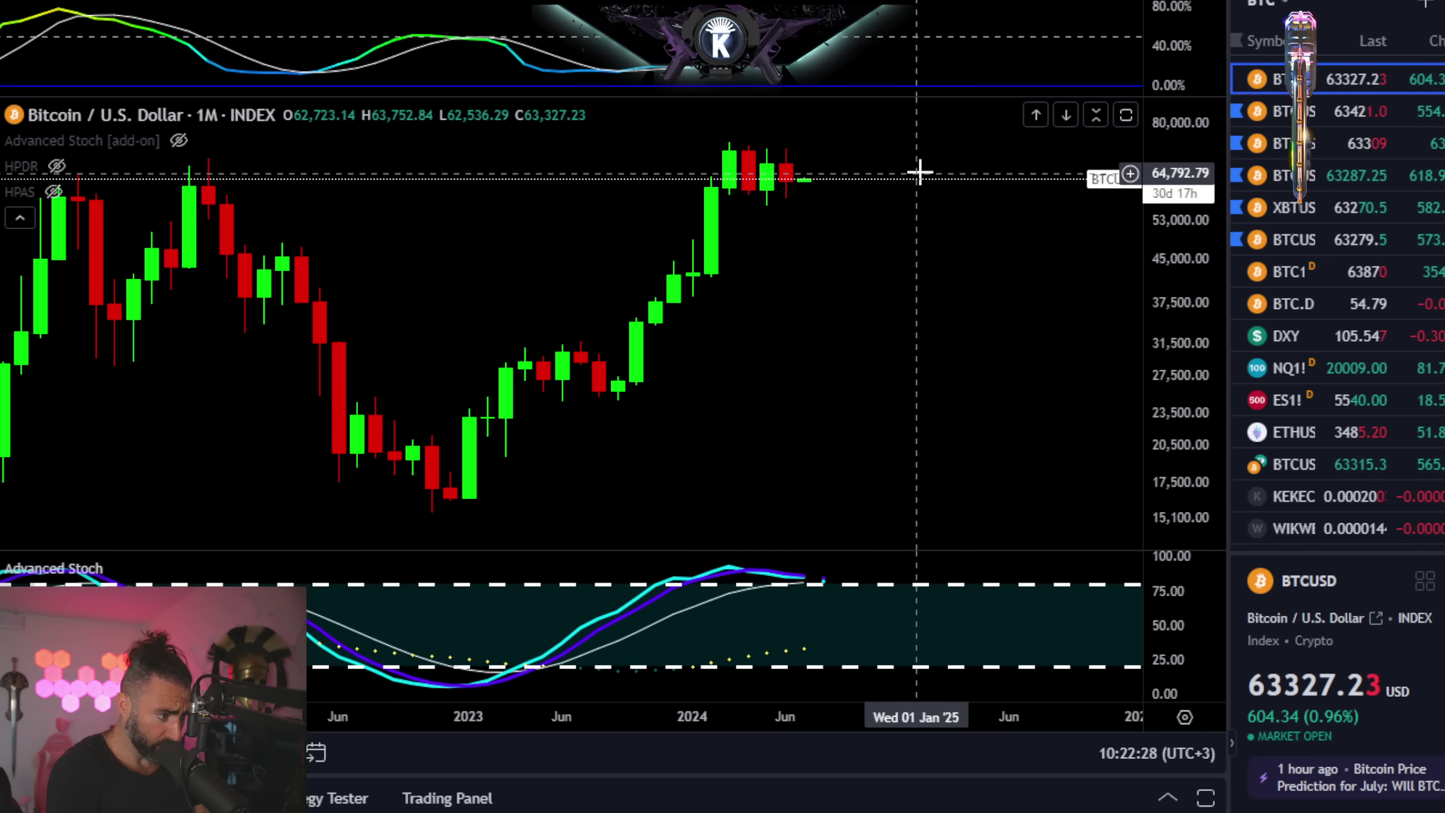
drag(1175, 265, 1175, 251)
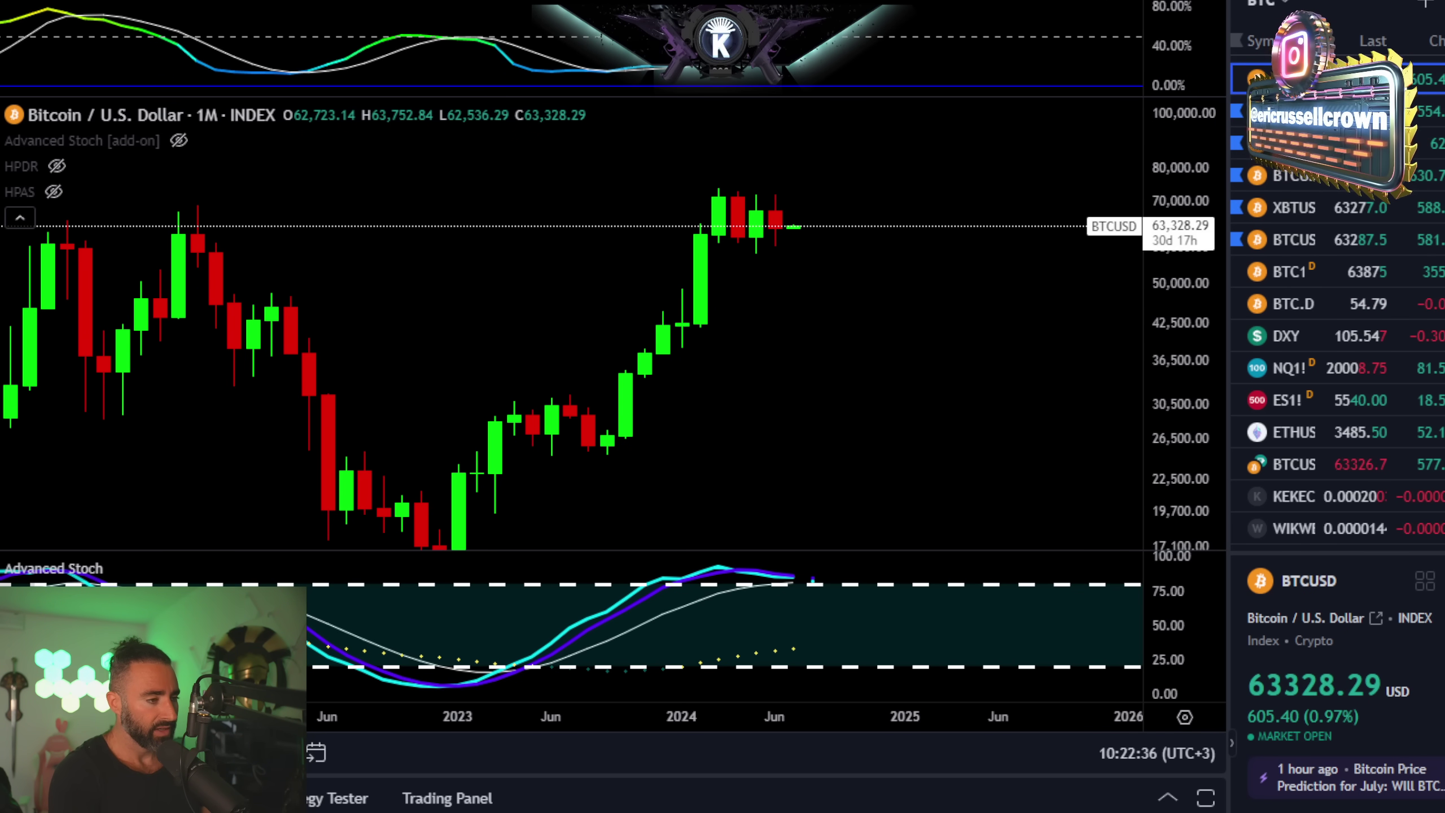
Step: Switch to the HPDR Bands chart and examine the 2024 candles within the 38.2% band, briefly rechecking the Advanced Stoch chart
key(ctrl+Tab)
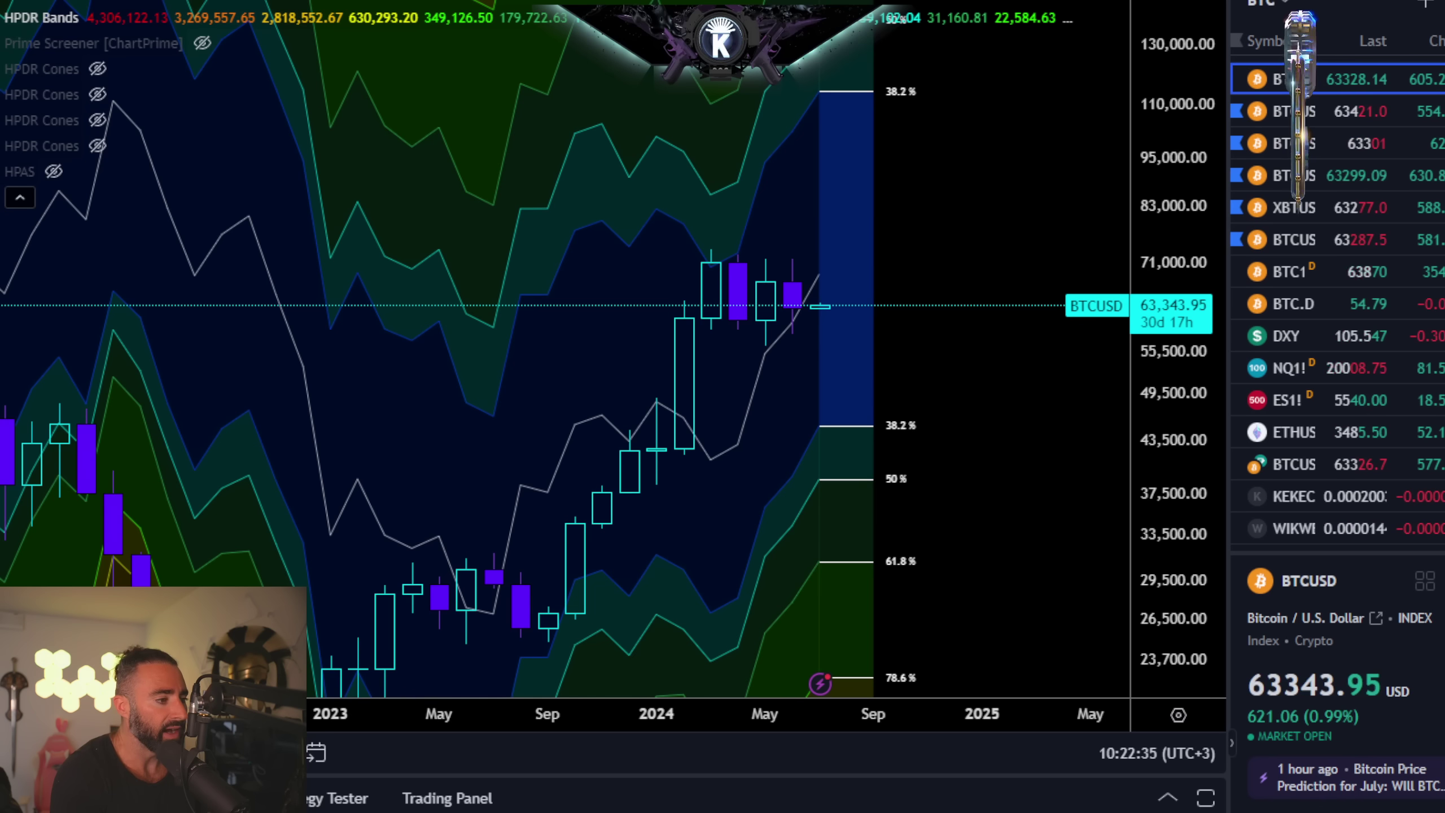
drag(1156, 137, 1156, 171)
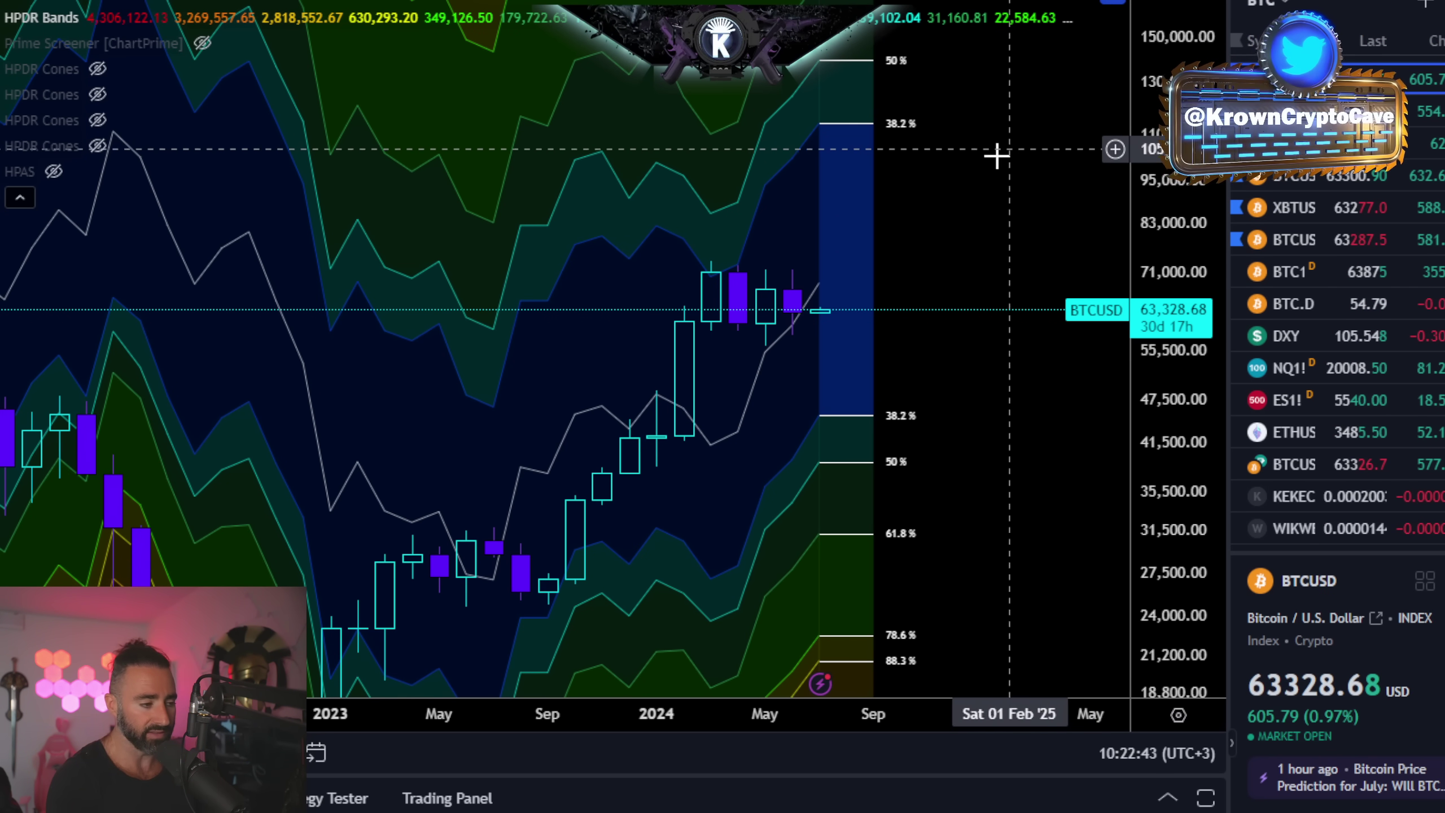
drag(954, 201, 981, 98)
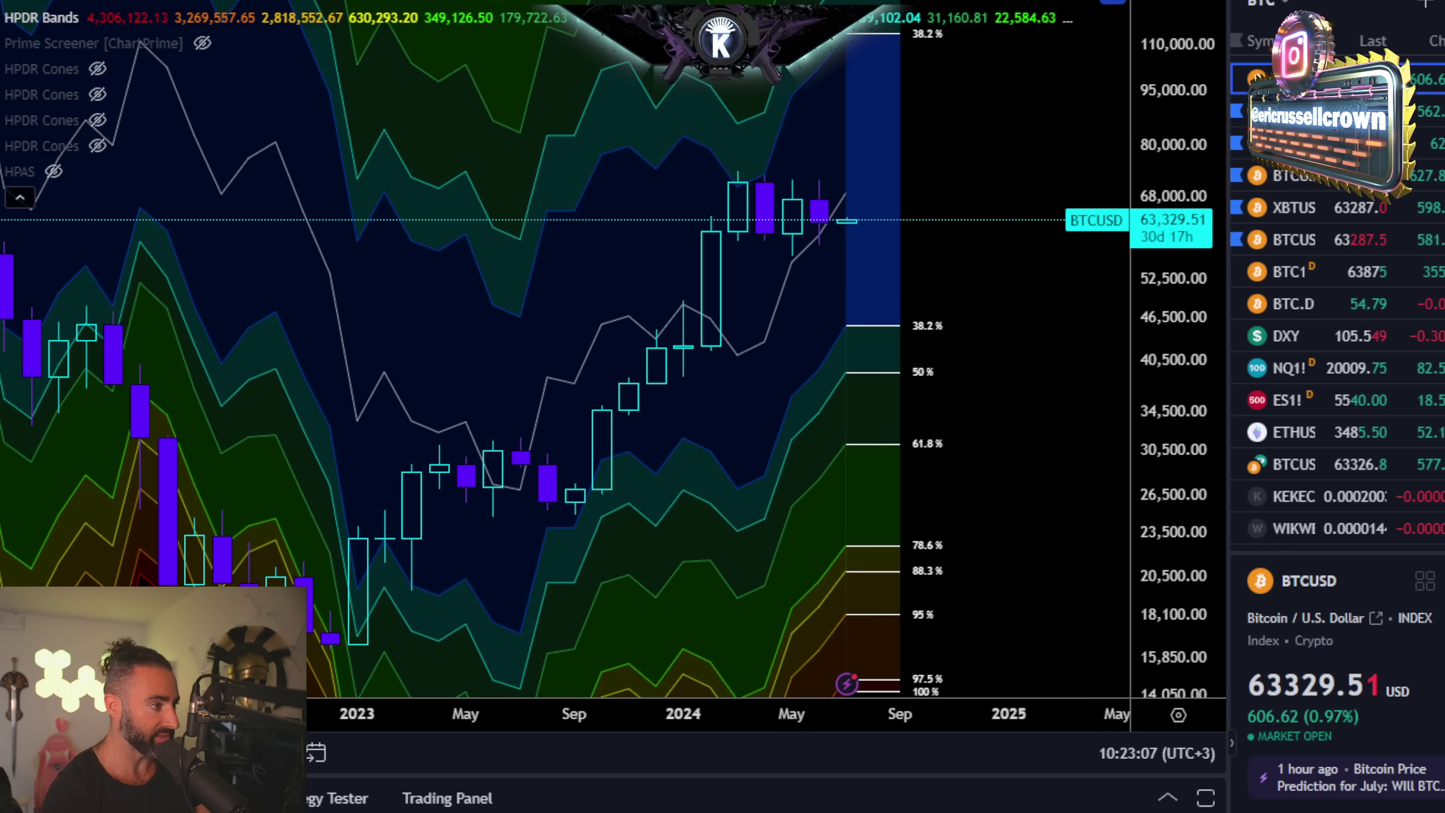
key(ctrl+Tab)
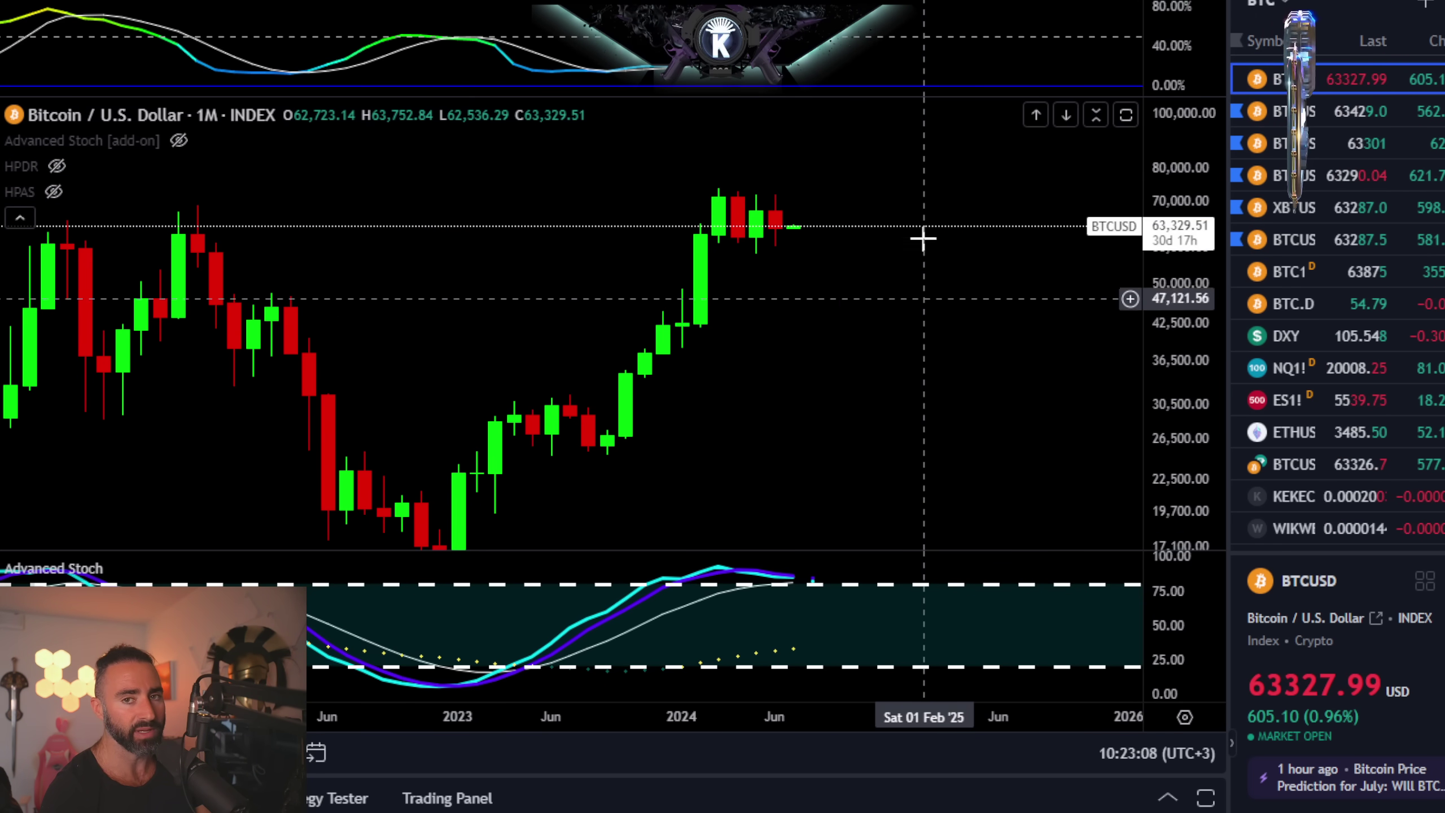
key(ctrl+Tab)
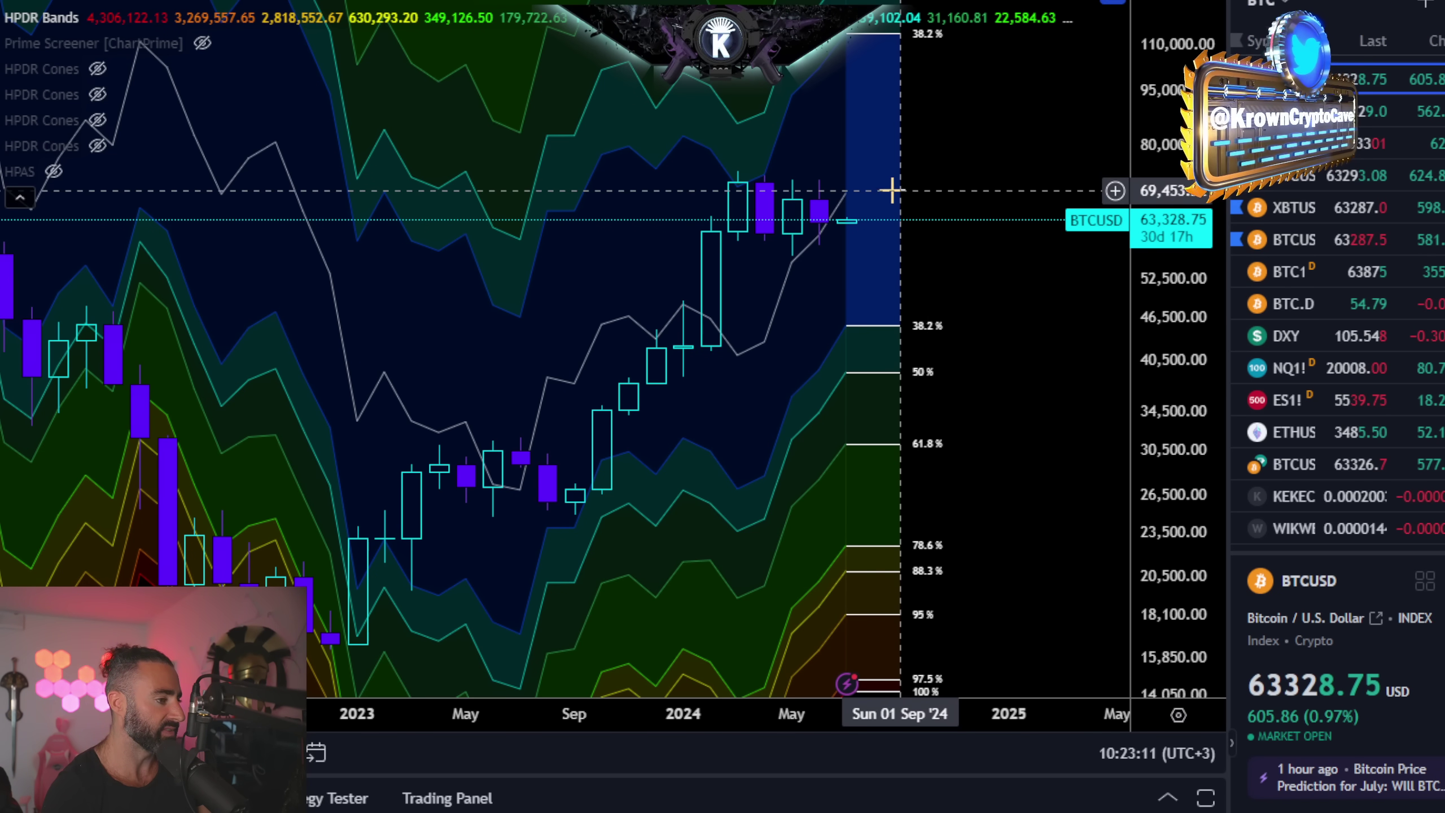
Step: Examine the HPDR Bands across the 2021 to 2024 candles over a wider price range, including the upper 50% and 61.8% levels
scroll(935, 167, down, 3)
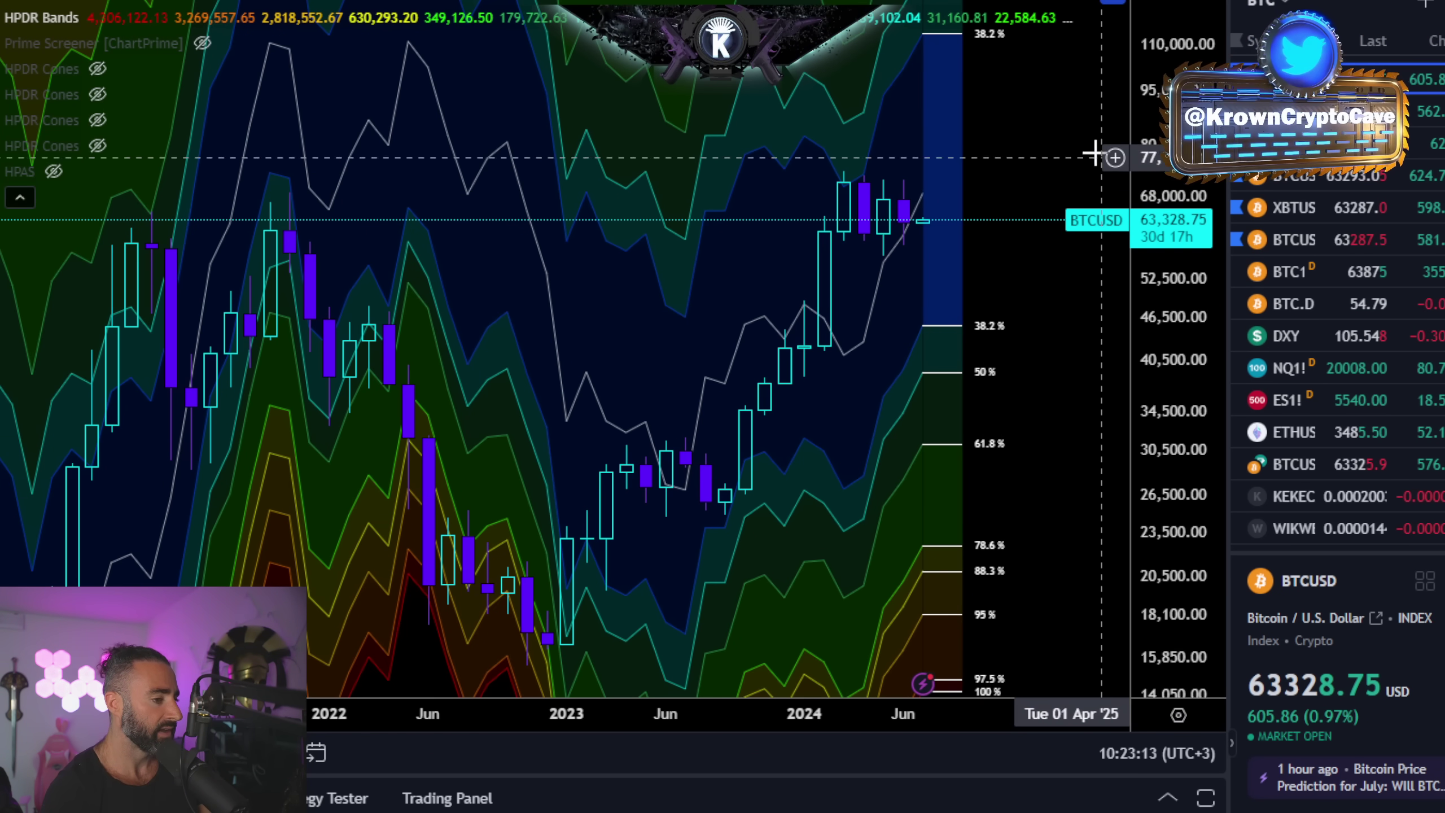
drag(1184, 239, 1025, 365)
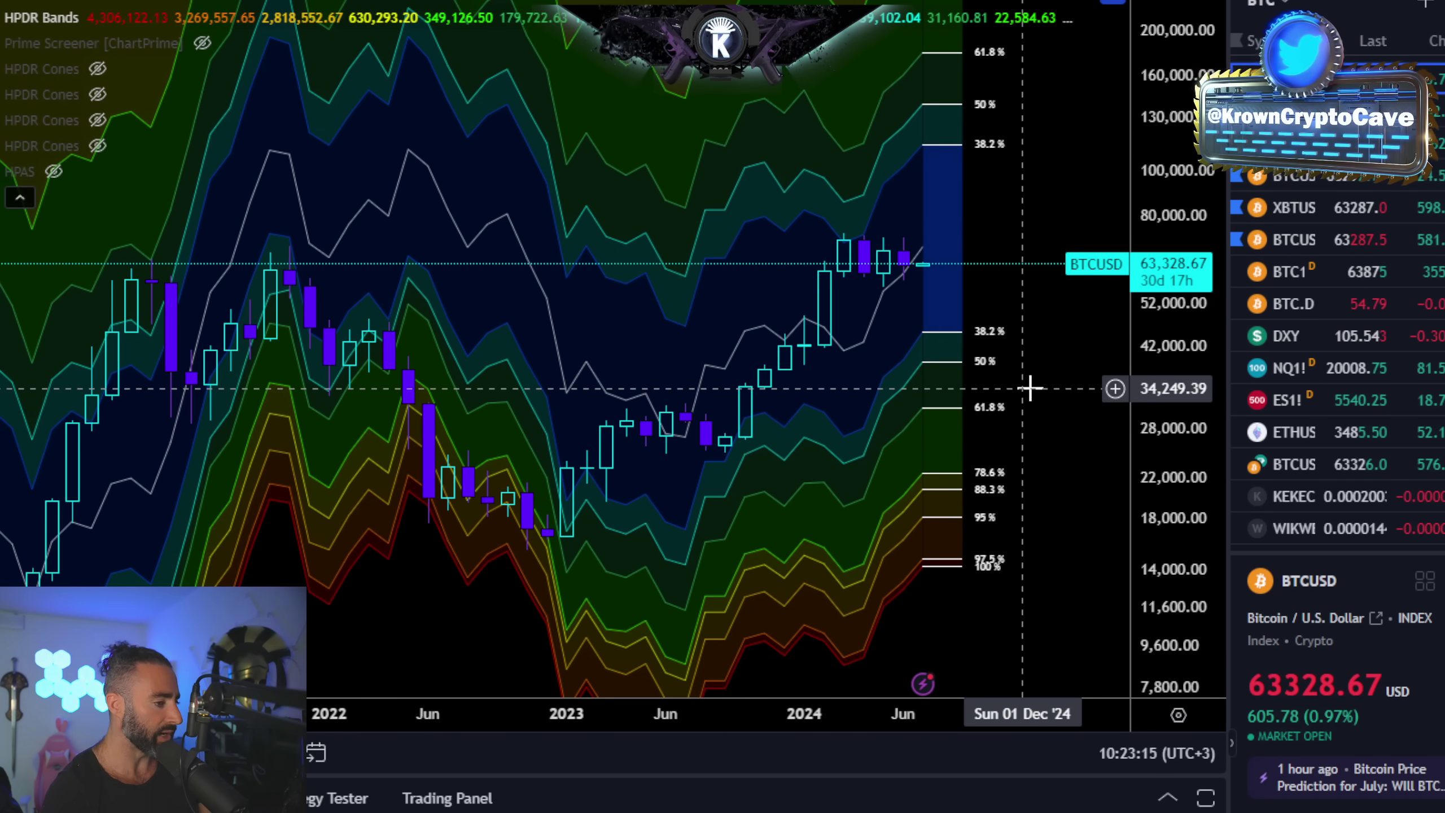
double_click(1033, 338)
double_click(1032, 336)
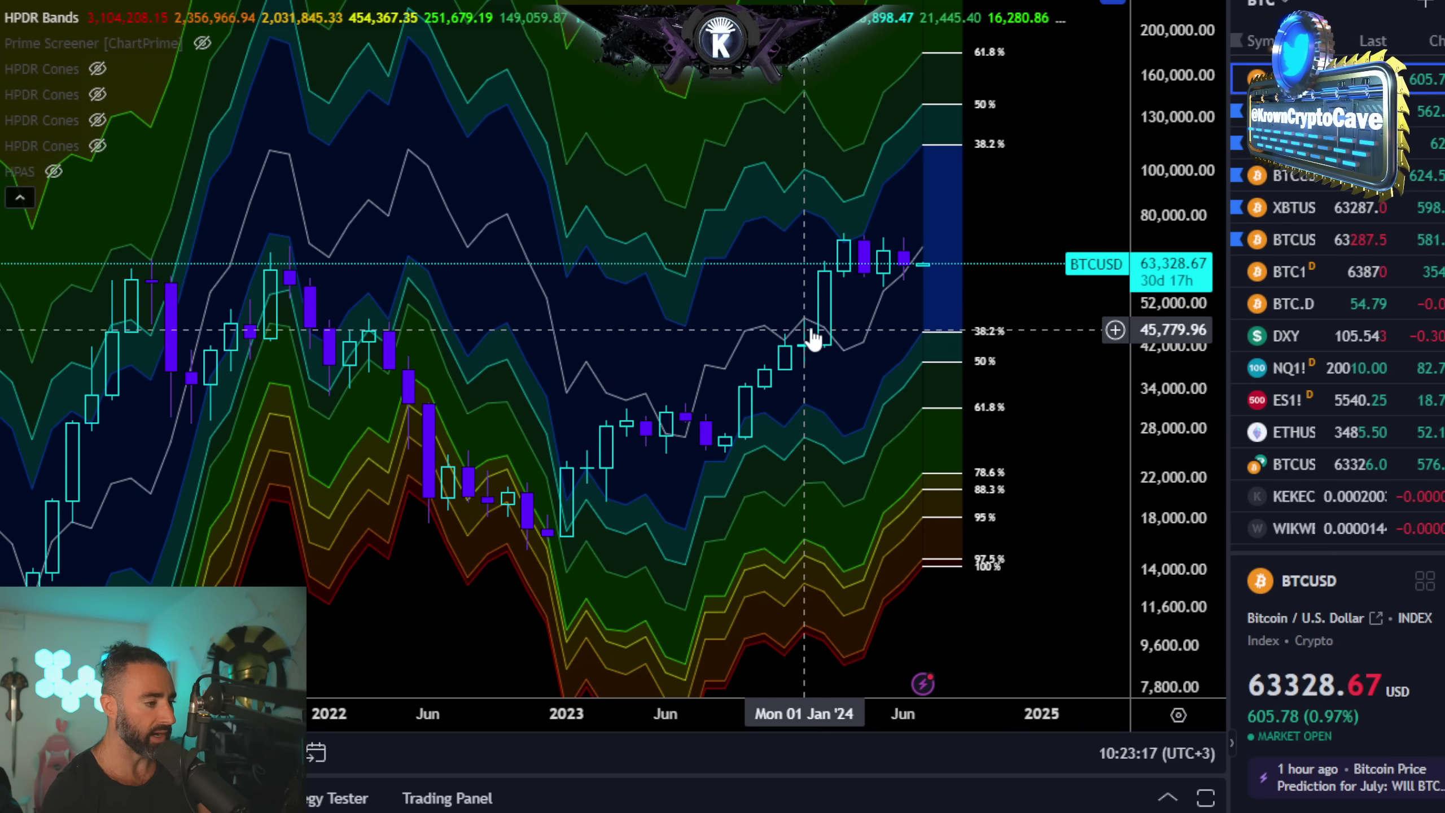
Step: Circle the late 2020 to early 2021 rally candles in red on the HPDR Bands chart
drag(589, 307, 815, 210)
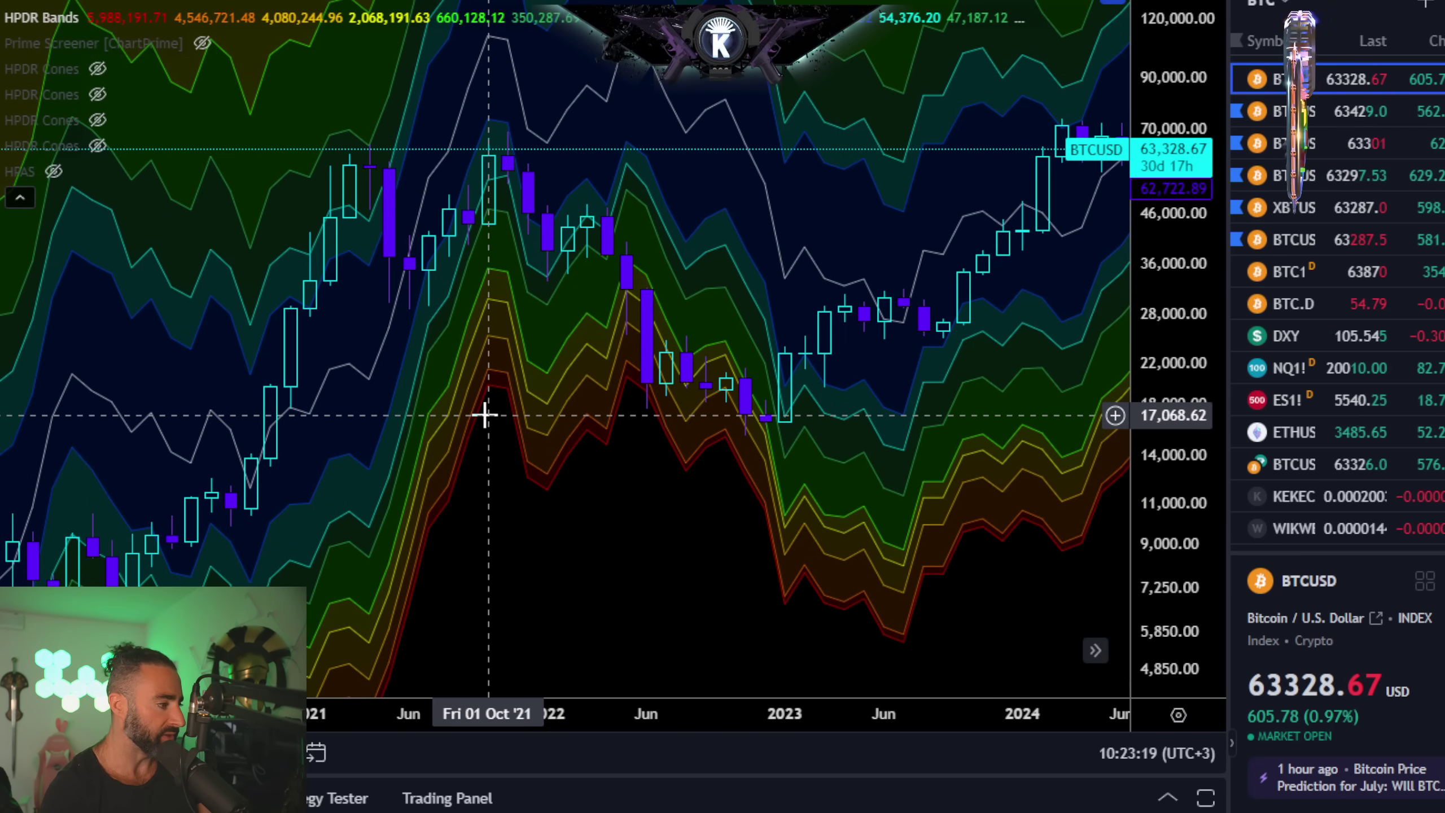
drag(486, 406, 735, 327)
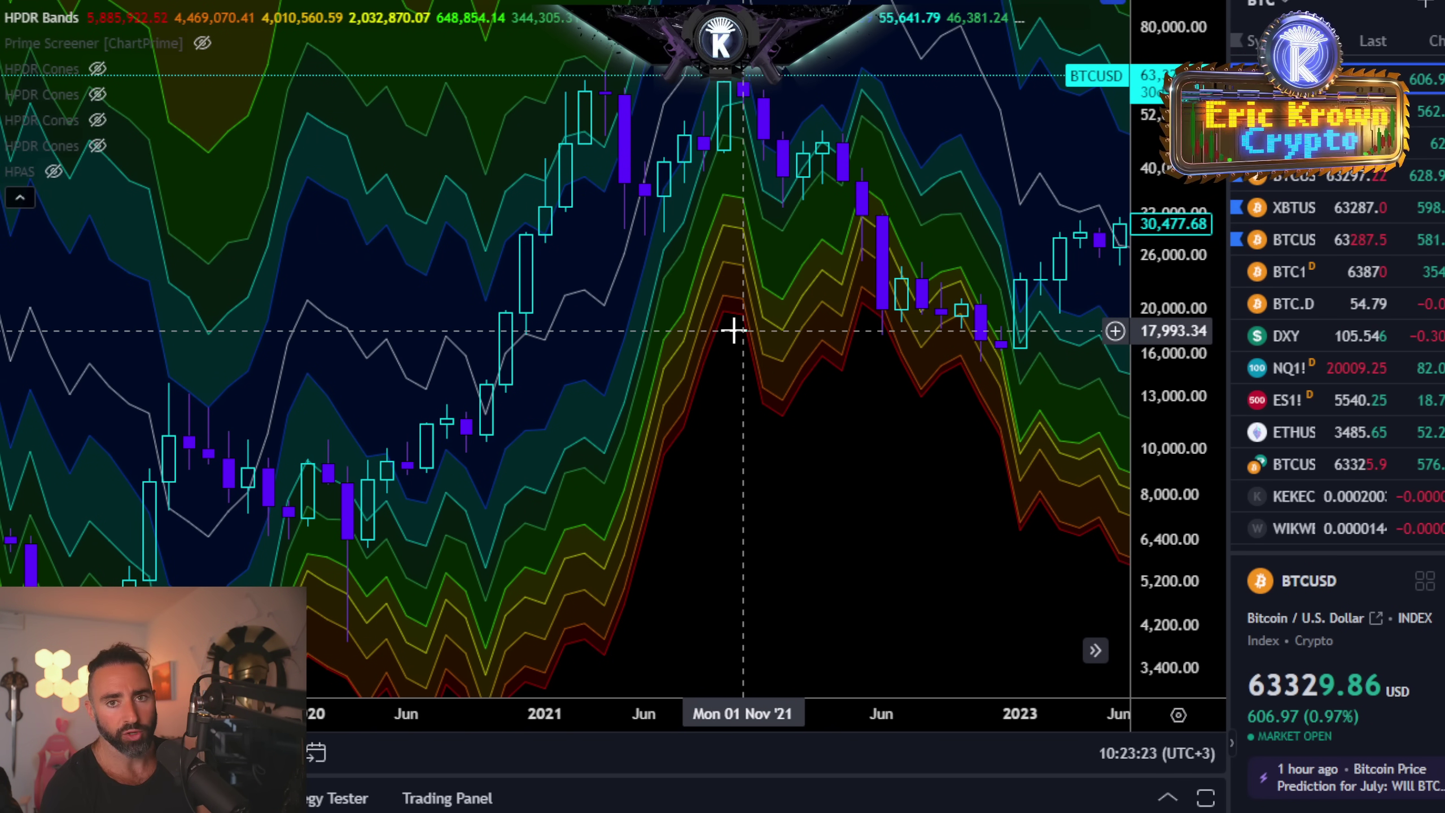
drag(1172, 268, 1171, 319)
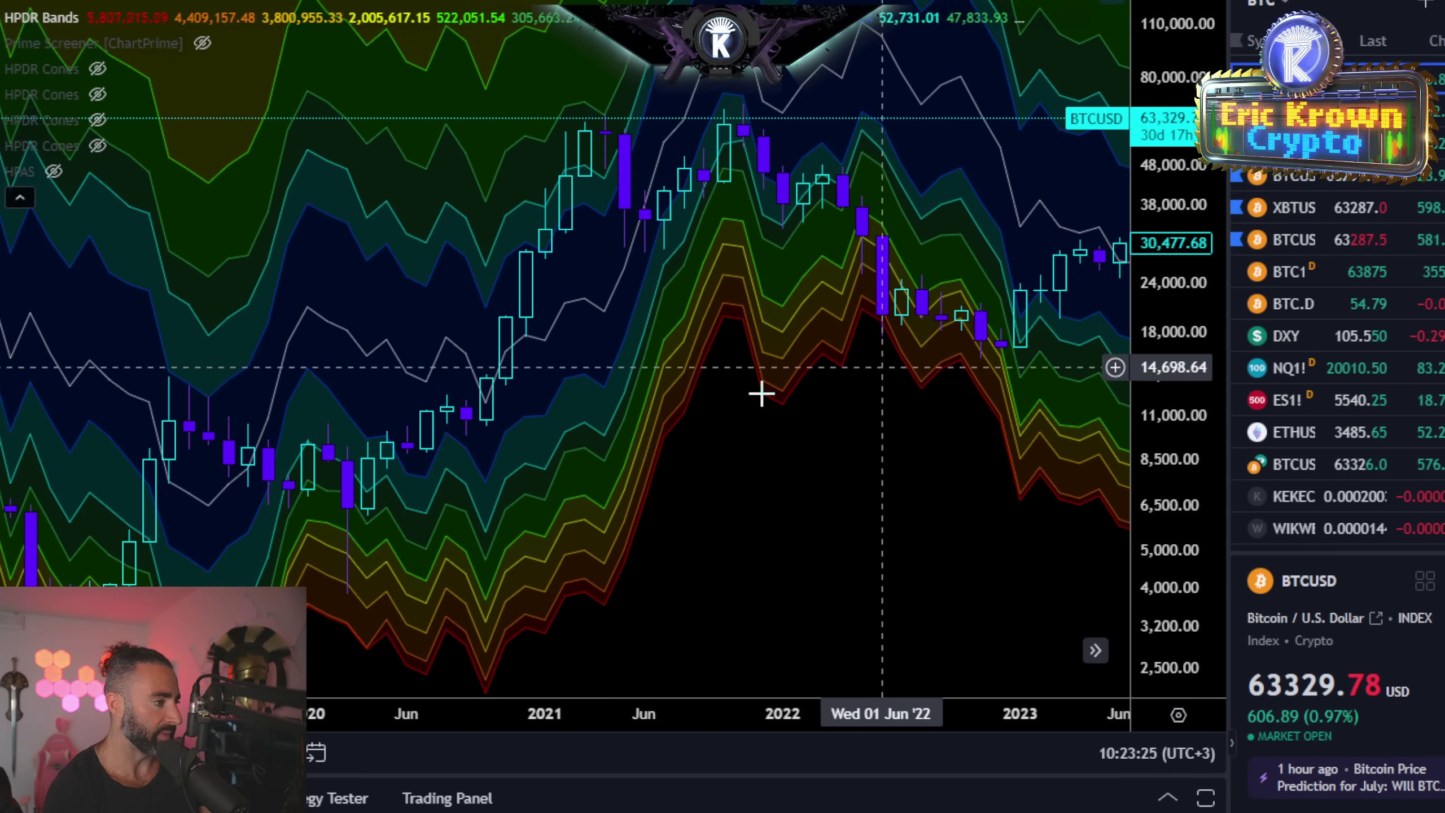
drag(762, 393, 967, 404)
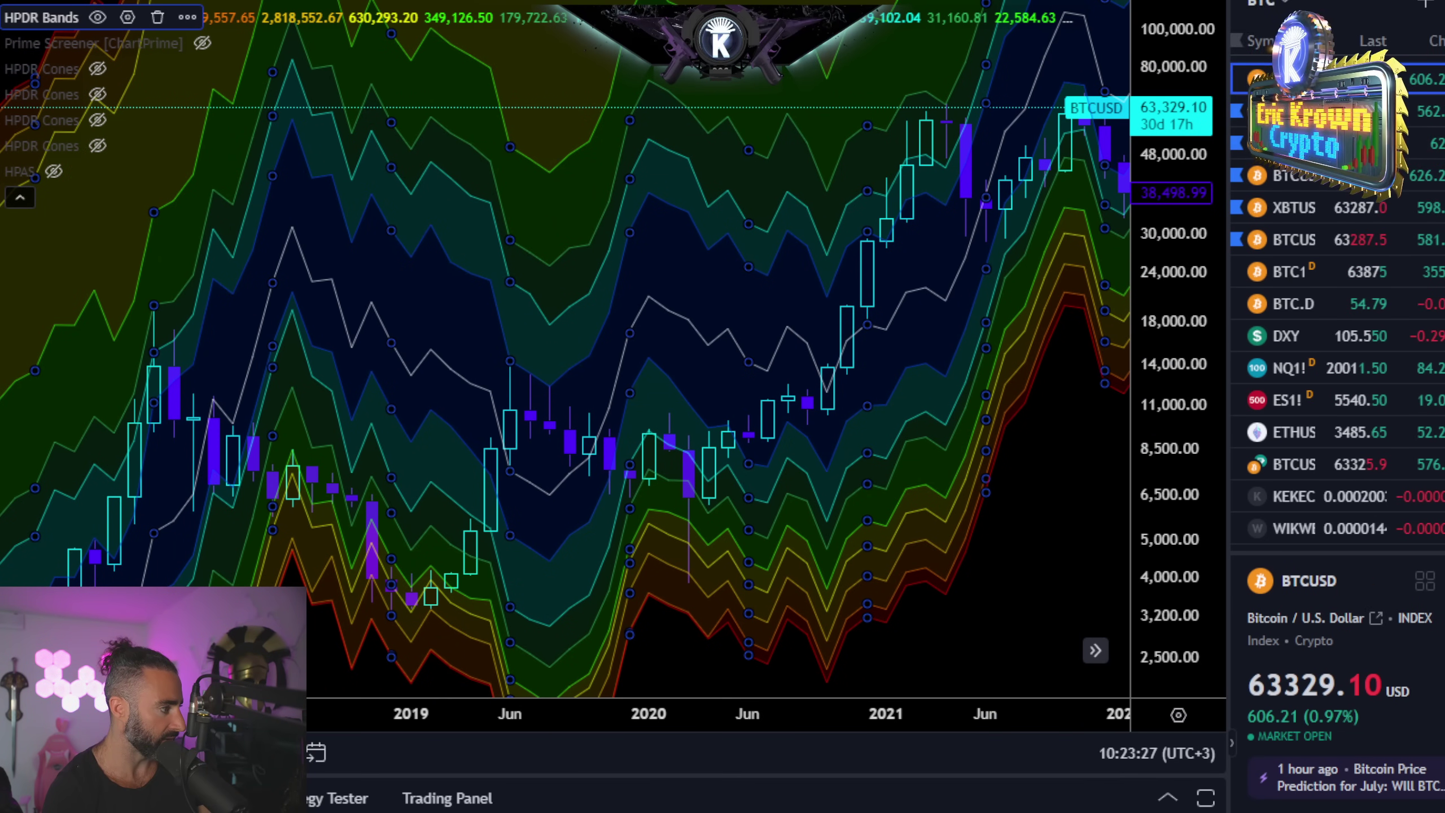
mouse_move(979, 86)
mouse_down()
mouse_move(903, 355)
mouse_move(968, 101)
mouse_up()
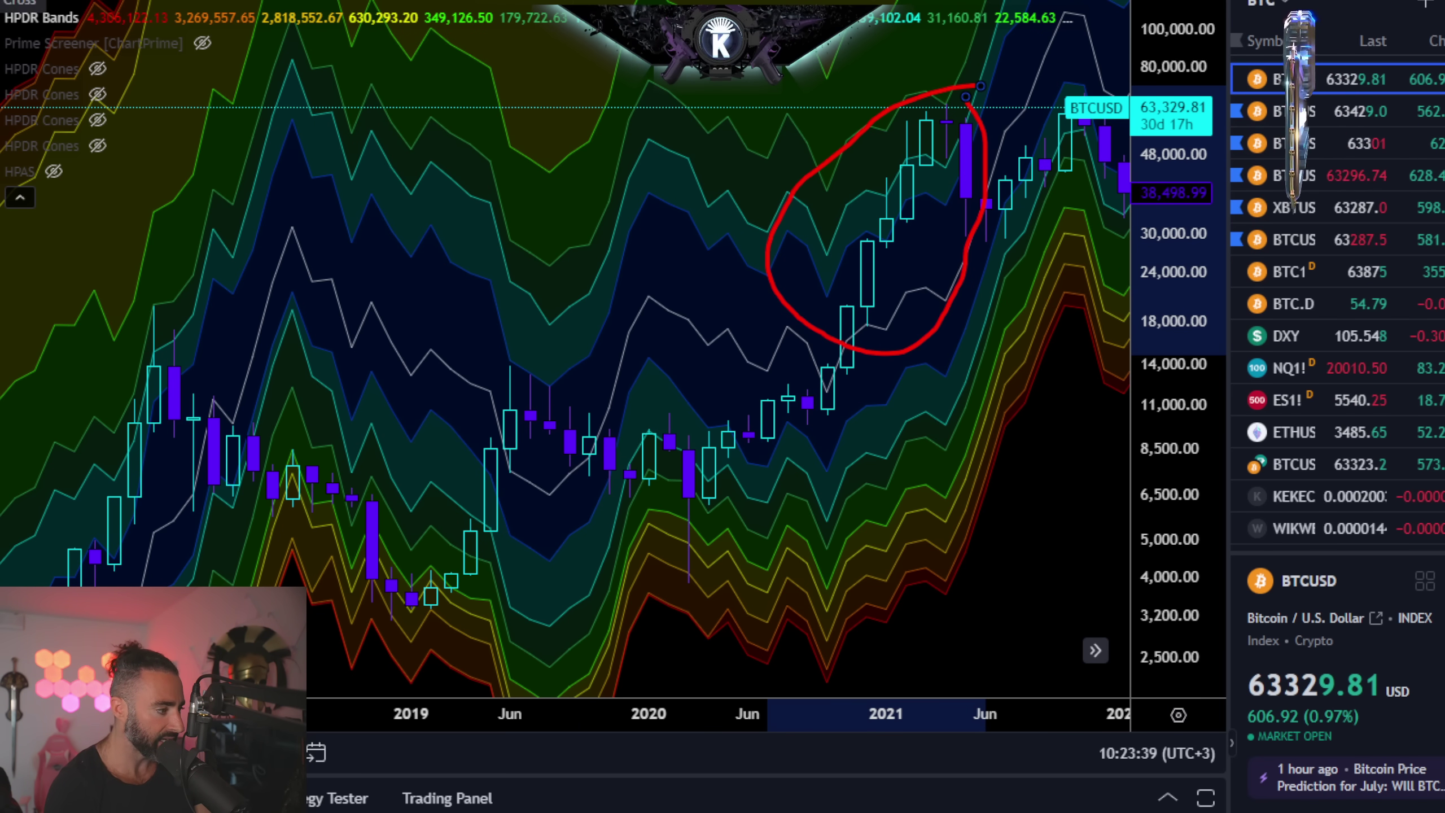
Step: Circle the 2017 rally up to the December 2017 peak in red on the HPDR Bands chart
drag(351, 248, 420, 200)
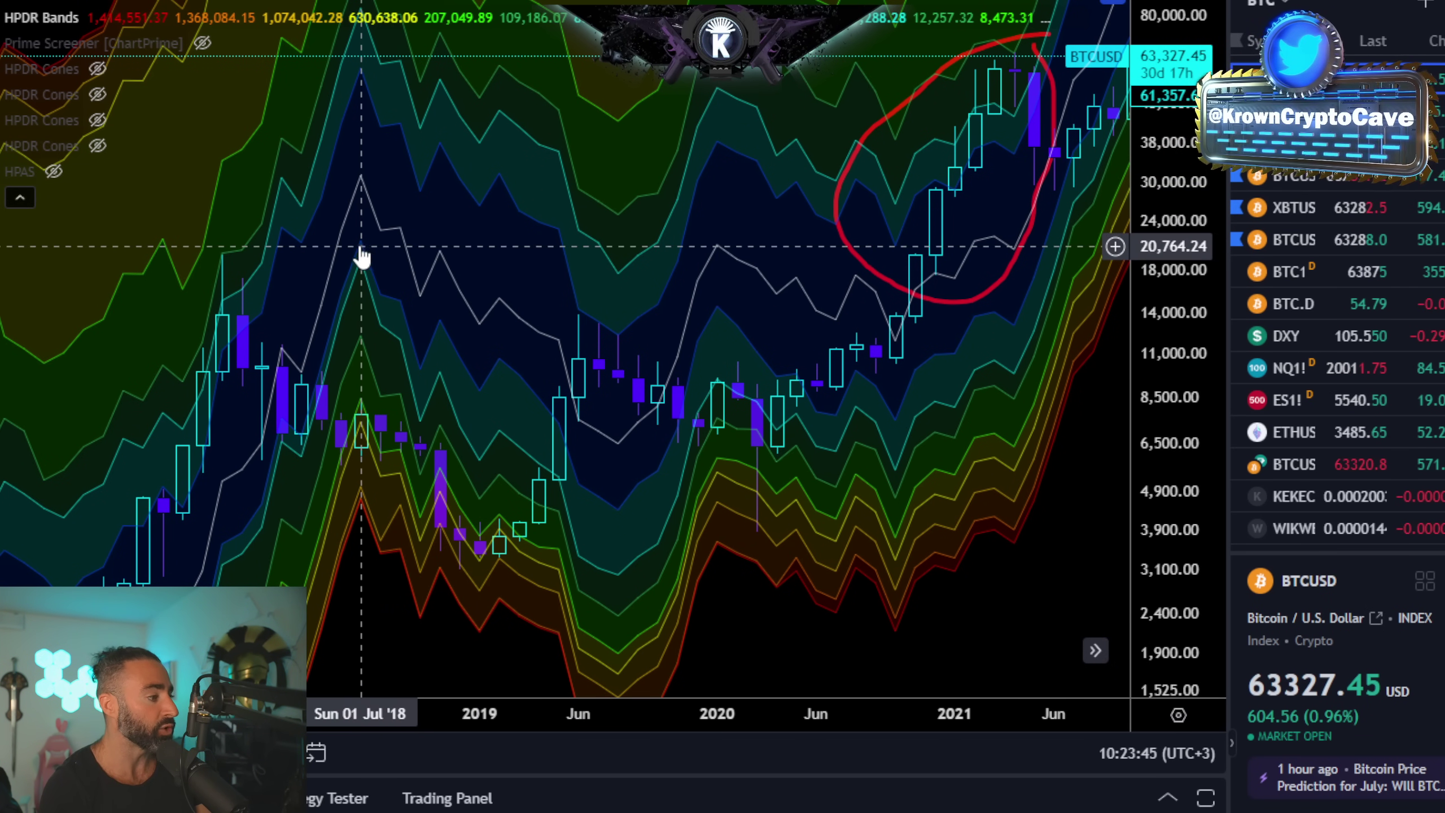
drag(284, 276, 995, 188)
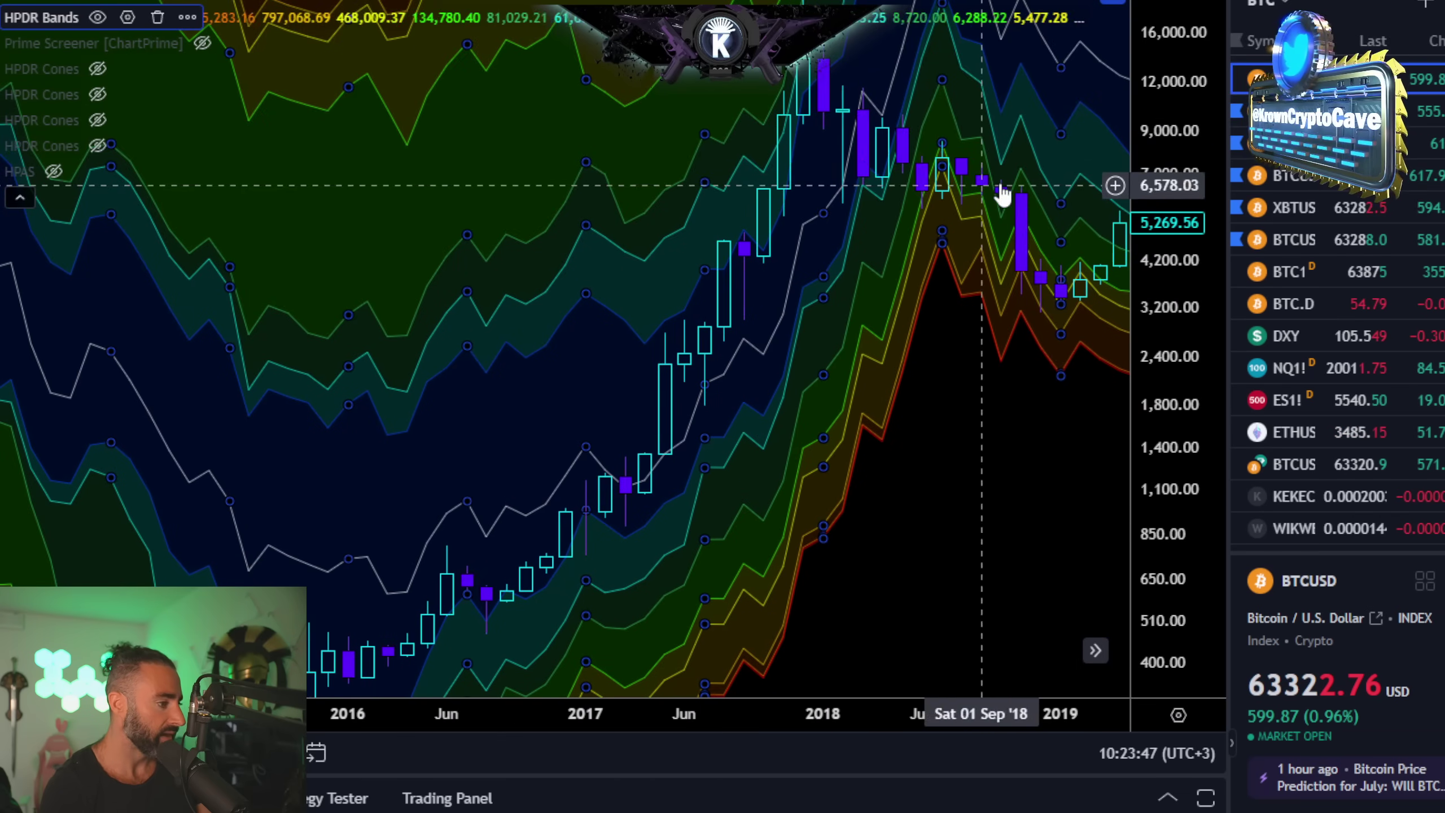
drag(1175, 114, 1181, 444)
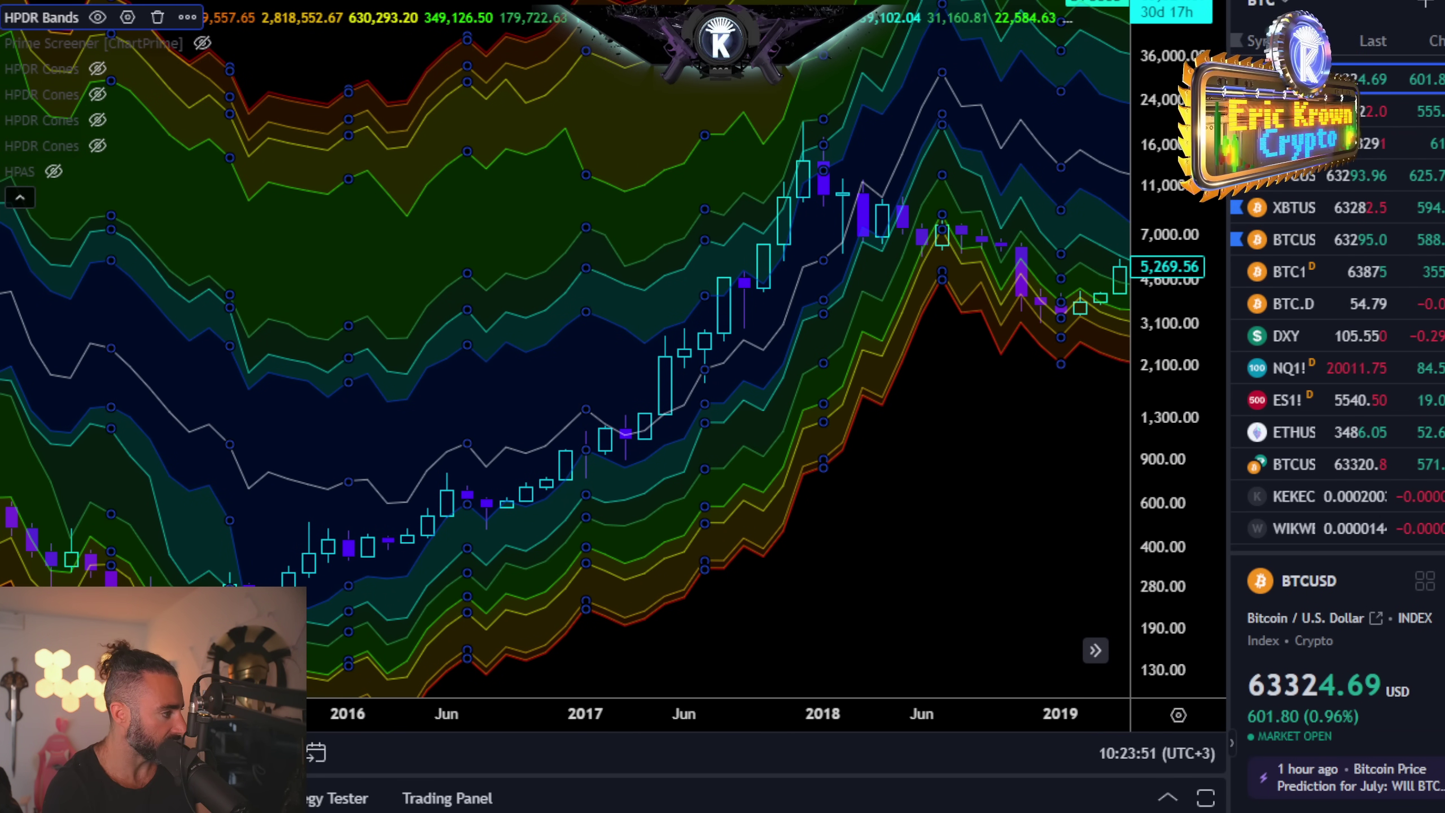
mouse_move(827, 104)
mouse_down()
mouse_move(612, 394)
mouse_move(833, 300)
mouse_move(832, 89)
mouse_up()
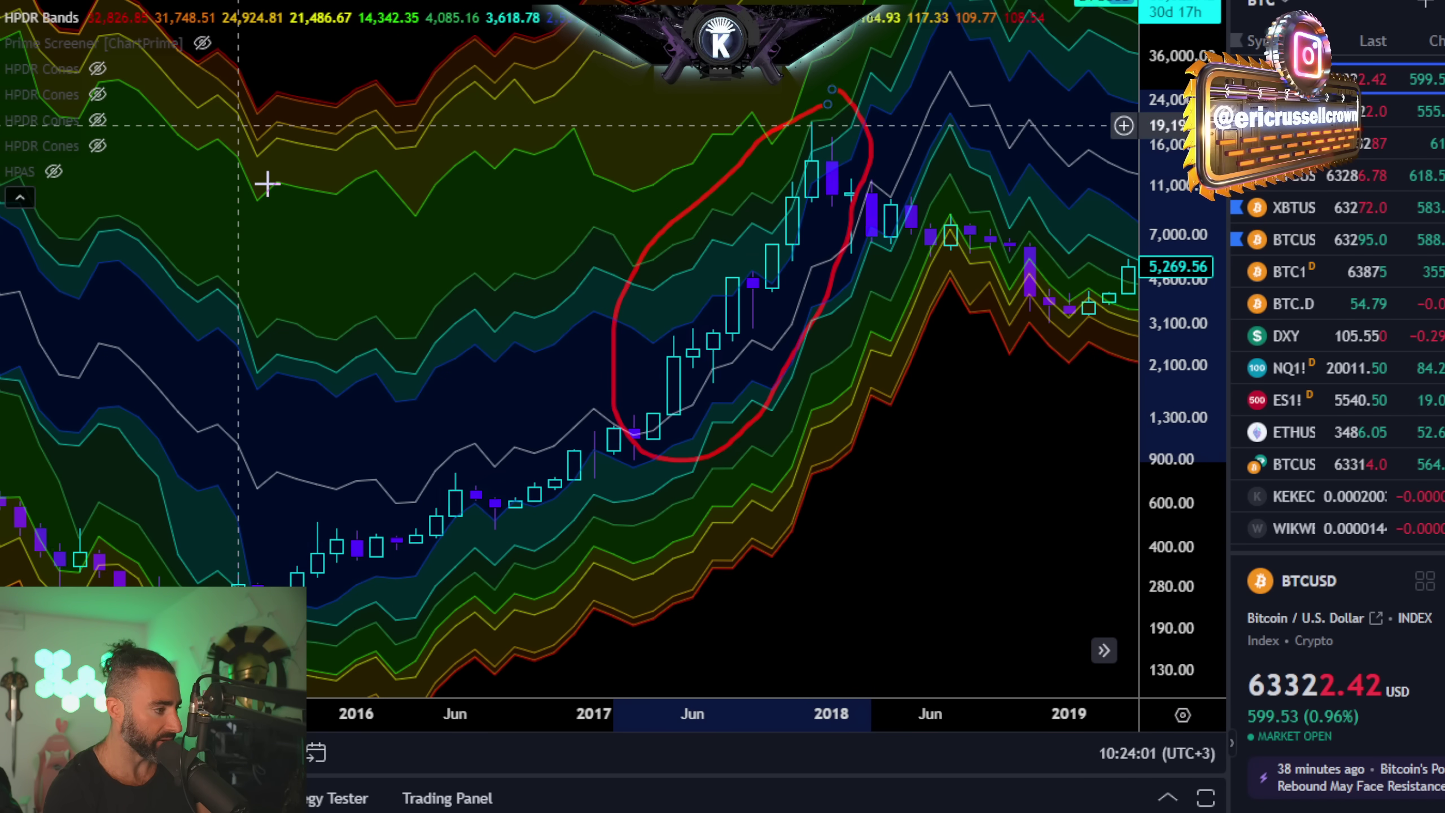
Step: Examine the HPDR Bands over the 2013 to 2016 candles and return to the latest 2024 candles
click(416, 224)
drag(416, 224, 626, 226)
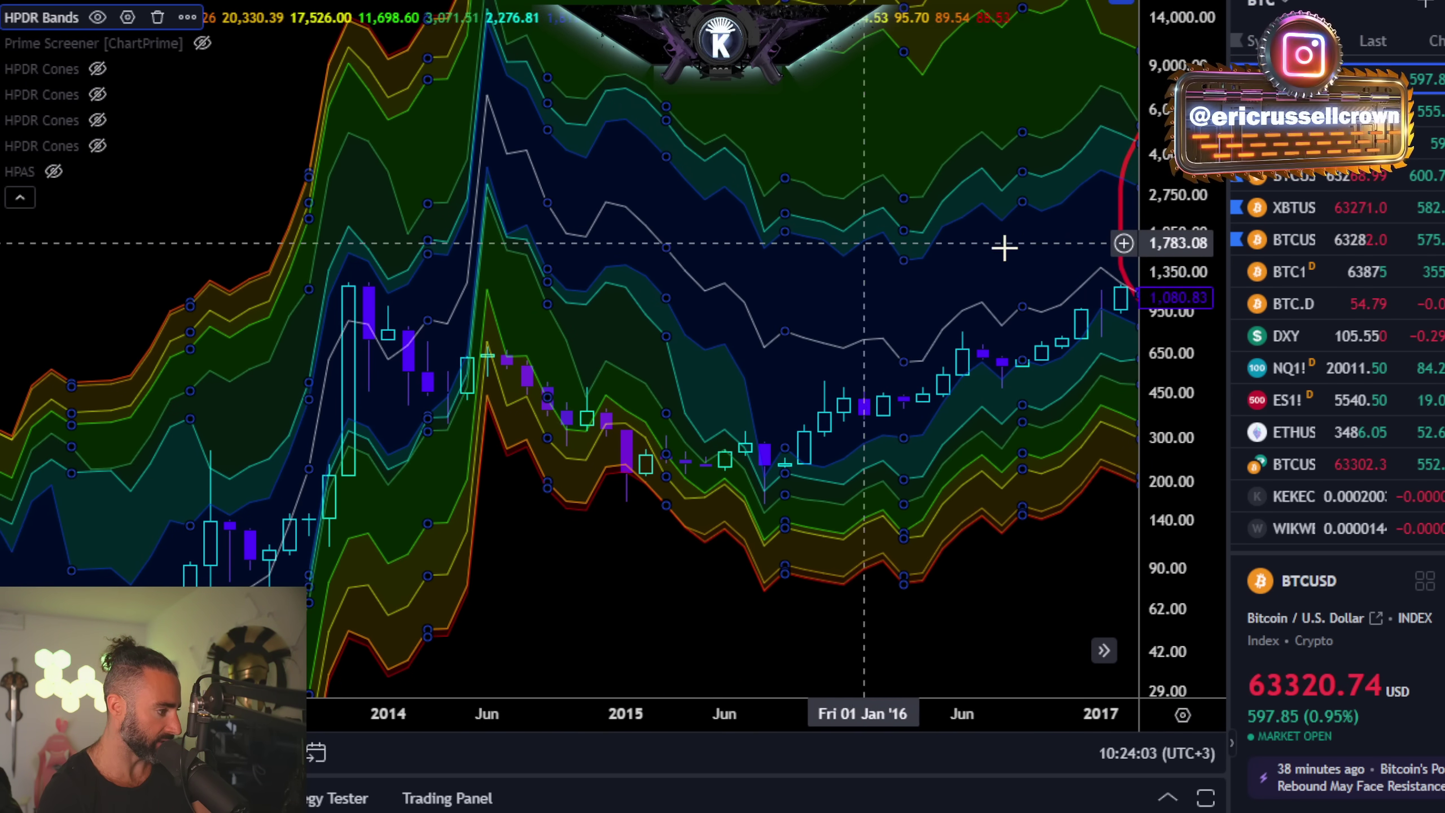
scroll(716, 532, down, 3)
drag(716, 532, 490, 471)
drag(1003, 422, 584, 523)
scroll(680, 487, up, 2)
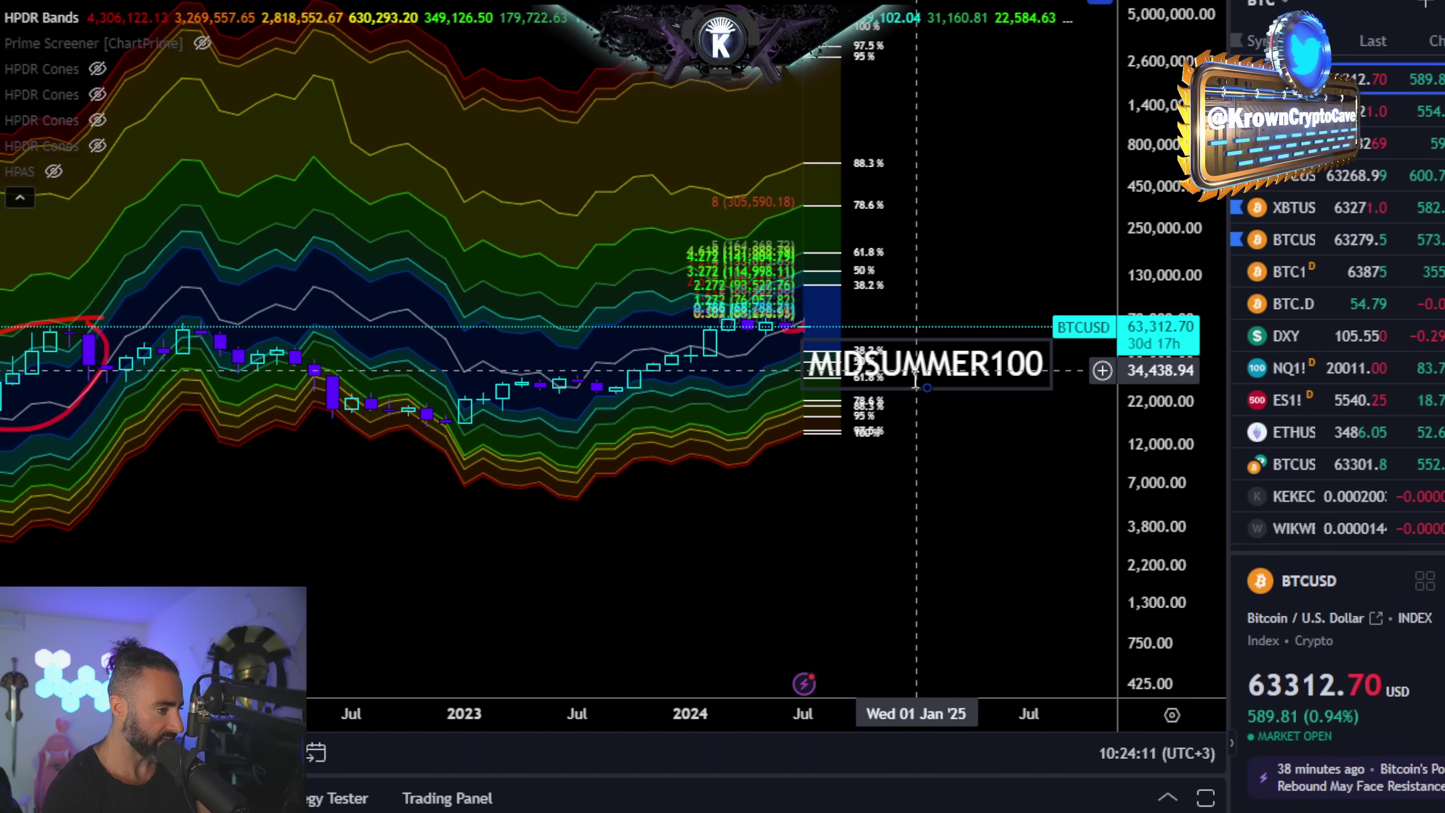
Step: Delete the MIDSUMMER100 text label beside the 2024 candles and reset the price scale to automatic fit
drag(922, 368, 992, 609)
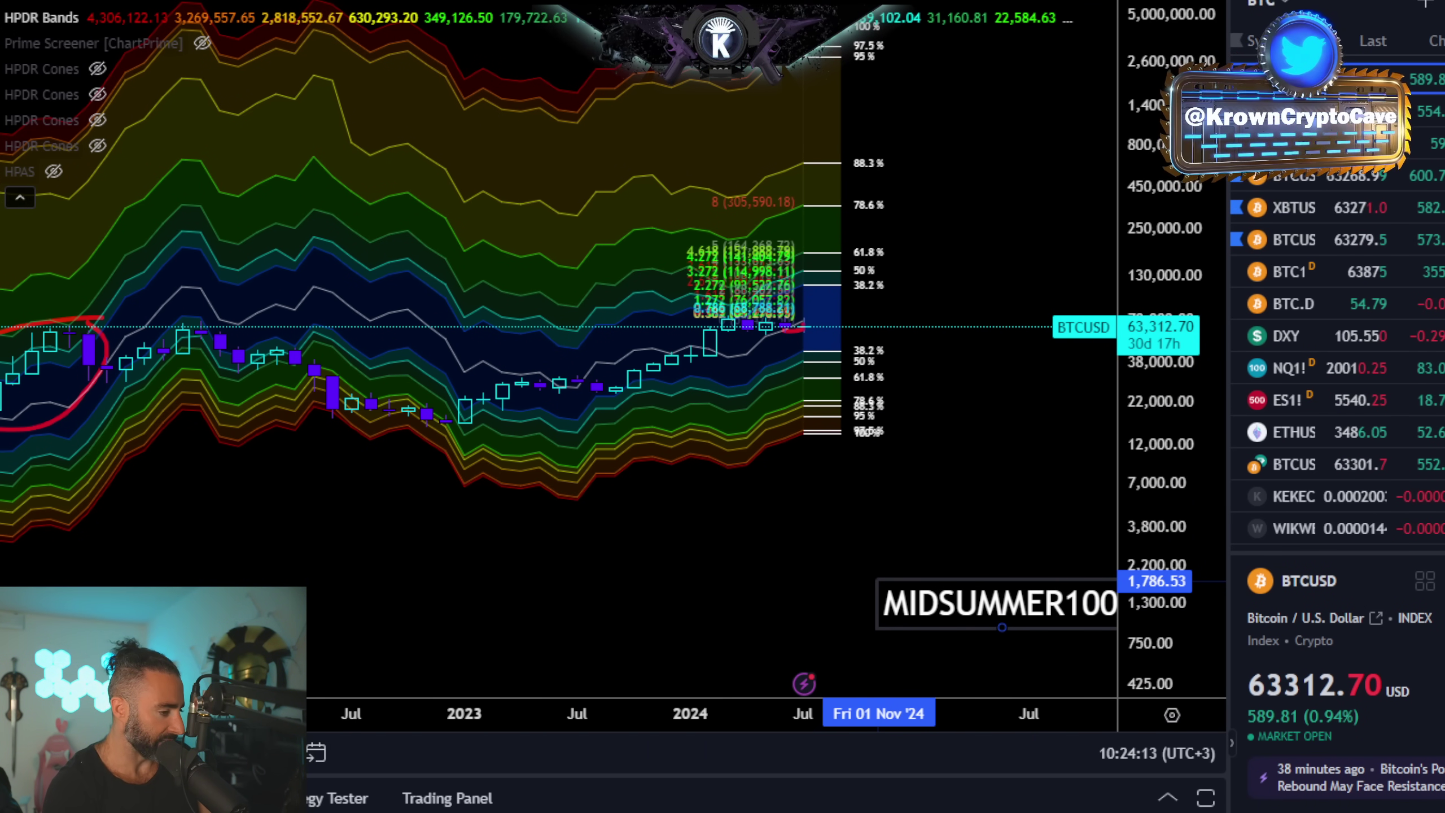
key(Delete)
double_click(1185, 327)
scroll(797, 429, up, 2)
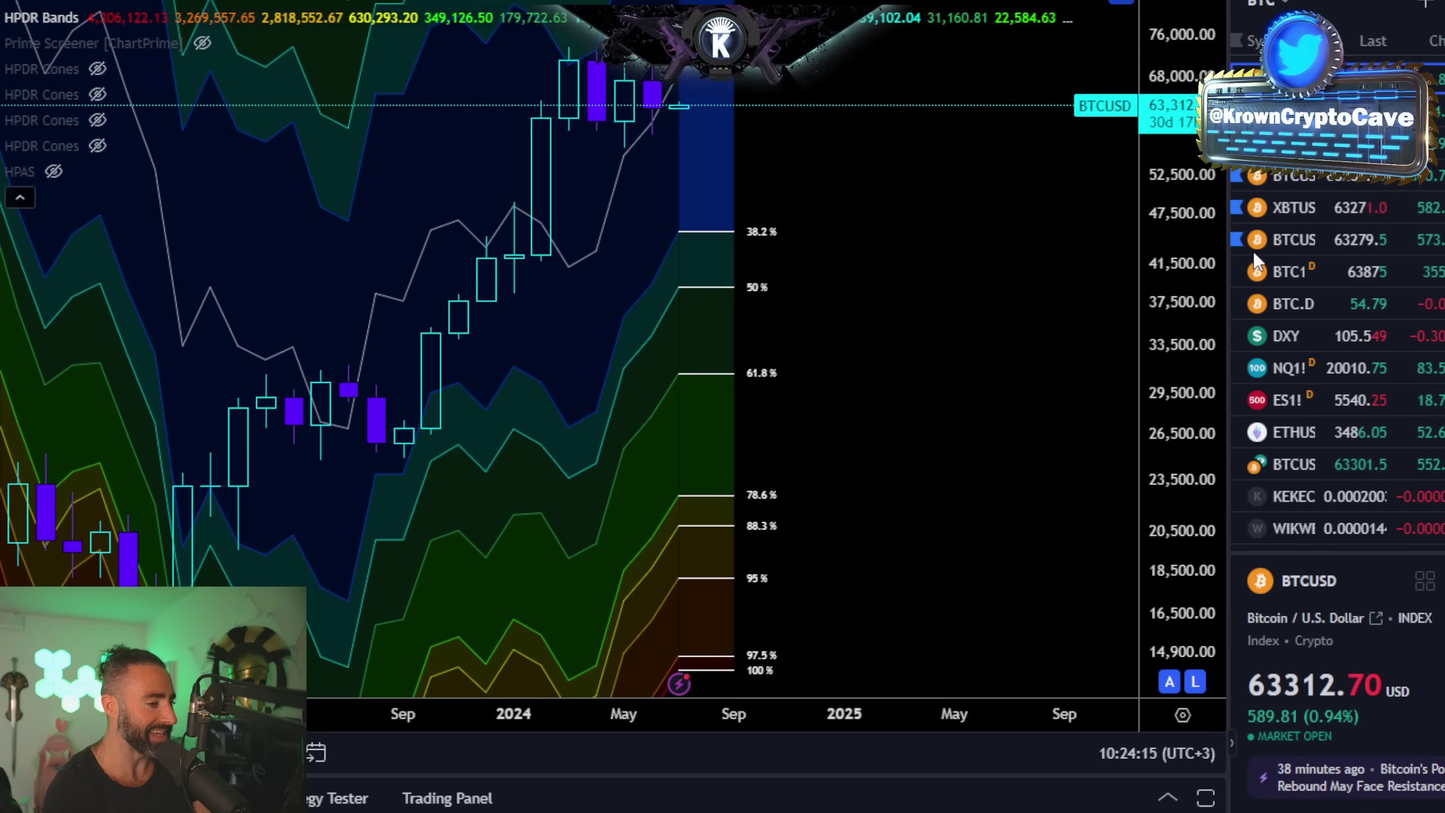
Step: Examine the latest 2024 candles between the upper and lower 38.2% HPDR Bands levels, including the outer bands
drag(833, 236, 910, 333)
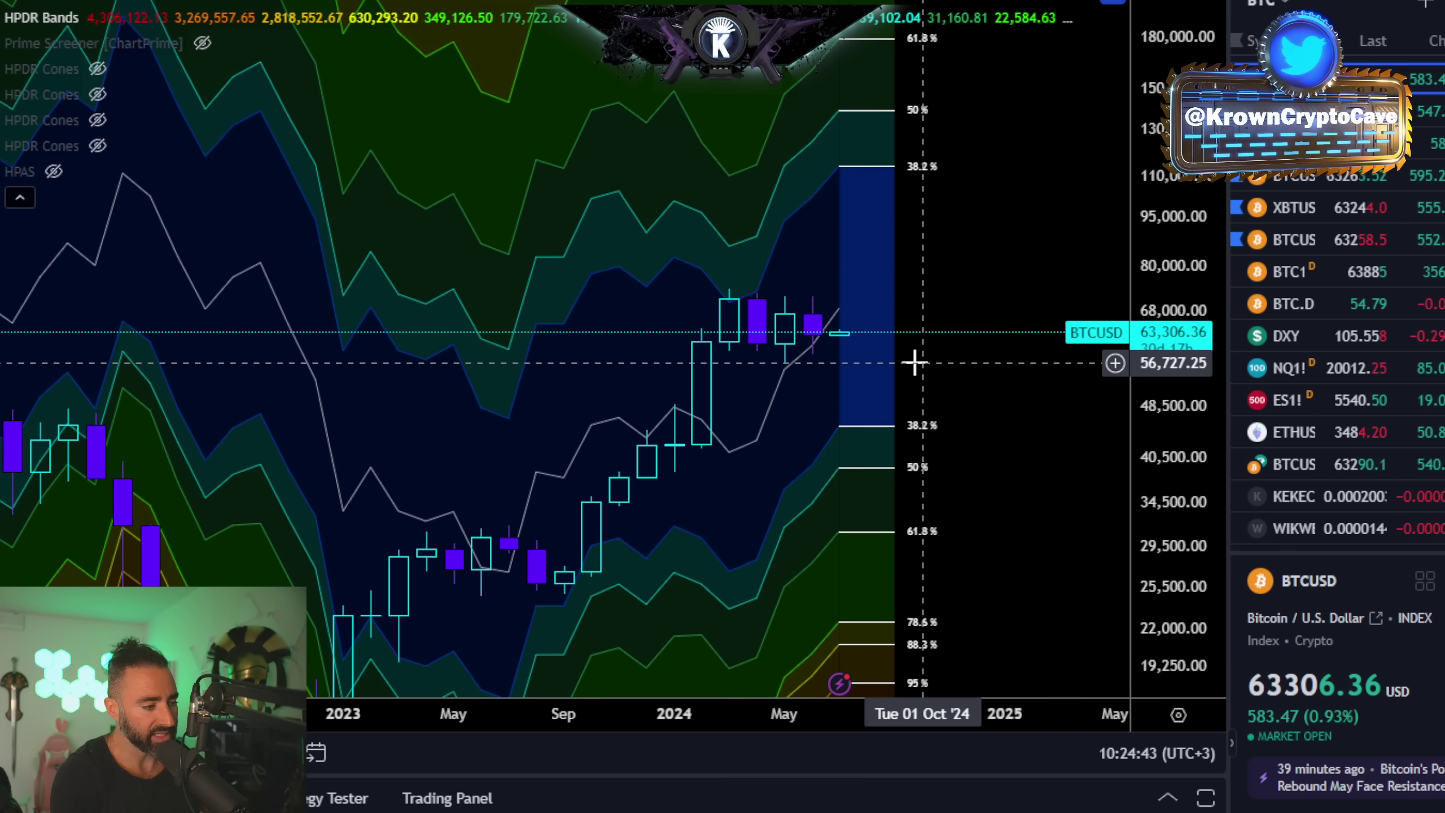
drag(1006, 264, 942, 158)
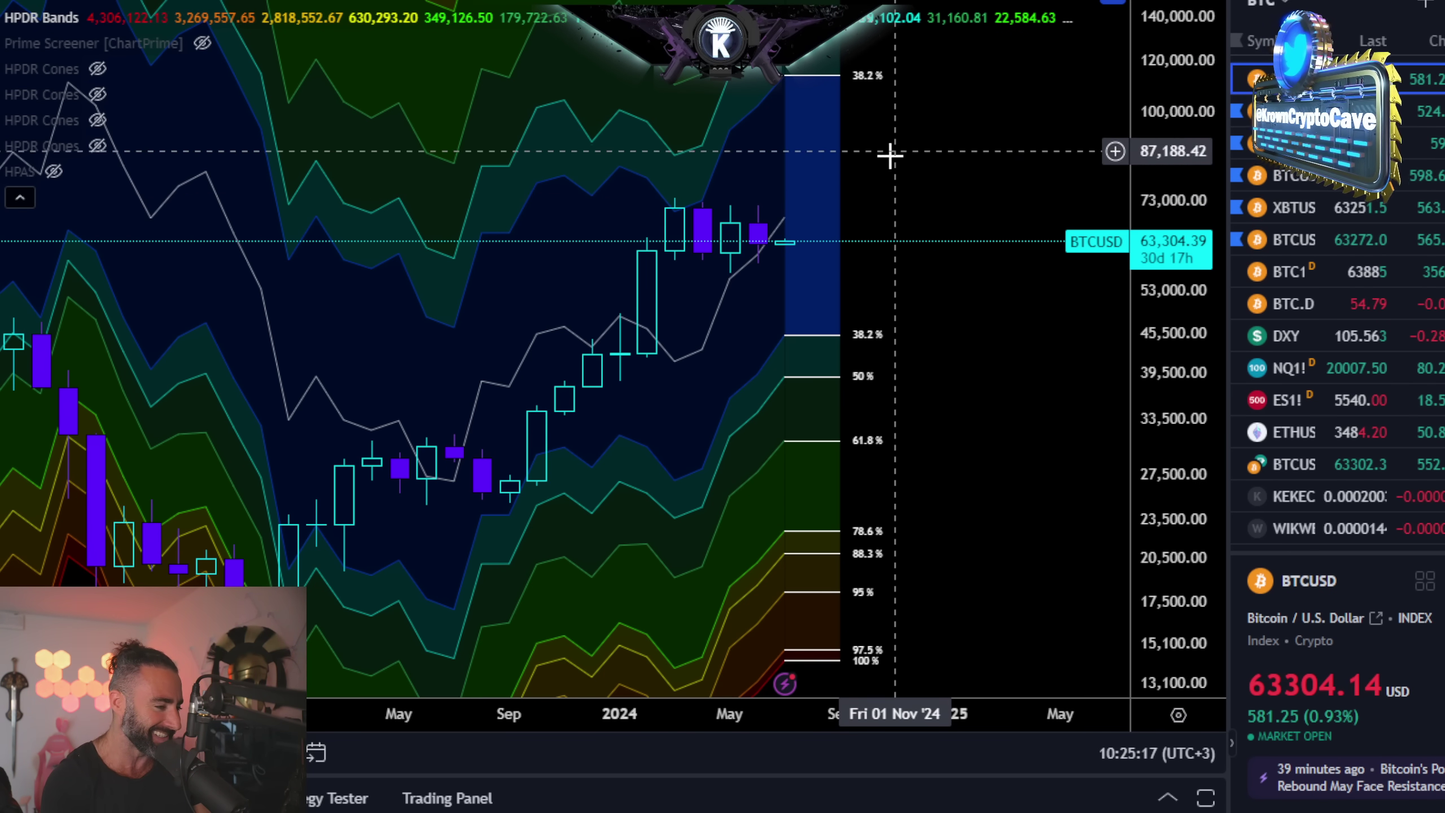
drag(886, 155, 961, 132)
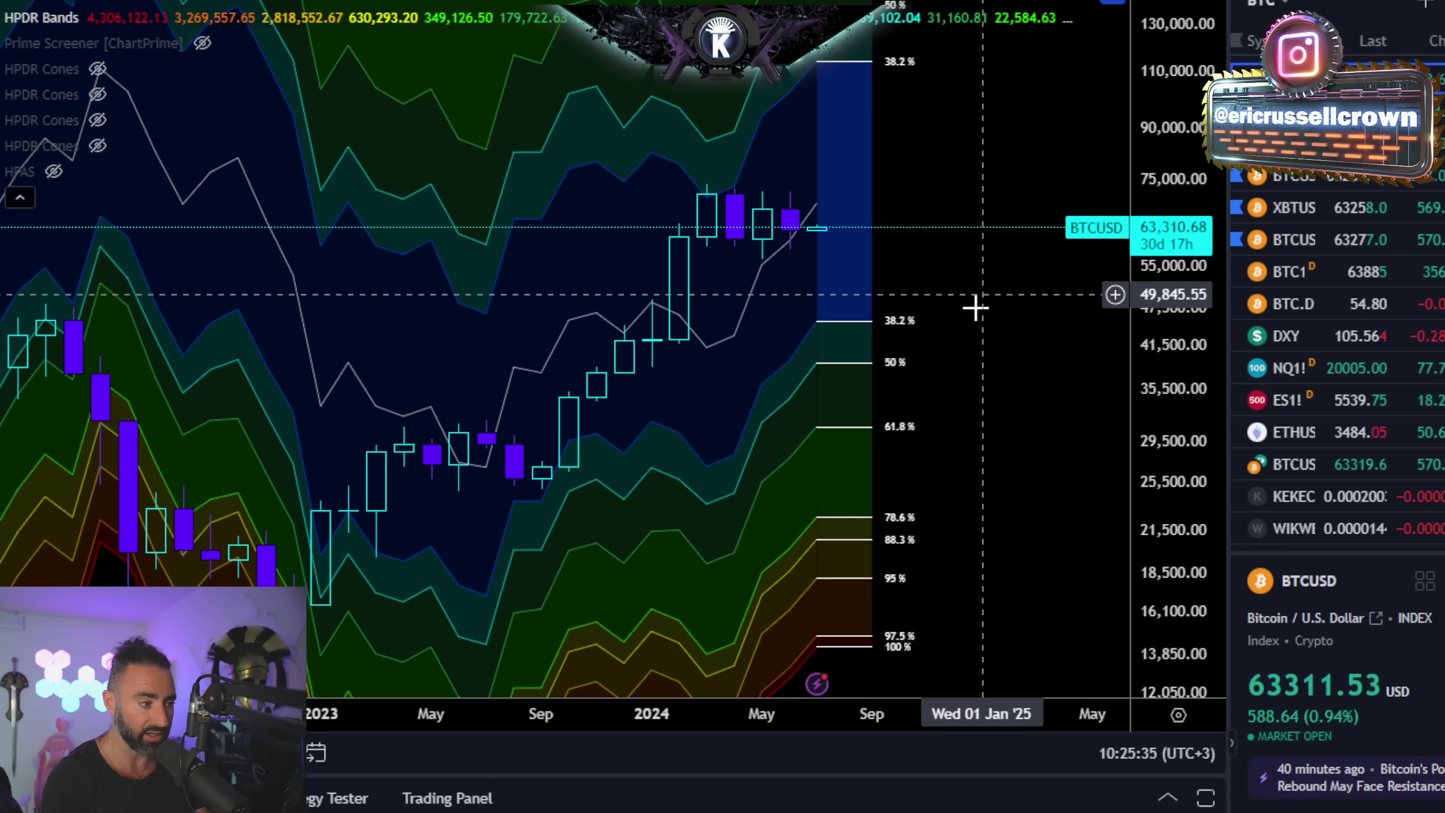
drag(1128, 222, 1128, 239)
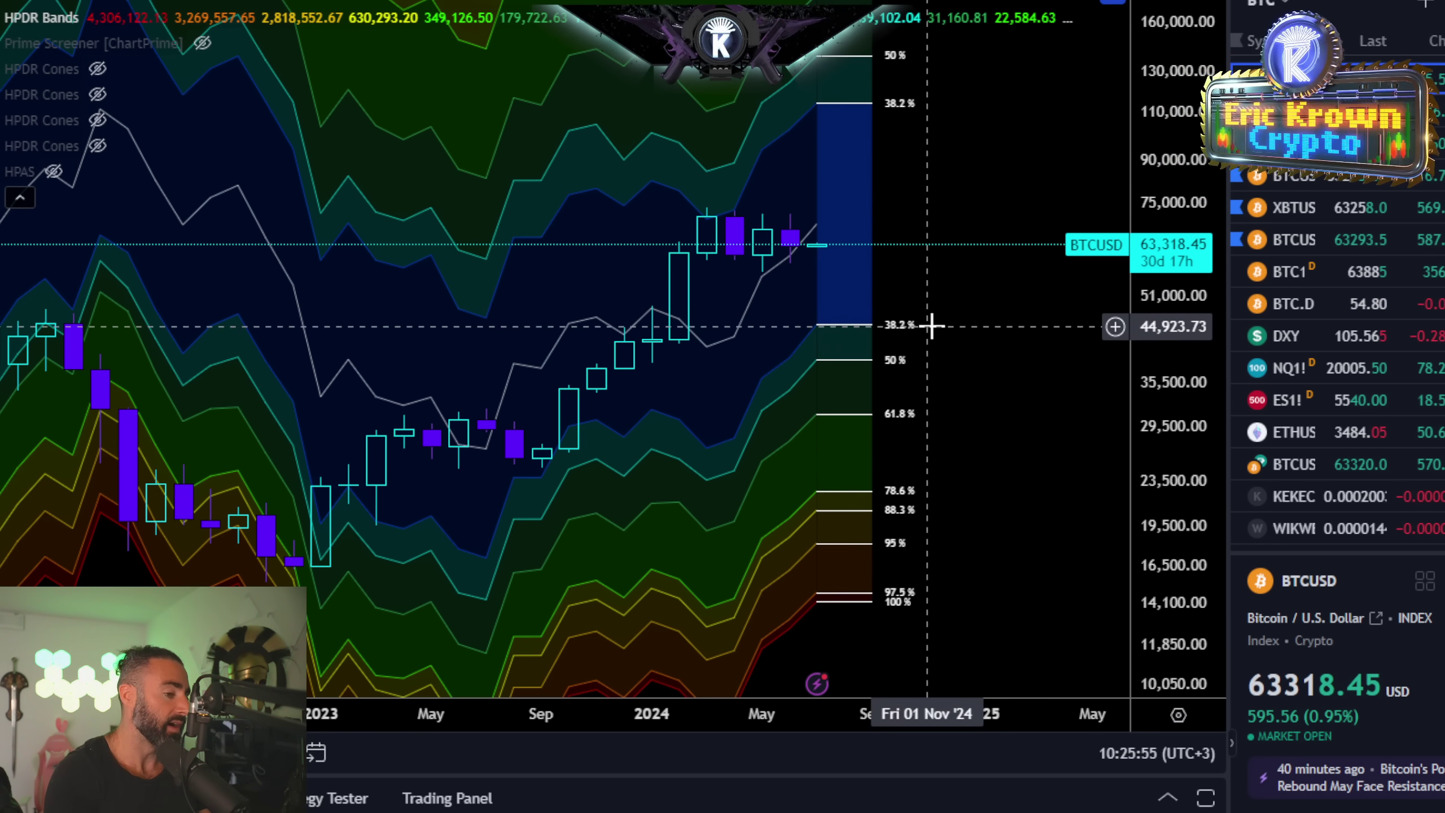
scroll(933, 319, down, 2)
drag(1161, 225, 1161, 250)
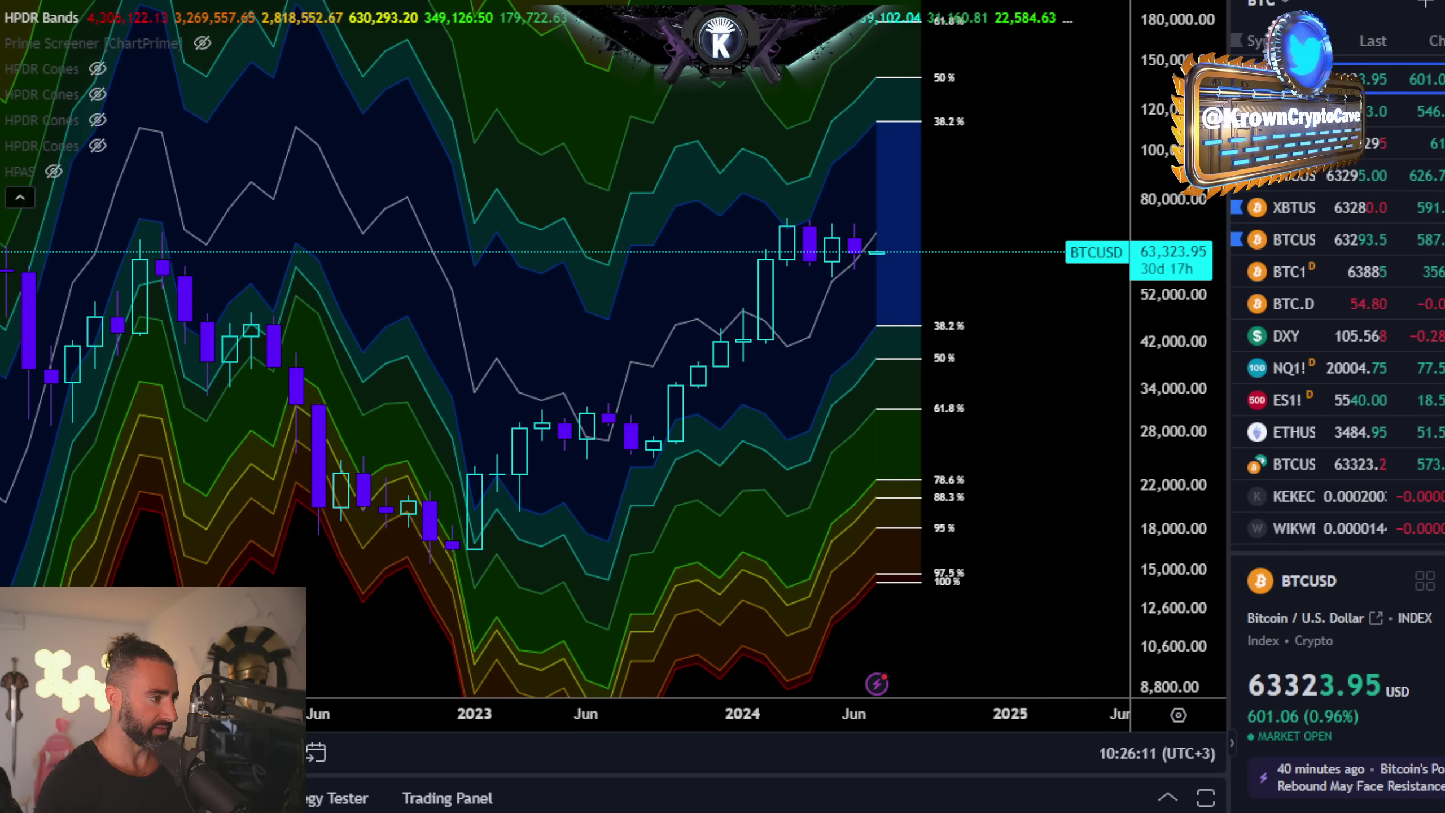
Step: Switch to the weekly BTCUSD chart and examine the 2024 candles against the red CT MAC line
key(ctrl+Tab)
scroll(996, 273, up, 3)
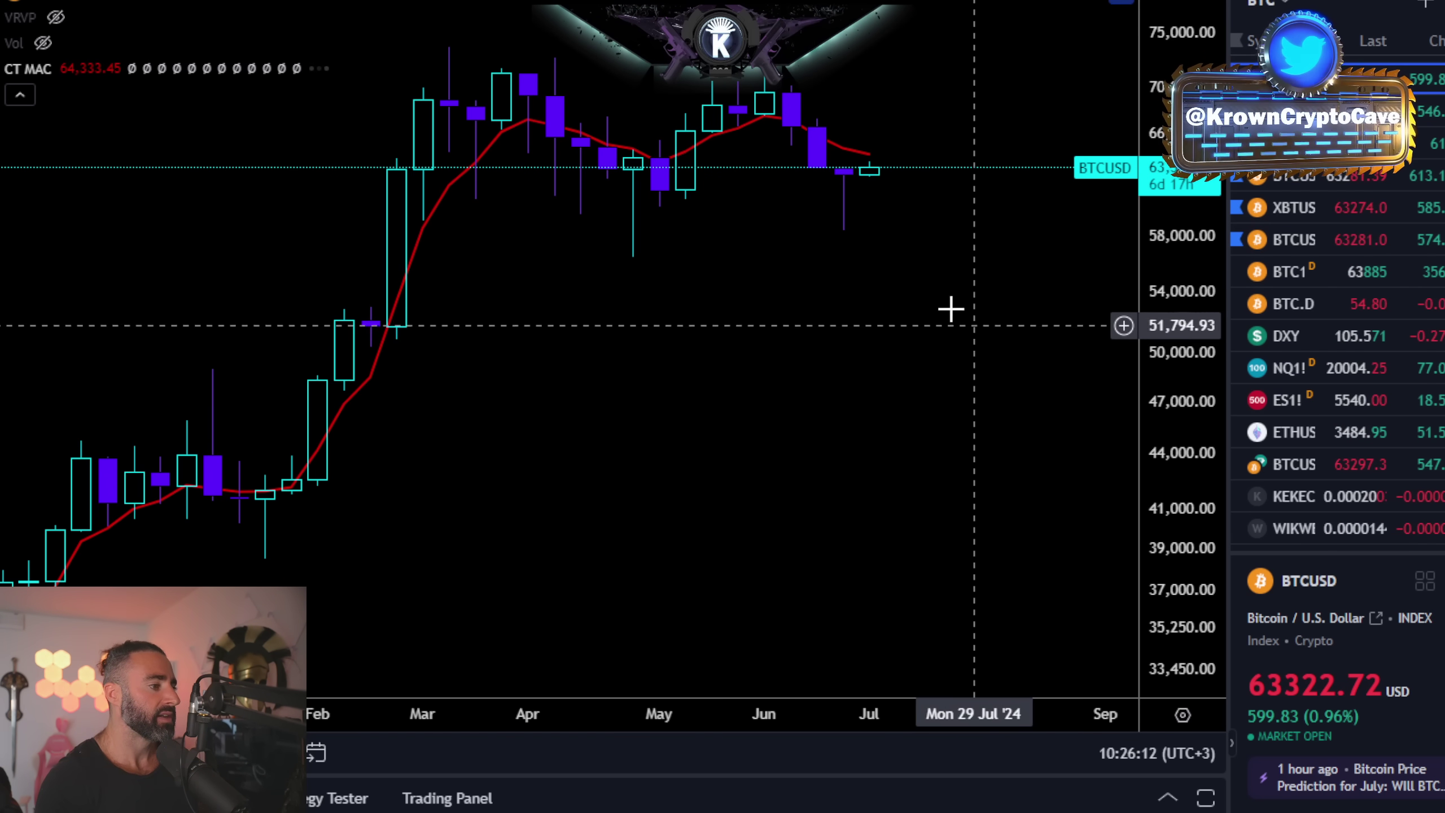
scroll(929, 307, down, 5)
scroll(868, 159, up, 3)
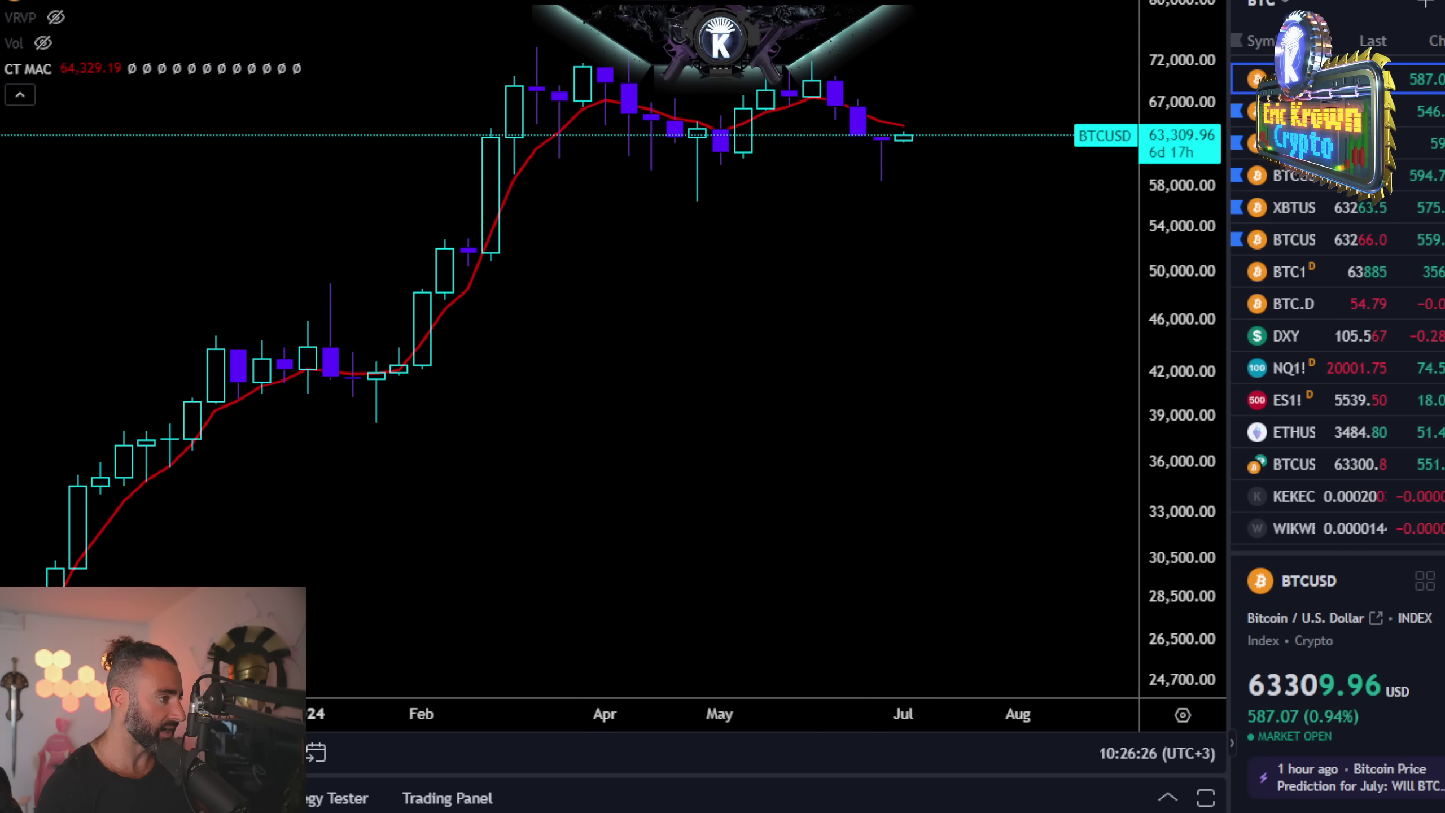
Step: Set the BTCUSD chart's interval to 5 days and bring the candles since late 2023 into view
key(5)
key(d)
key(Return)
scroll(913, 106, down, 3)
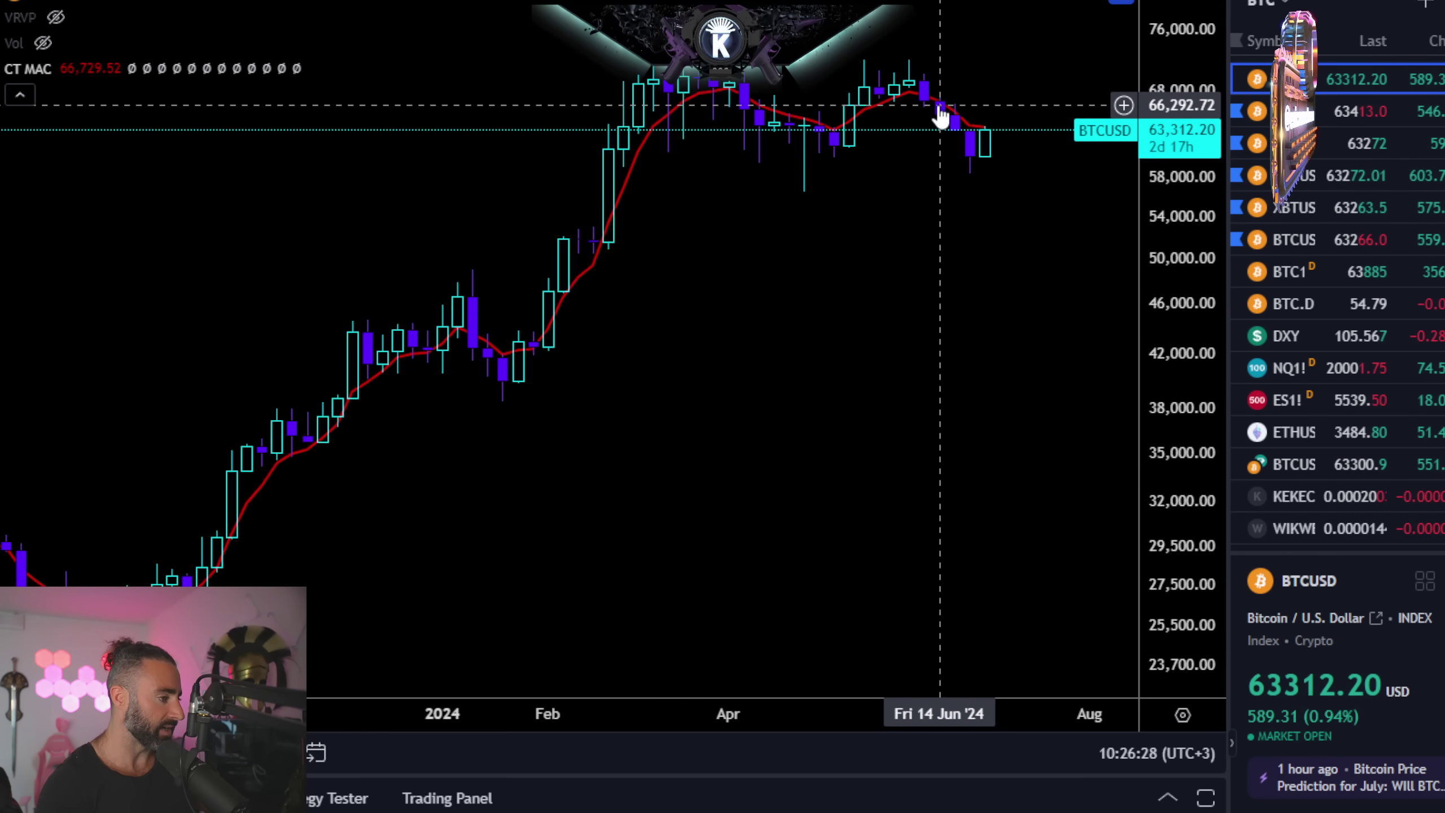
Step: Examine the 5-day candles against the red CT MAC line across 2023 and up close around June 2024
scroll(941, 117, down, 2)
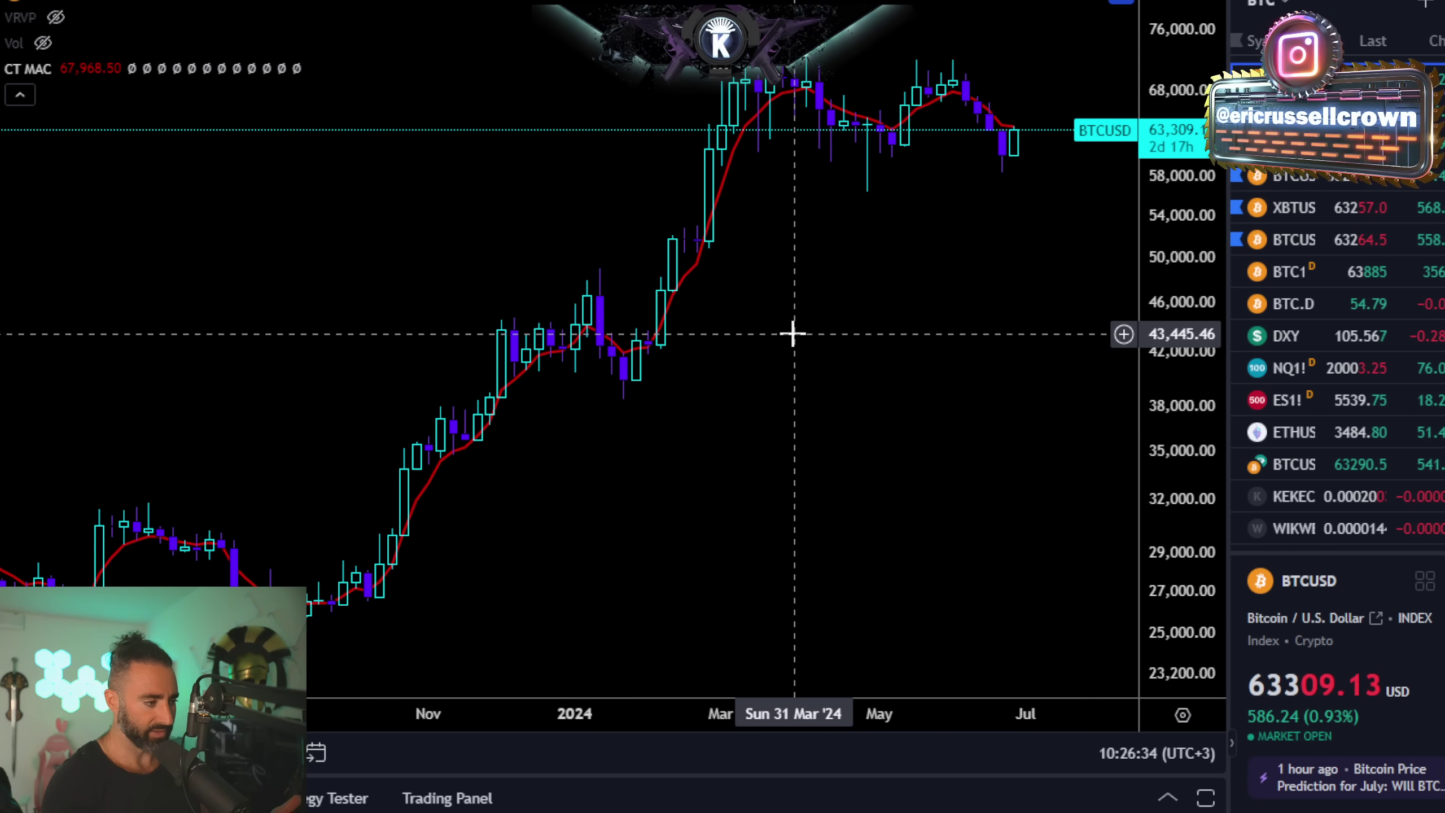
scroll(790, 332, down, 2)
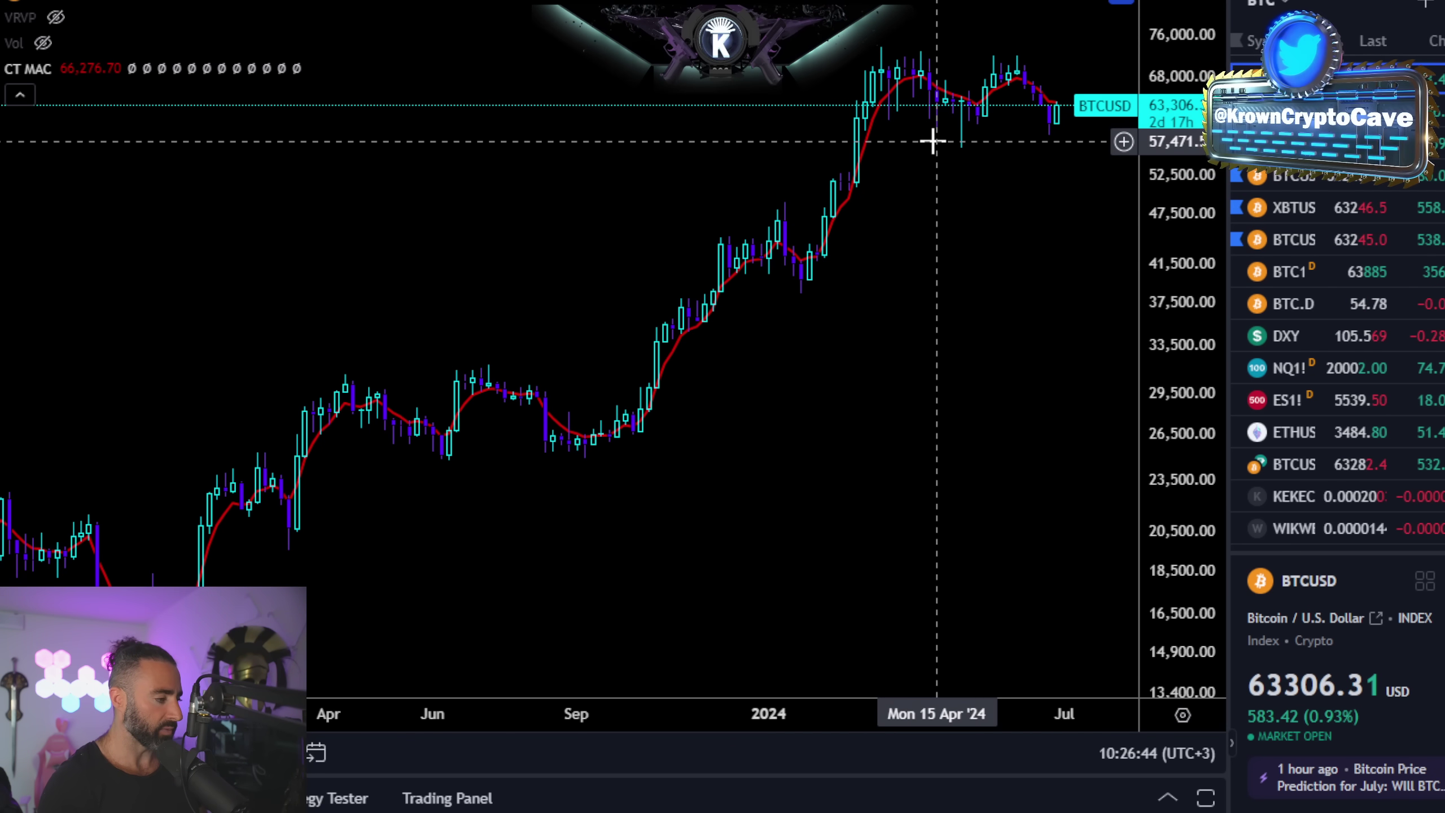
scroll(915, 354, up, 3)
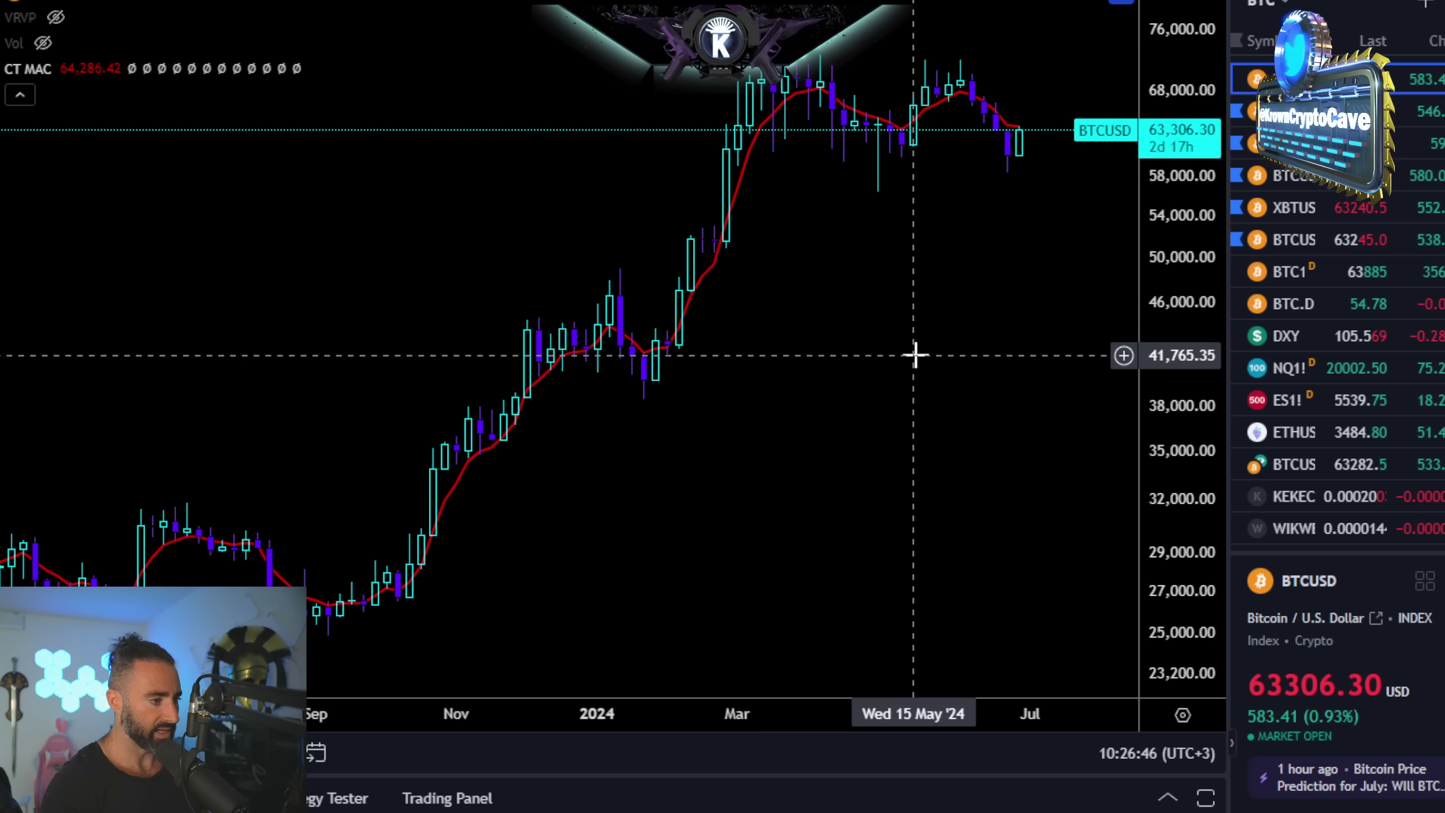
scroll(915, 354, up, 2)
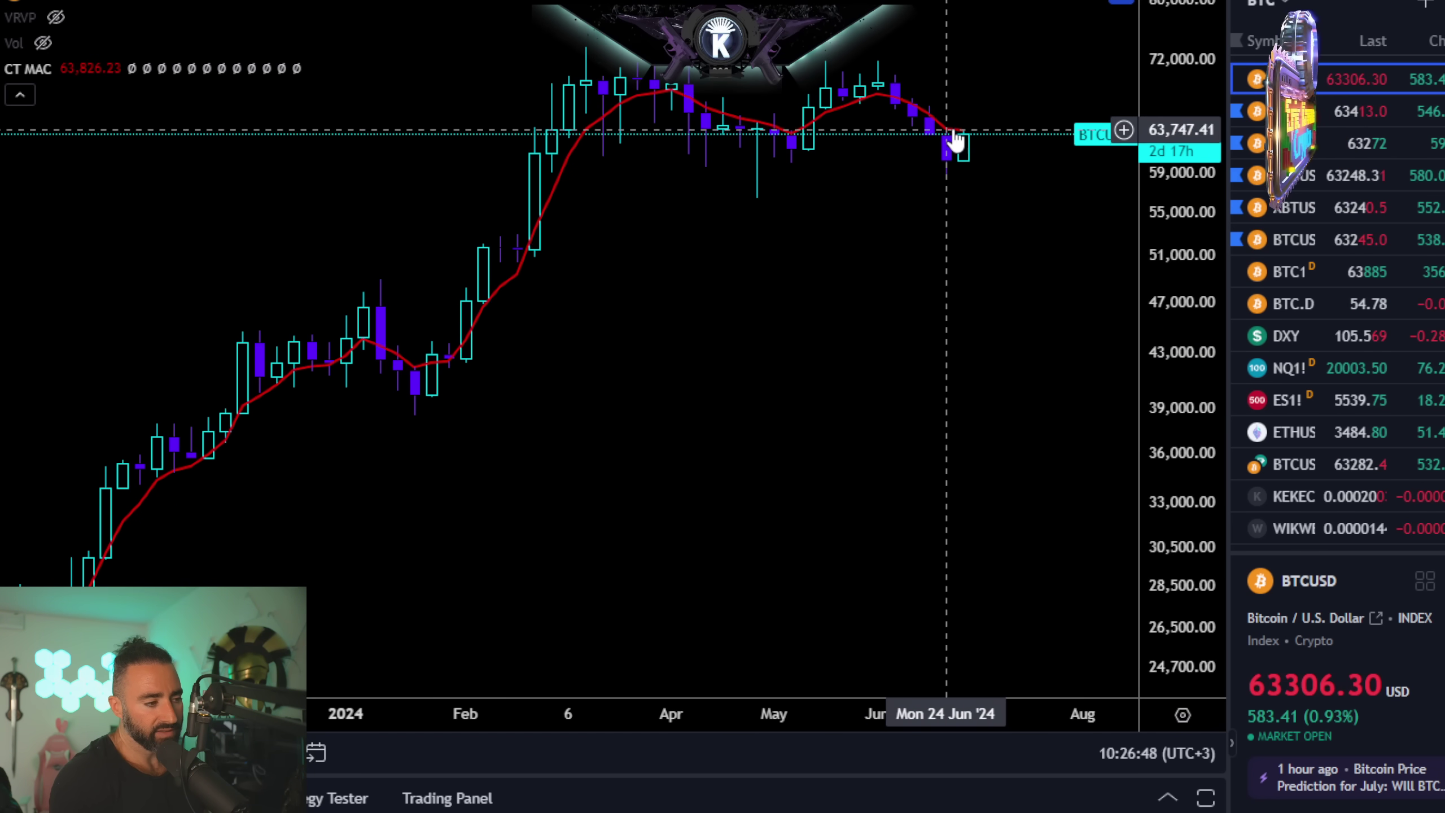
scroll(853, 328, down, 3)
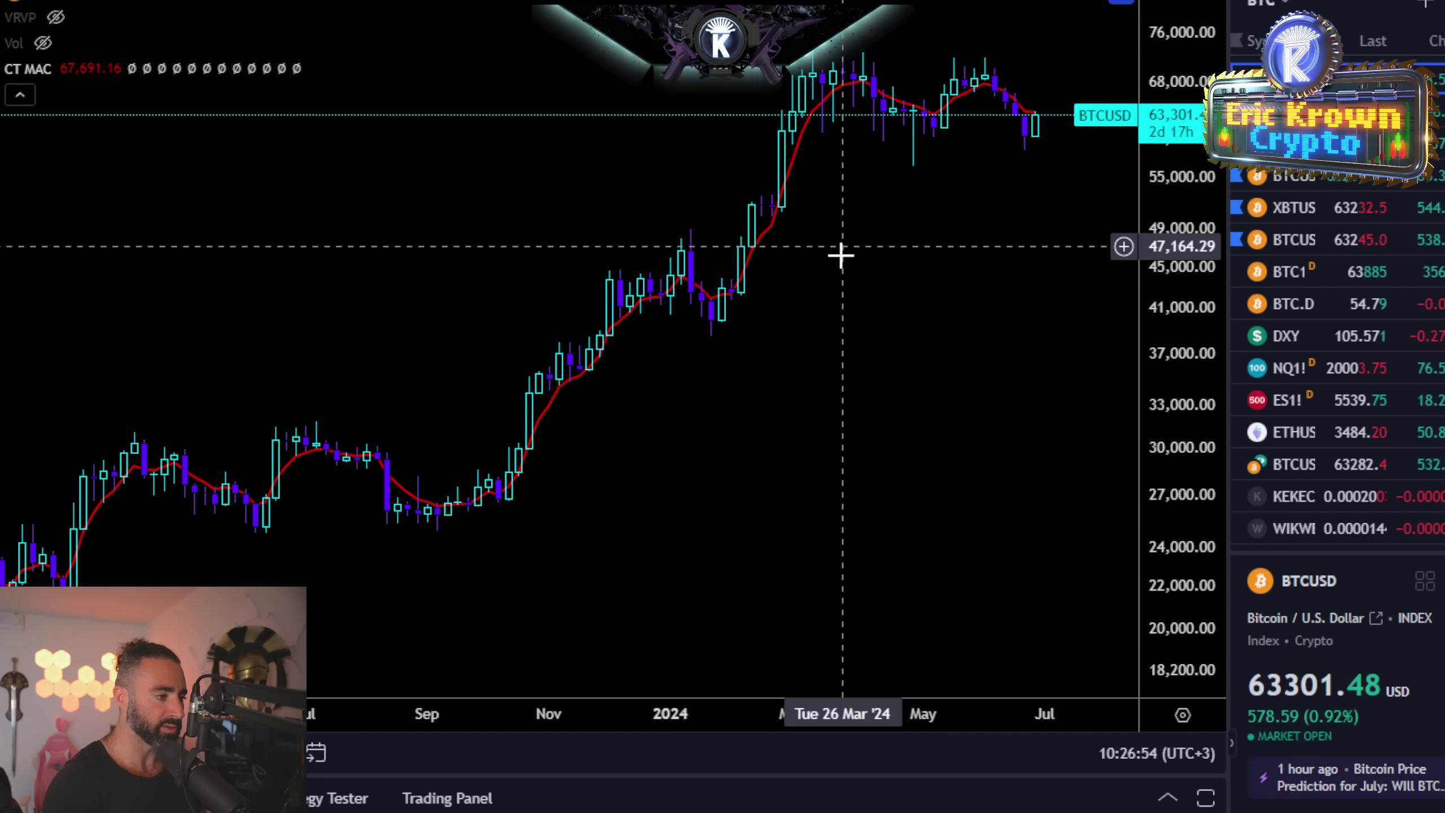
scroll(839, 262, up, 3)
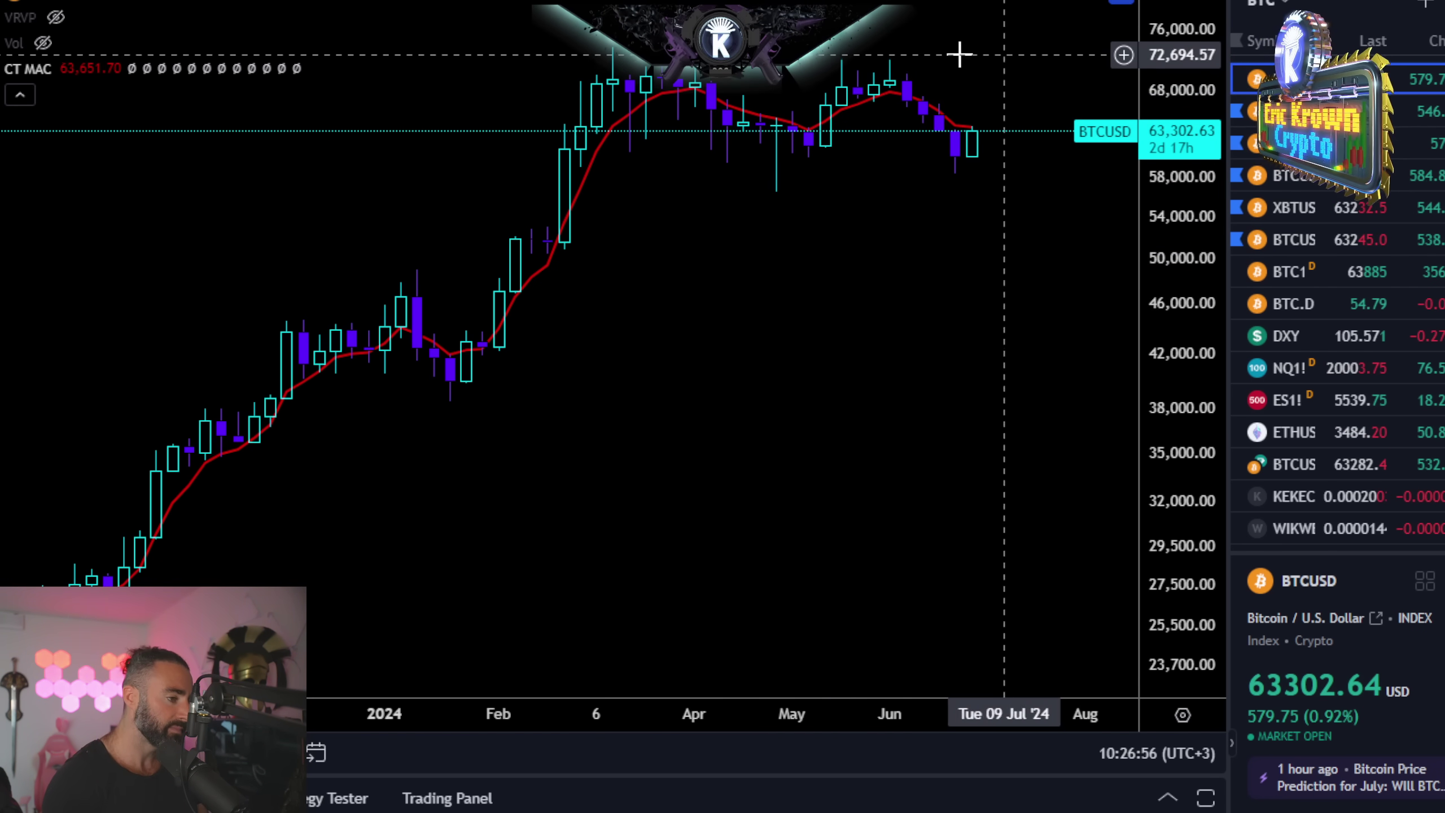
scroll(830, 207, up, 3)
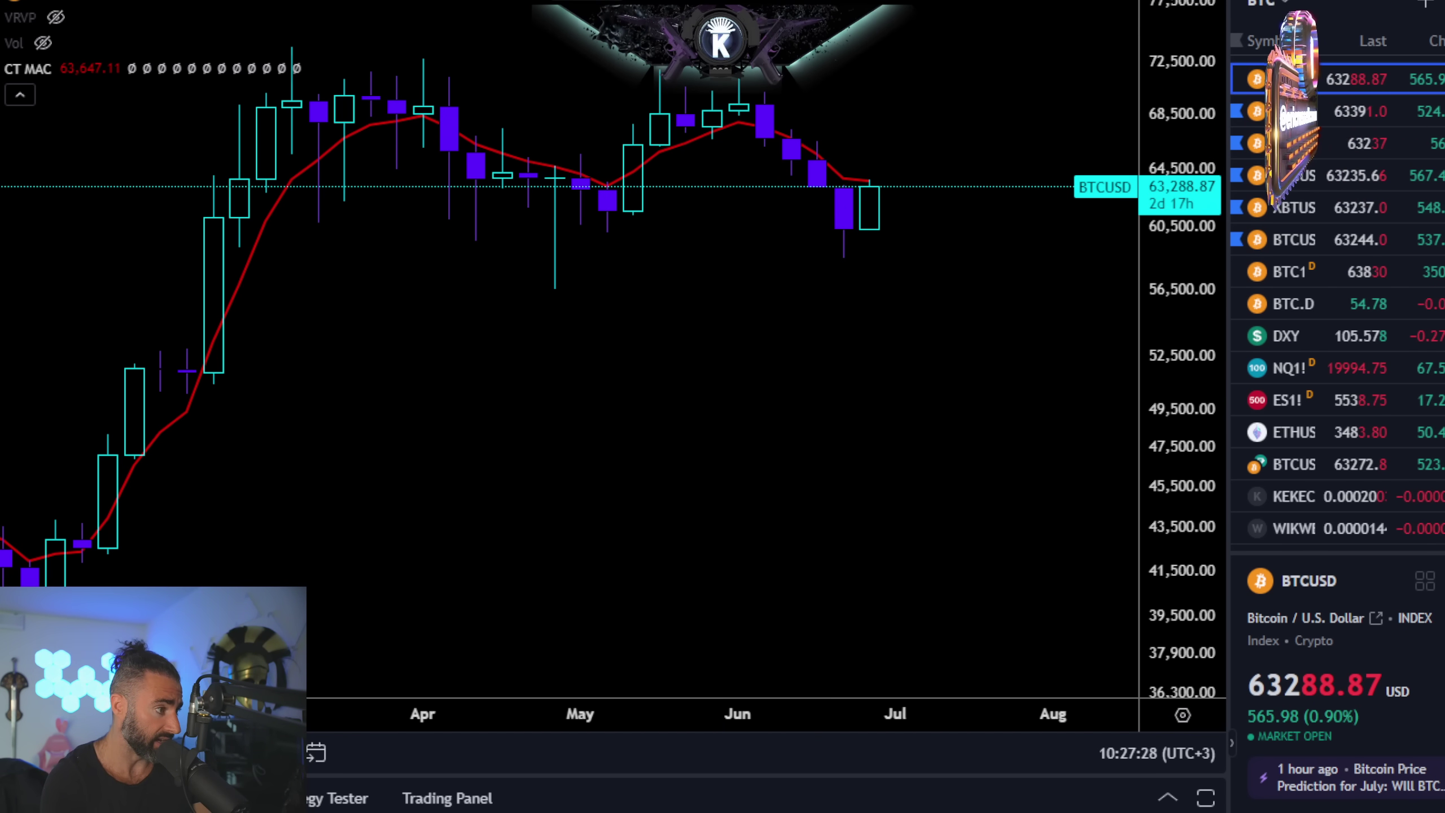
Step: Set the BTCUSD chart's interval to 1 day and frame the March to July 2024 candles
key(1)
key(d)
key(Return)
scroll(911, 301, down, 6)
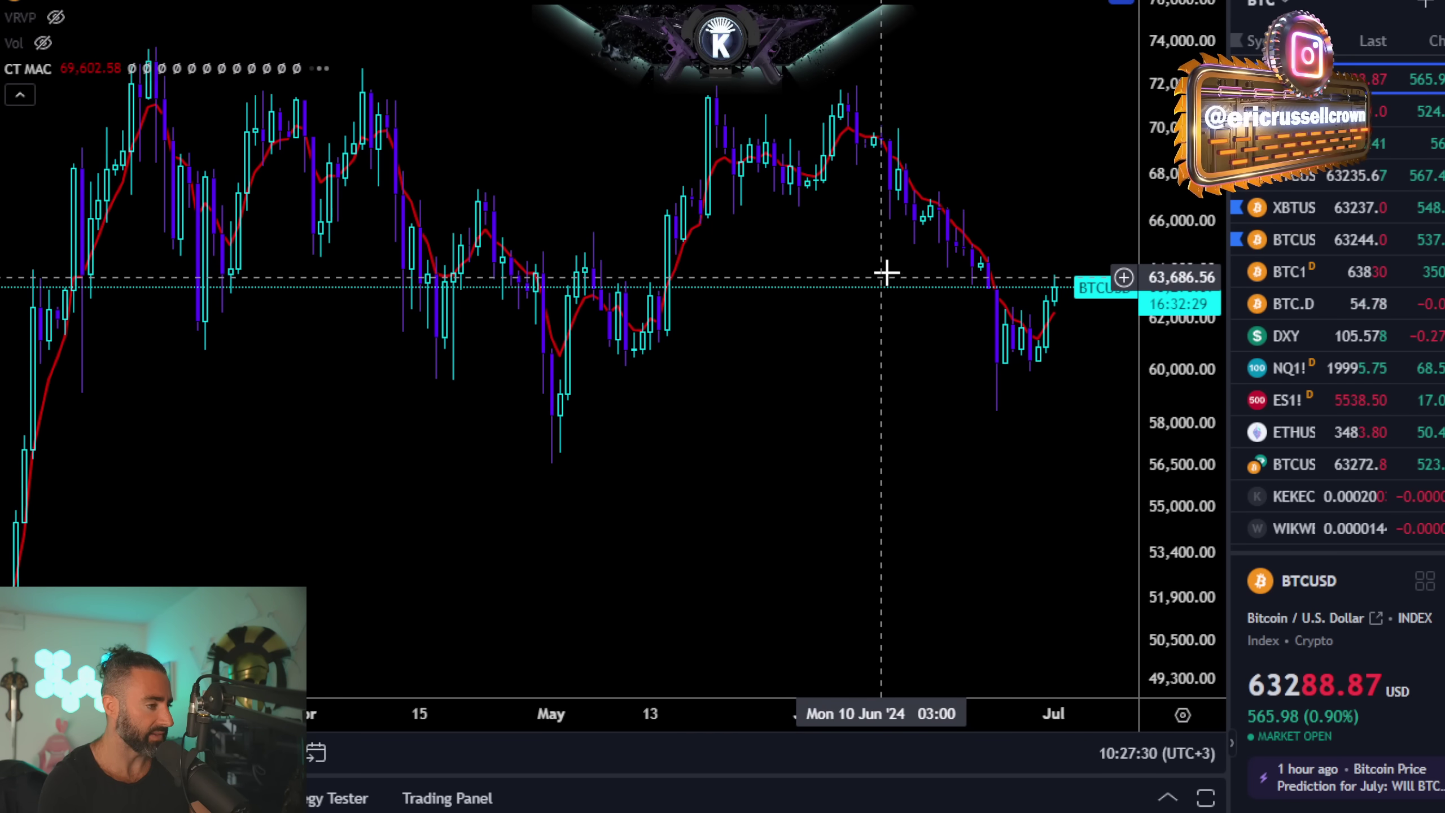
drag(965, 84, 777, 117)
scroll(742, 160, down, 3)
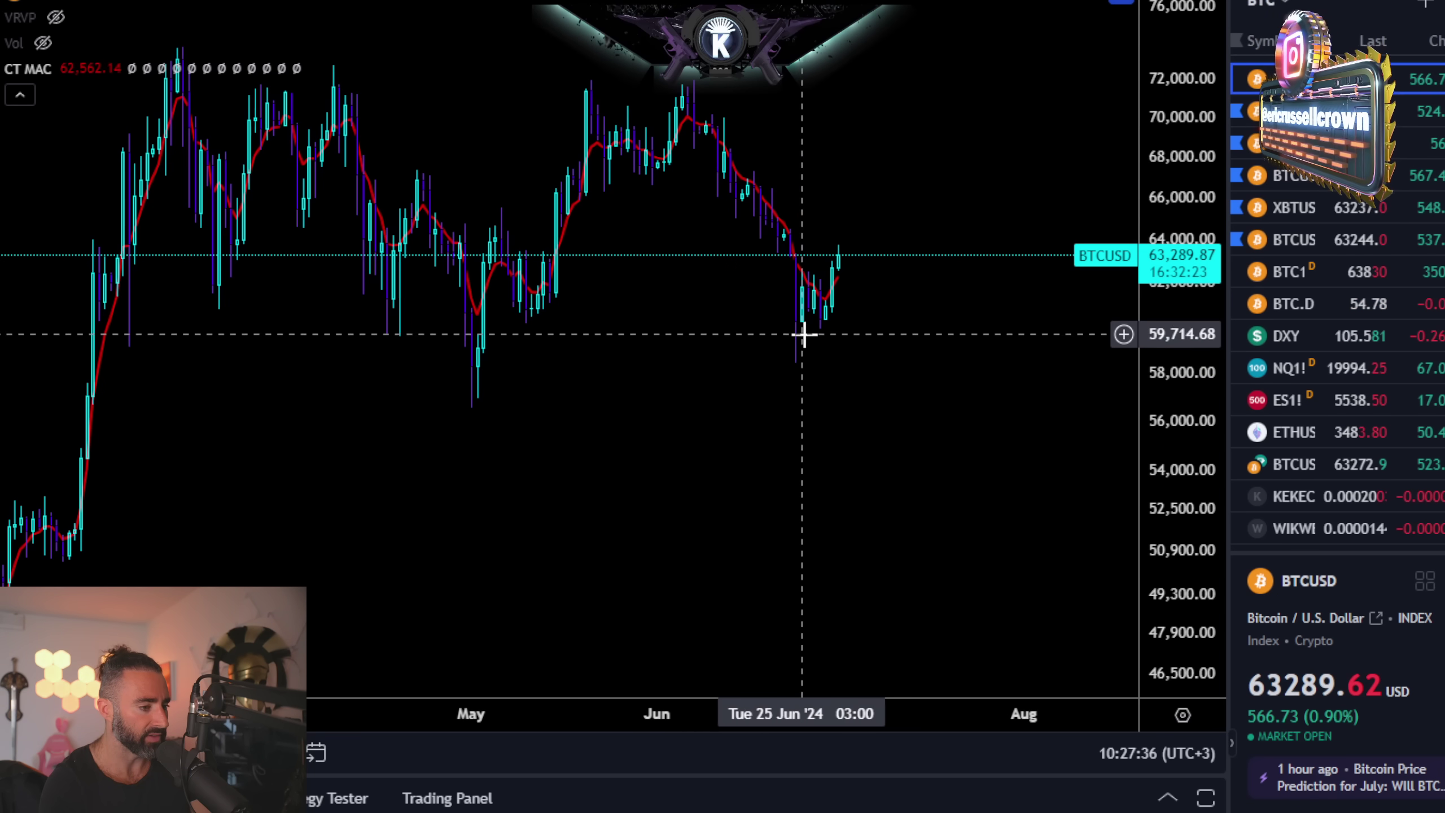
Step: Show the hidden drawings on the daily chart and delete the Fibonacci retracement beside the red arrows labelled 1 and 2?
key(ctrl+alt+h)
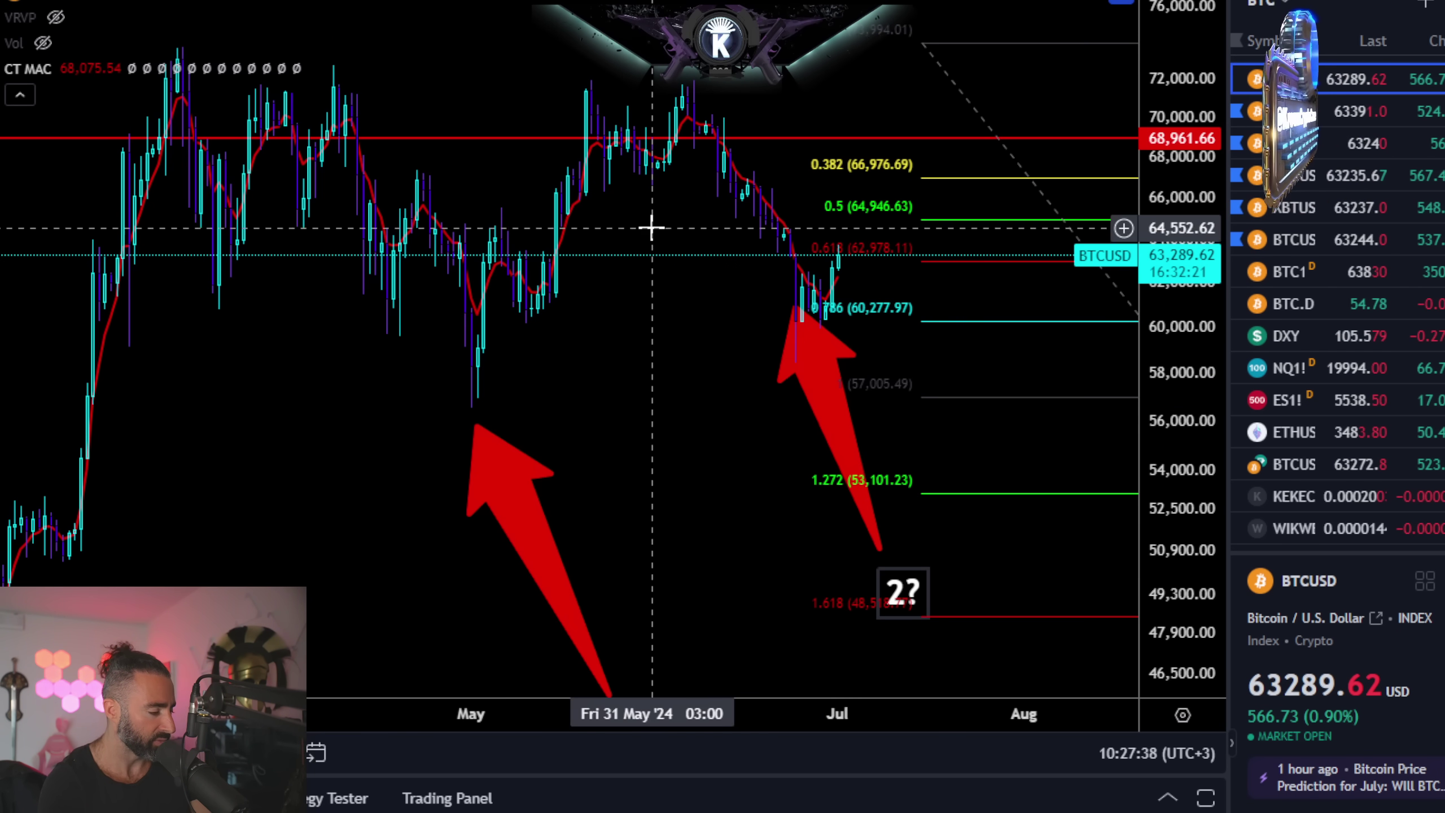
scroll(632, 324, up, 3)
scroll(631, 324, down, 3)
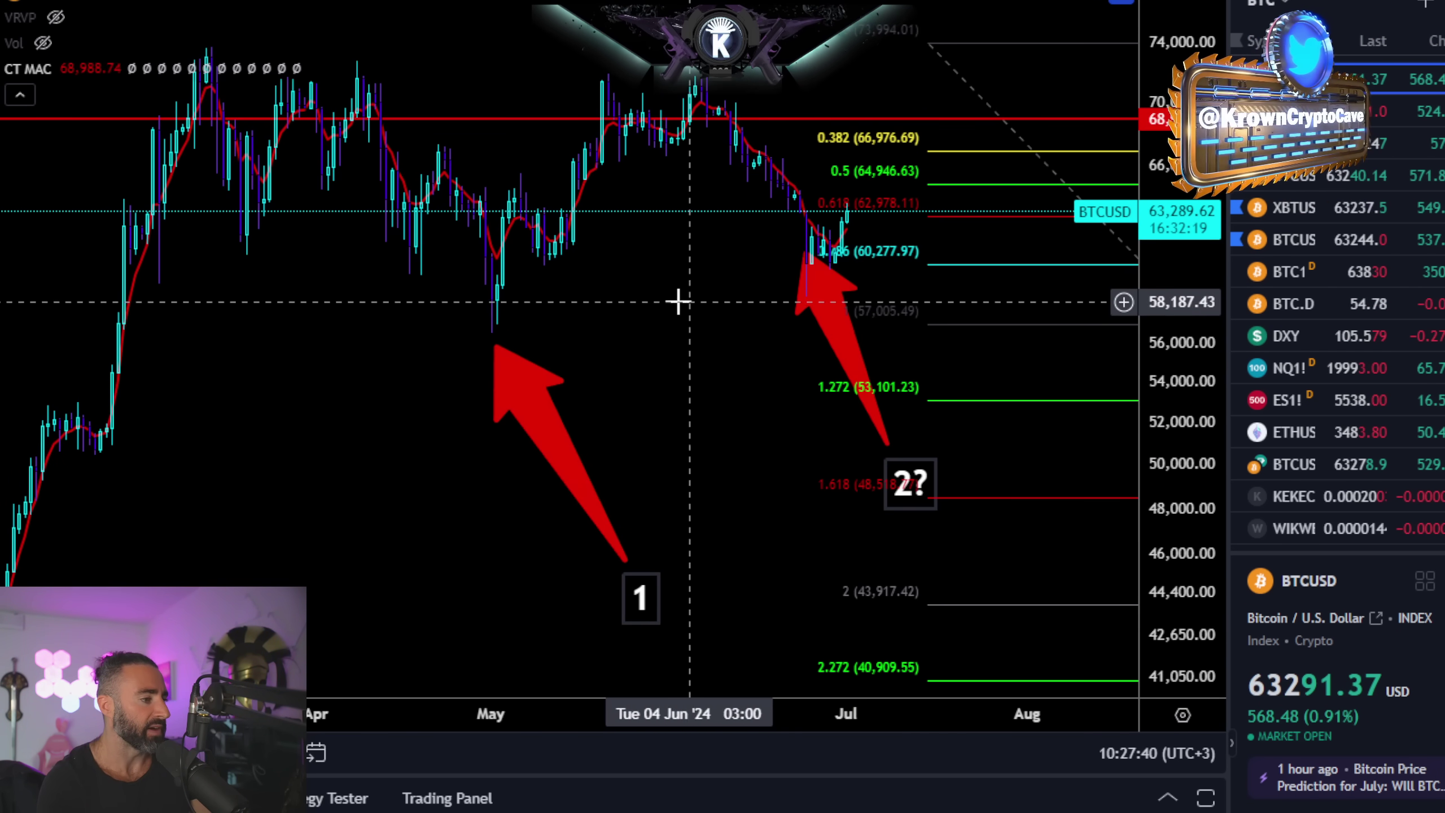
drag(677, 300, 474, 299)
scroll(492, 301, down, 2)
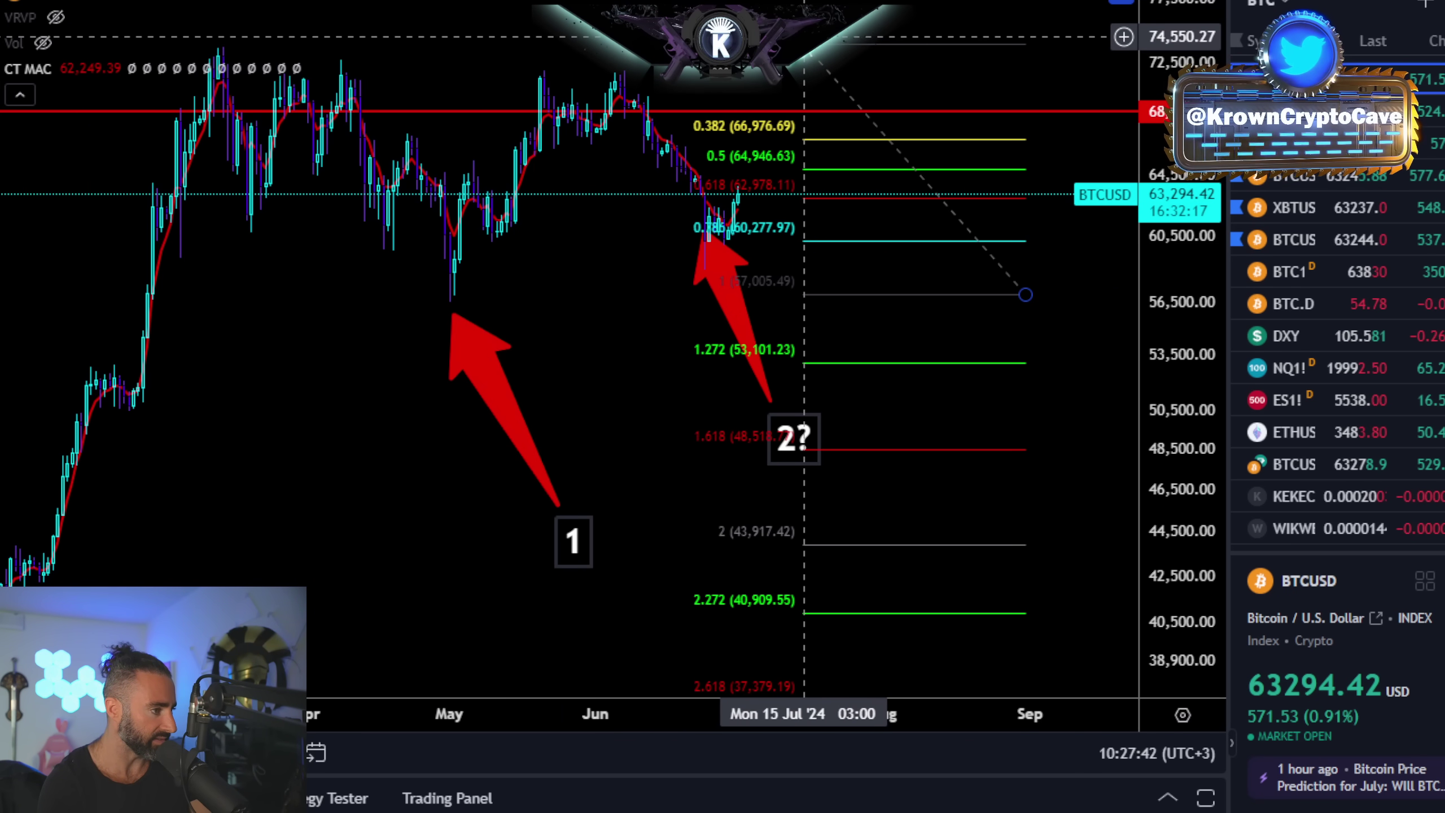
click(803, 37)
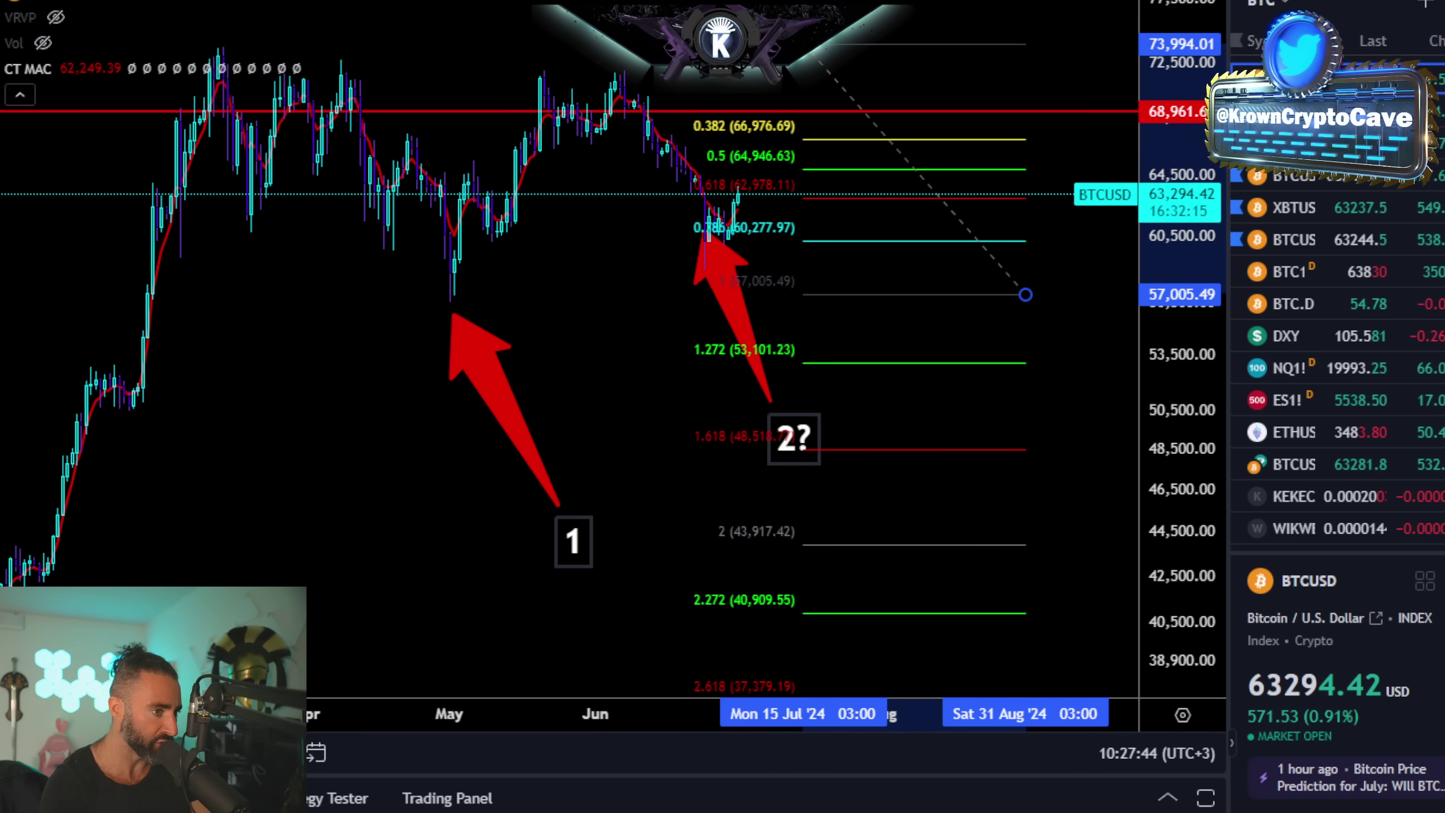
key(Delete)
scroll(687, 263, up, 2)
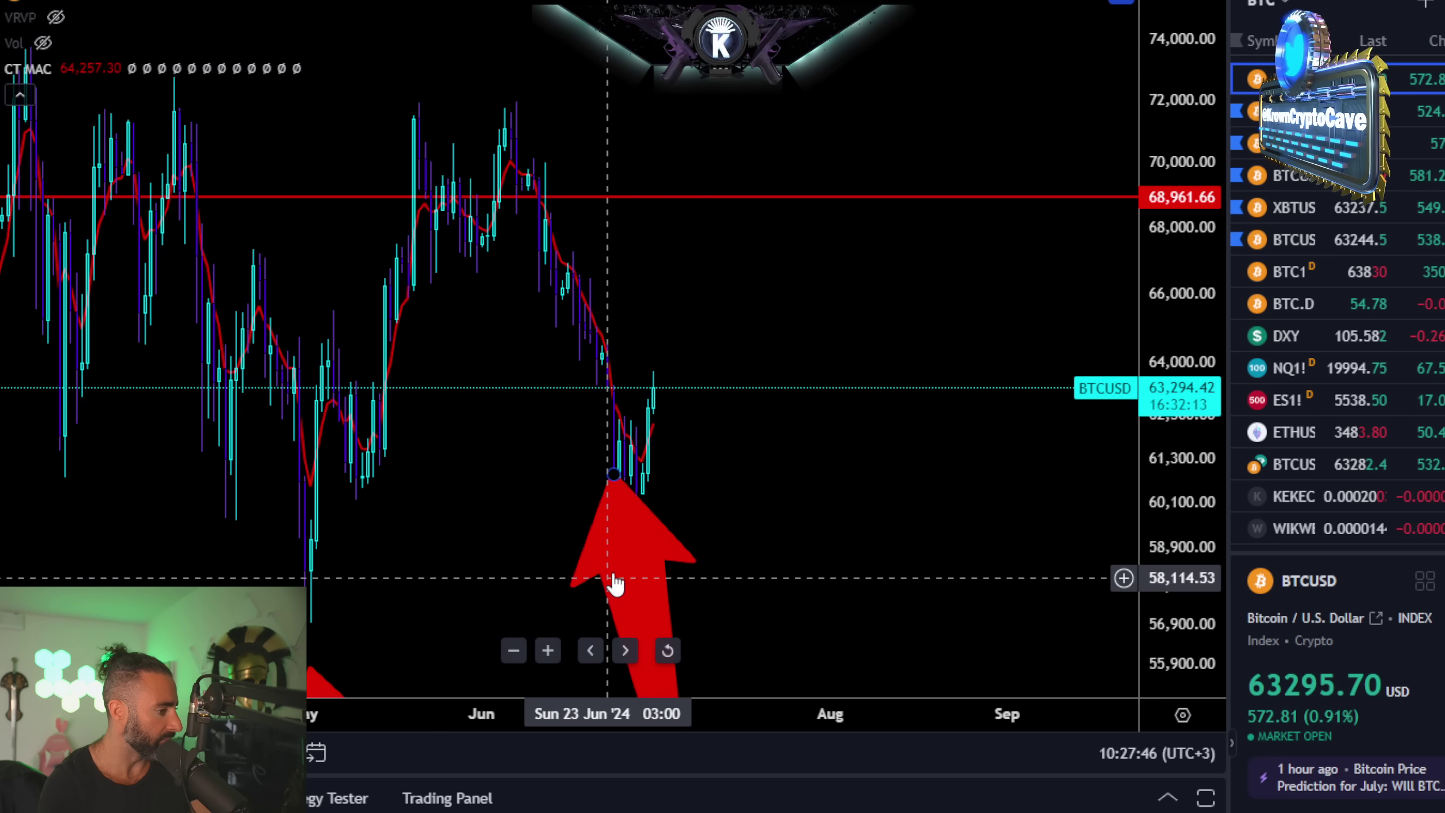
Step: Move the second red arrow's tip to about 57,637 on 18 June, and draw a Fibonacci retracement from 71,993.78 to 58,450.37 in the empty August area
drag(612, 581, 577, 702)
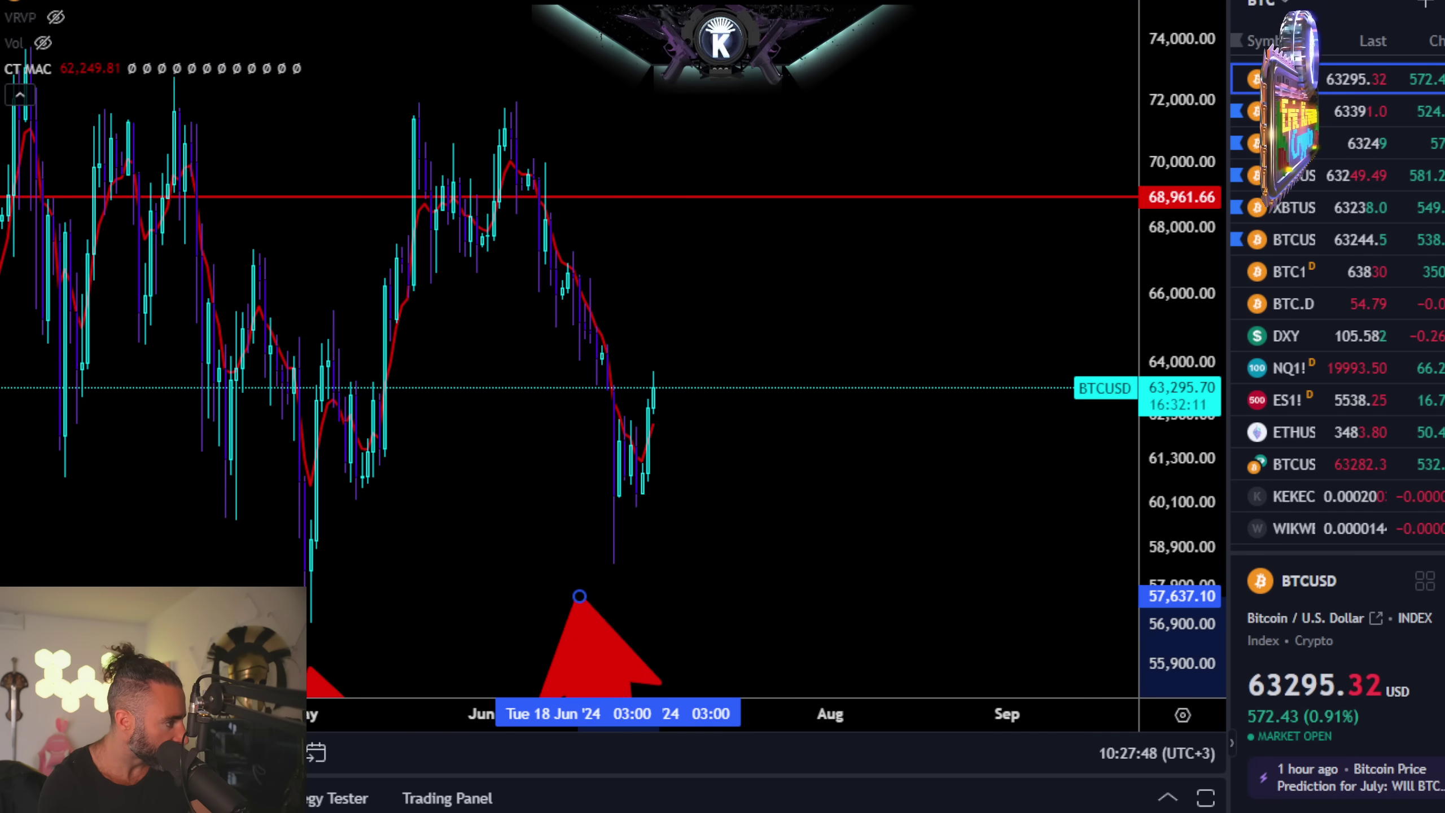
key(alt+f)
click(984, 100)
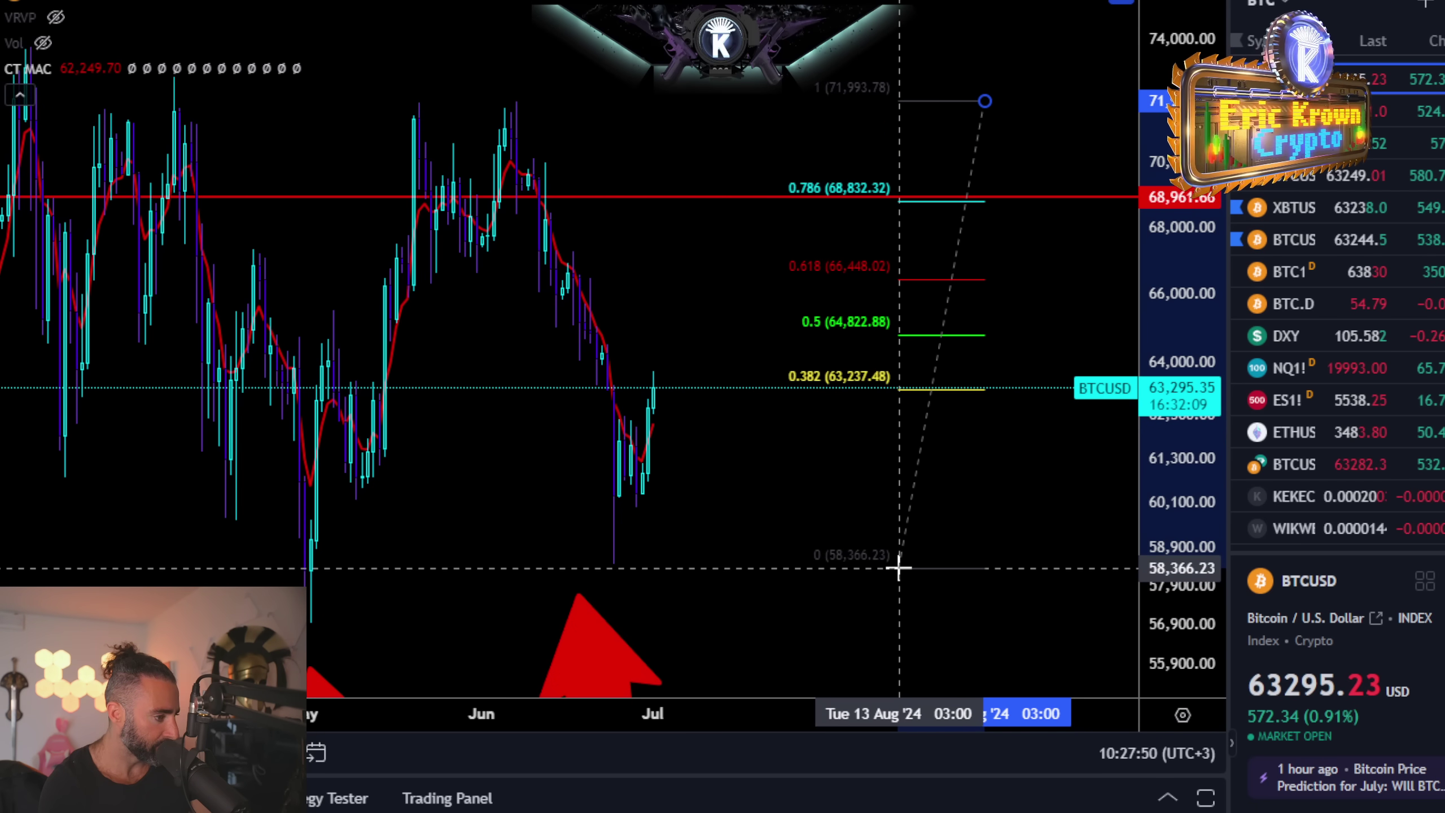
click(899, 564)
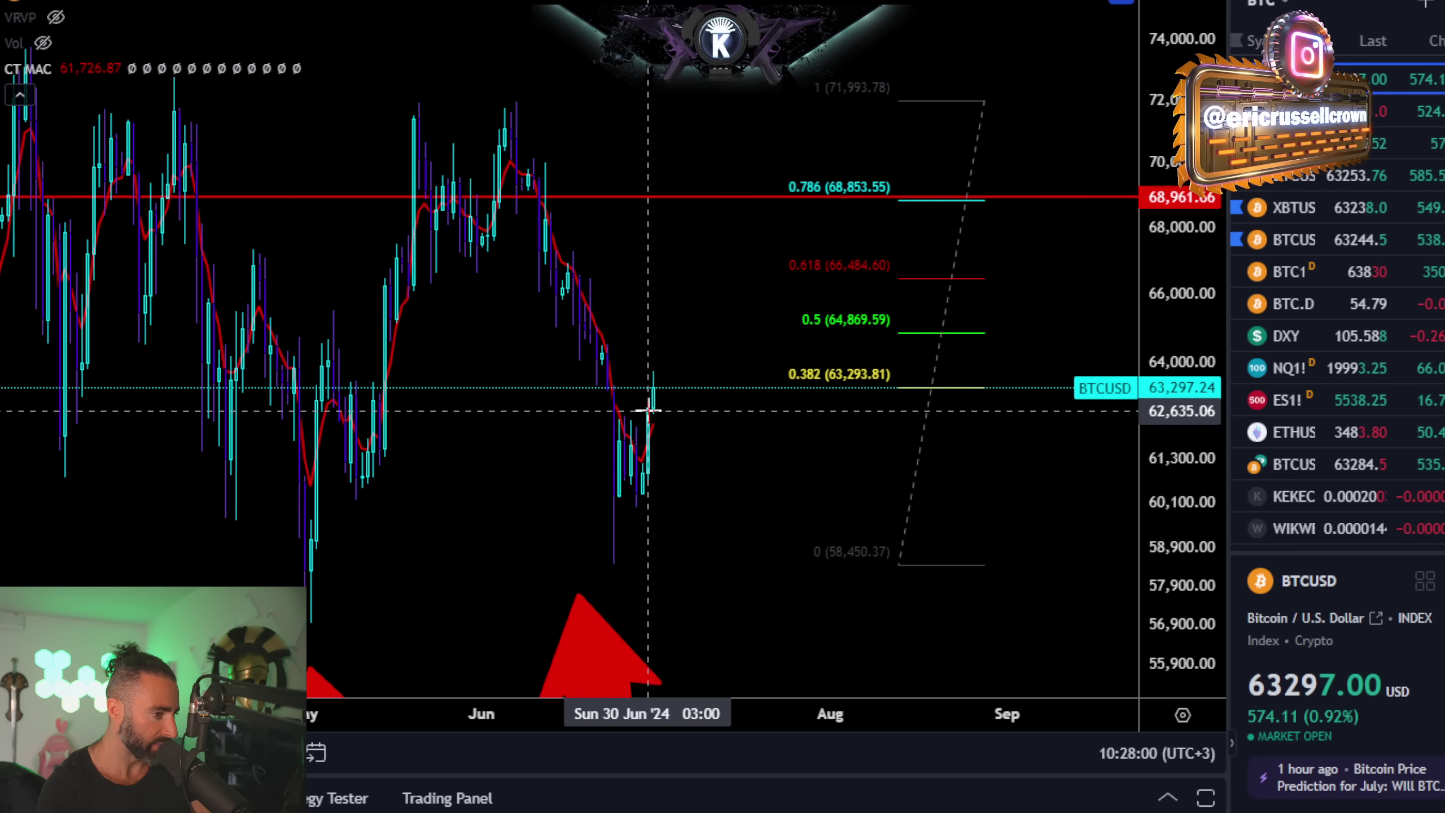
Step: Sketch a red projected price path dipping from the last candle and rising towards the 0.5 level, and circle the 0.5 to 0.618 zone
mouse_move(654, 407)
mouse_down()
mouse_move(712, 465)
mouse_move(735, 455)
mouse_move(790, 339)
mouse_up()
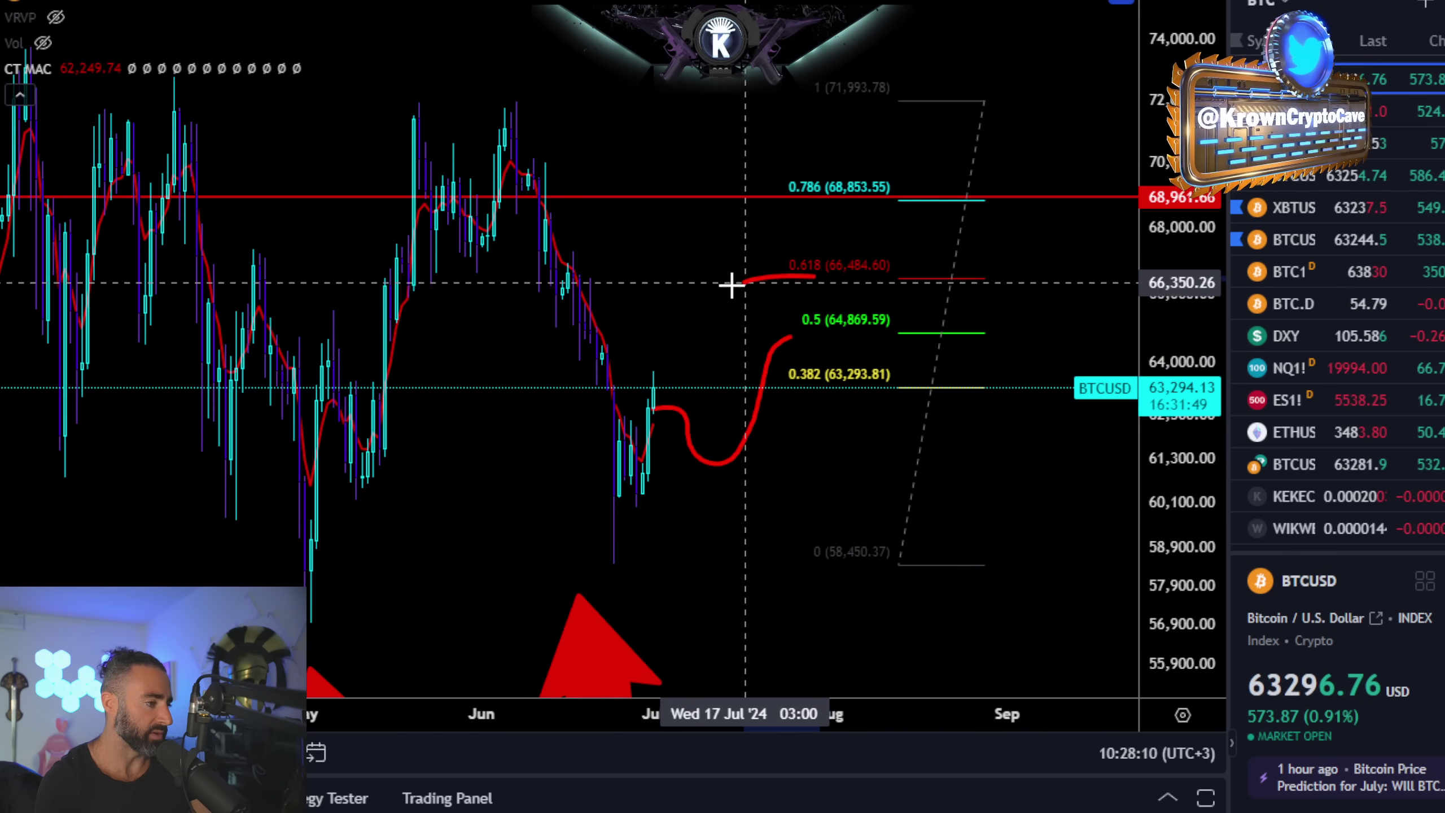
mouse_move(736, 284)
mouse_down()
mouse_move(833, 297)
mouse_move(780, 280)
mouse_up()
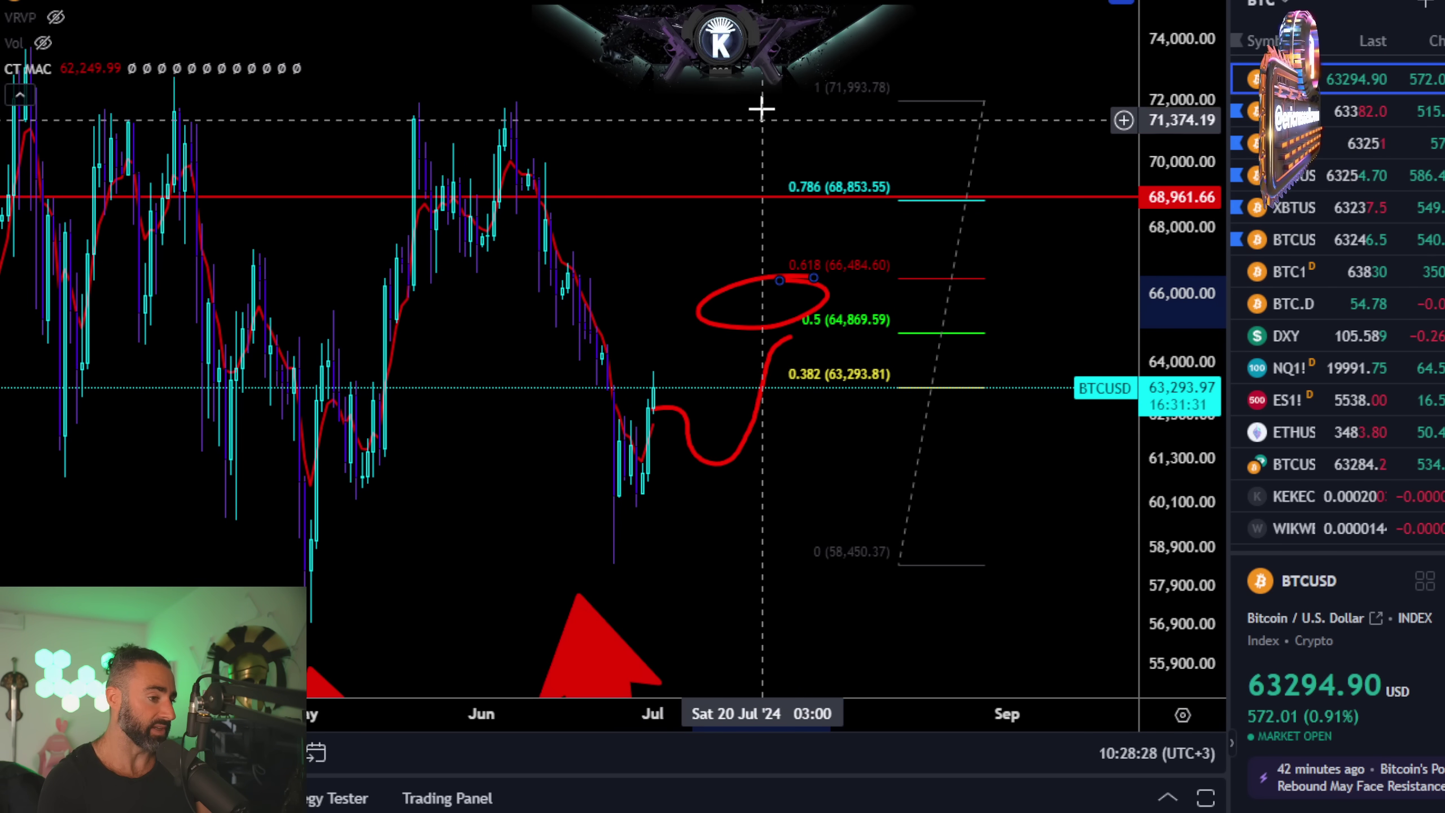
Step: Review the sketched projection against the arrows labelled 1 and 2?, and switch to the web page listing the Krown trading products
scroll(668, 227, down, 2)
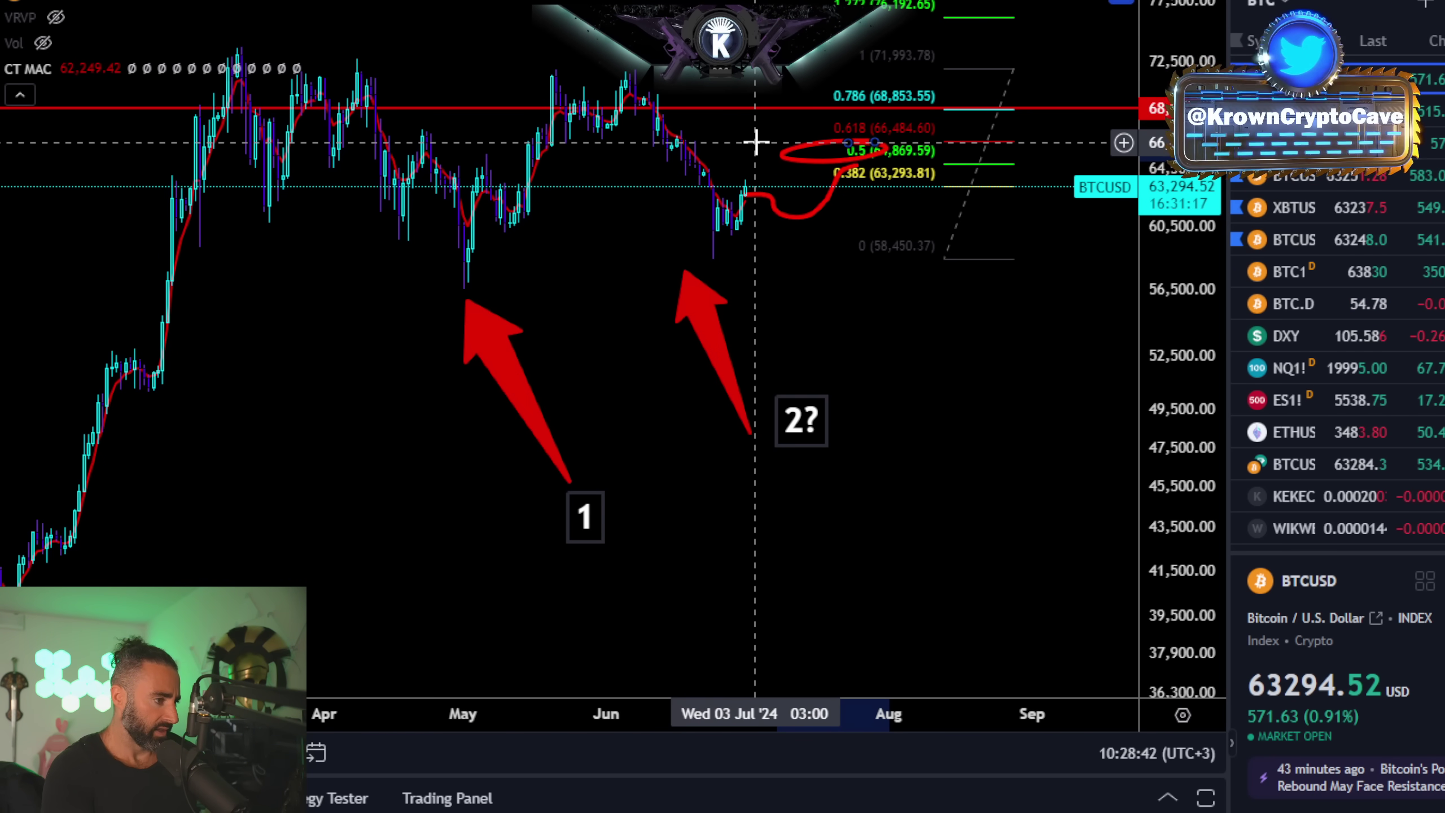
scroll(717, 171, up, 3)
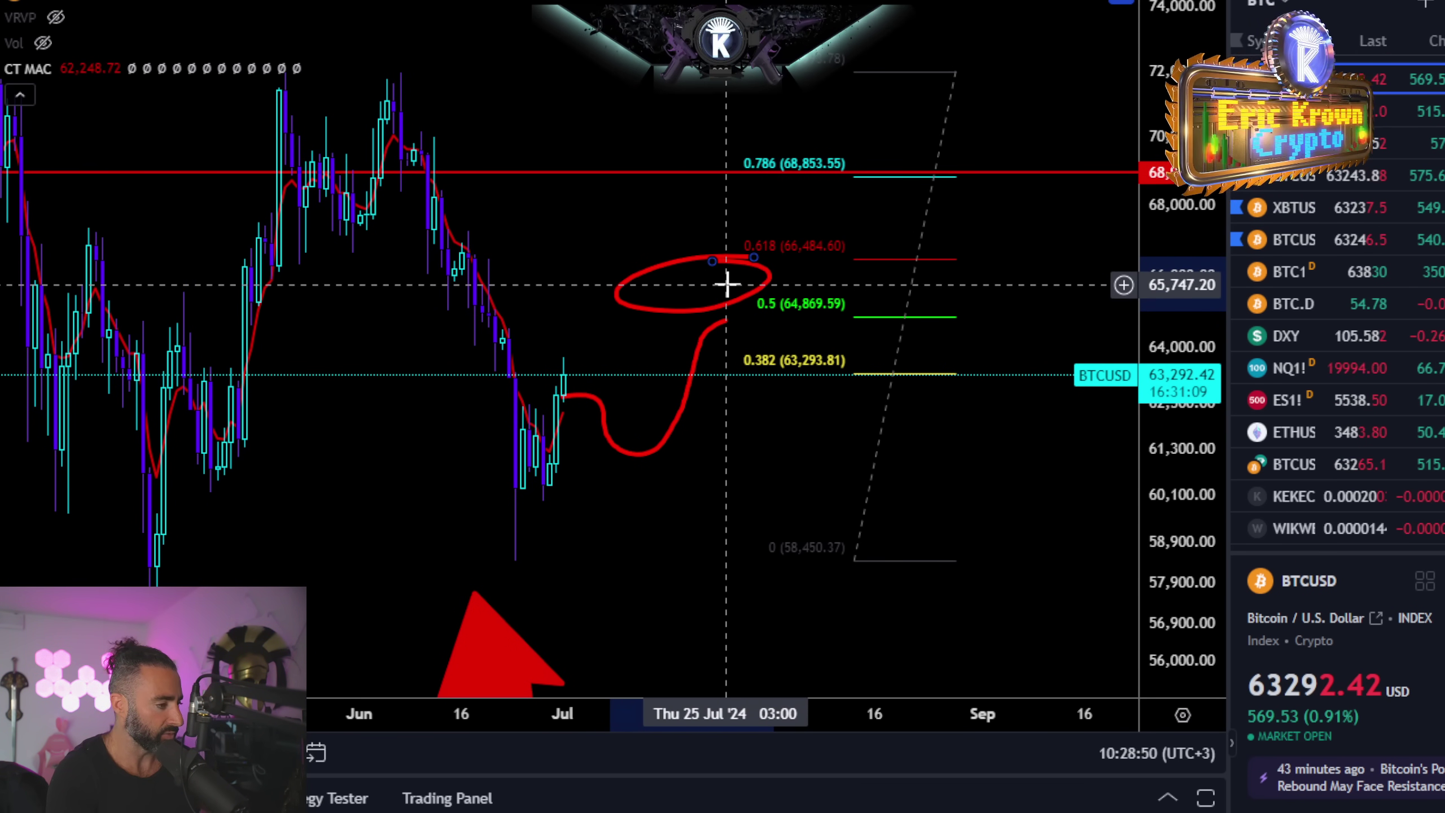
scroll(723, 283, down, 3)
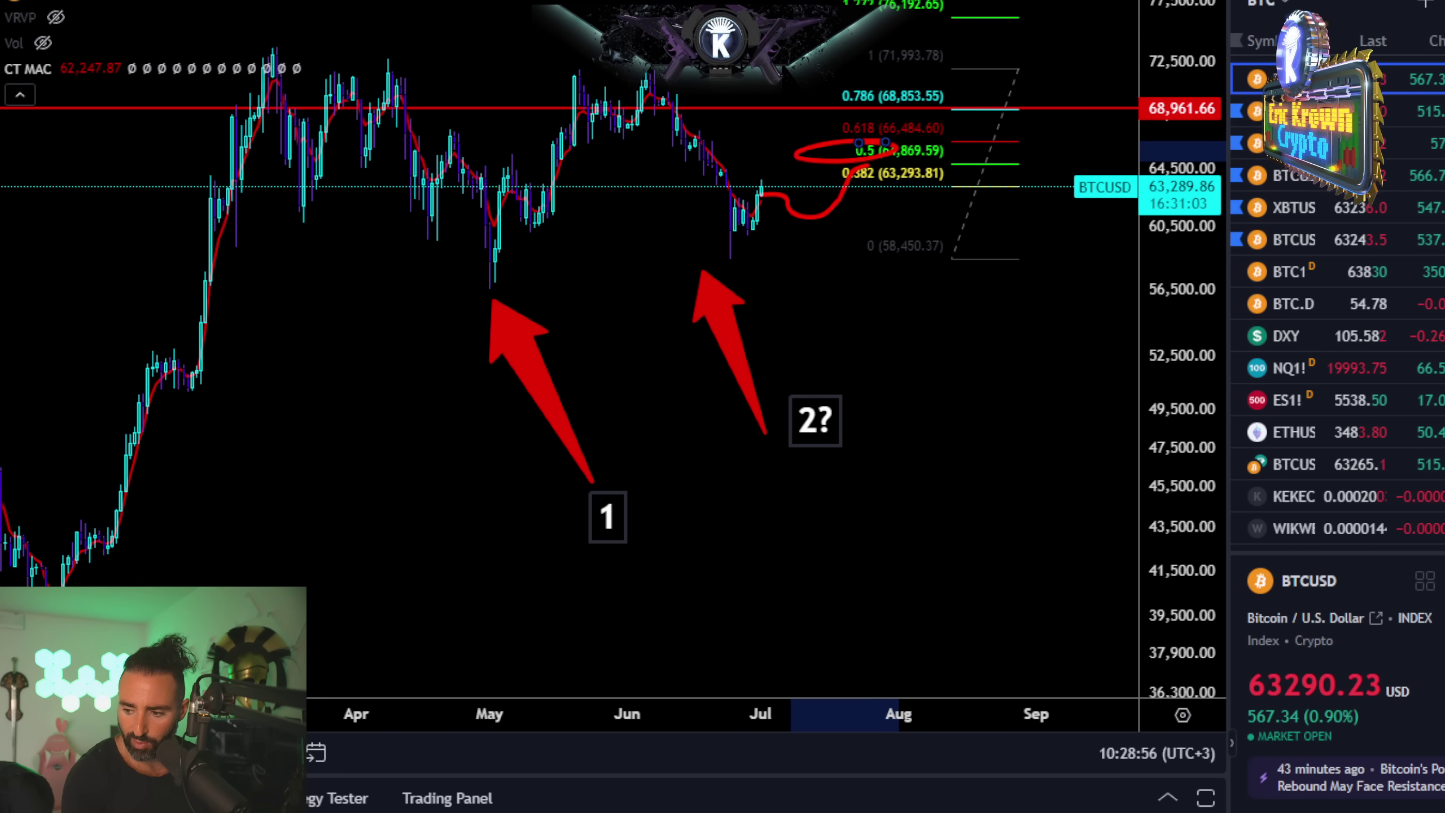
key(alt+Tab)
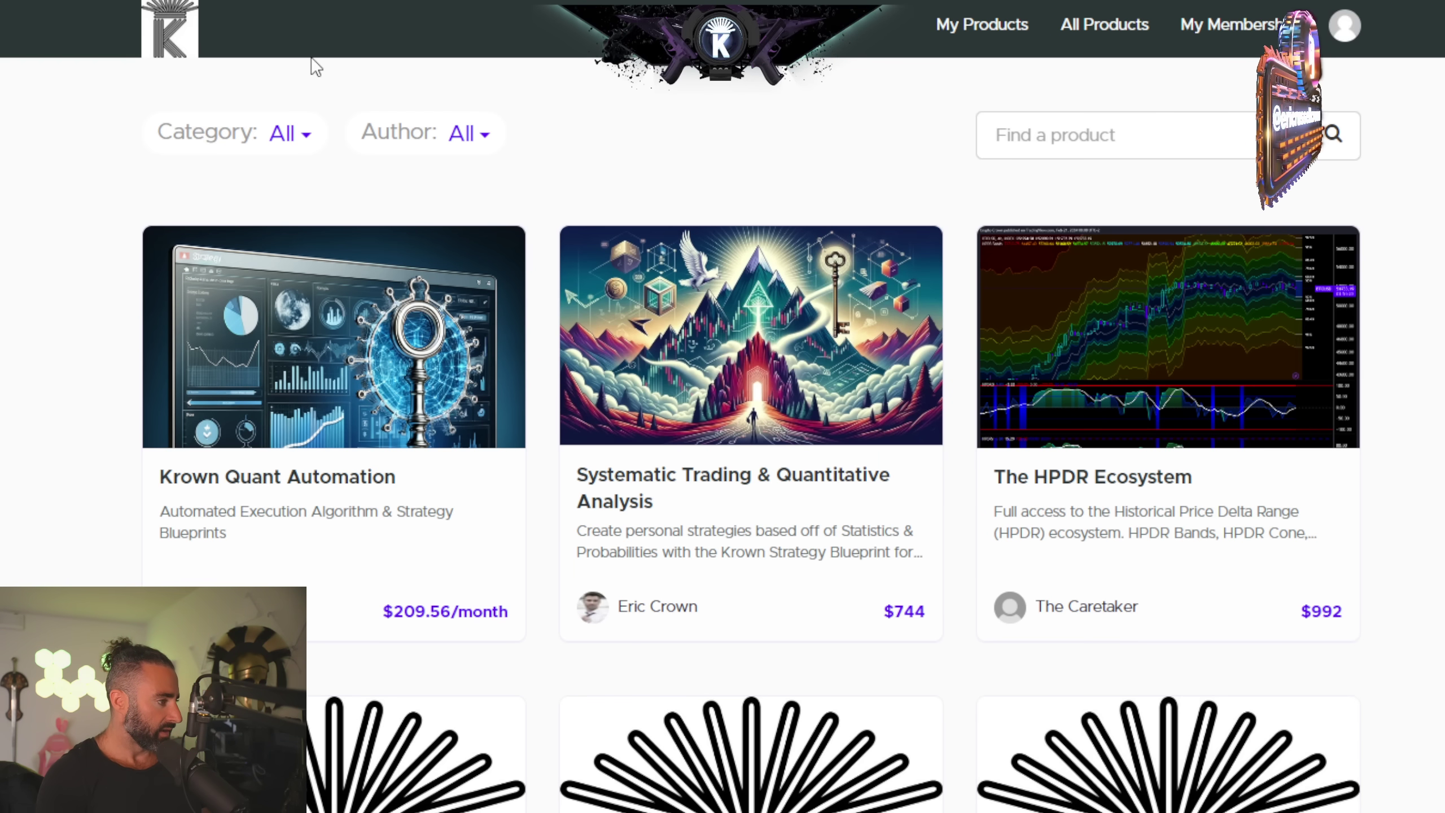